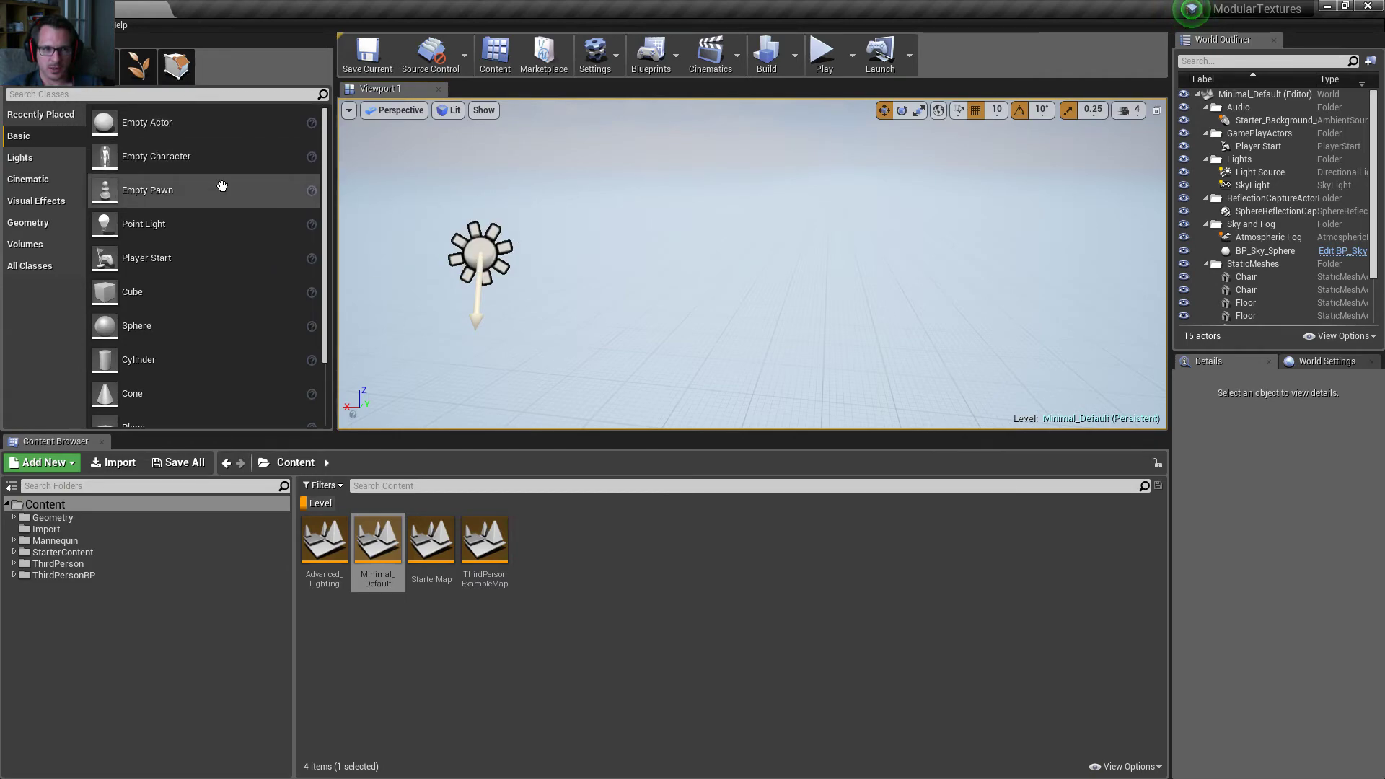
pyautogui.moveTo(335, 8); pyautogui.dragTo(358, 101)
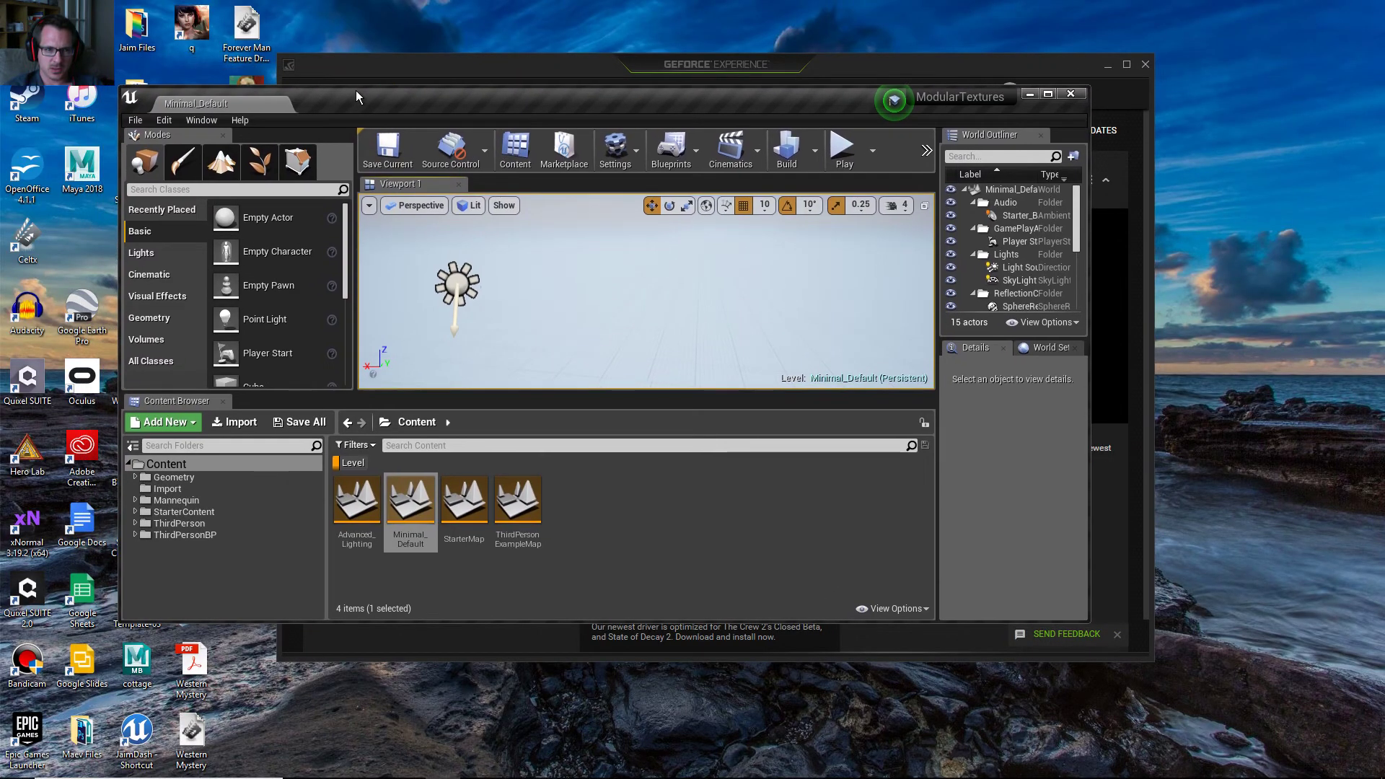
pyautogui.doubleClick(356, 90)
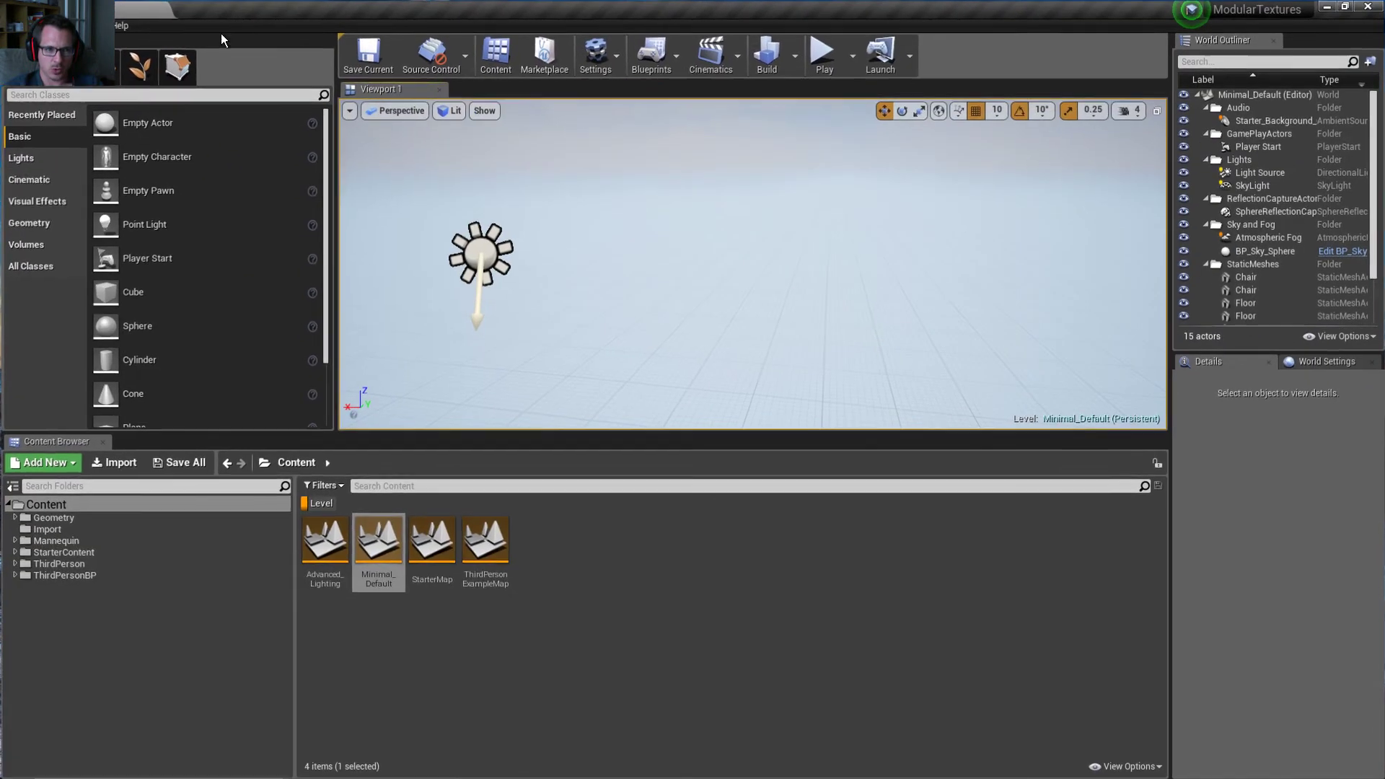
# - Look through the placeable actor categories, including Recently Placed, Basic, Lights, Cinematic, Visual Effects, Geometry, Volumes and All Classes
pyautogui.click(59, 117)
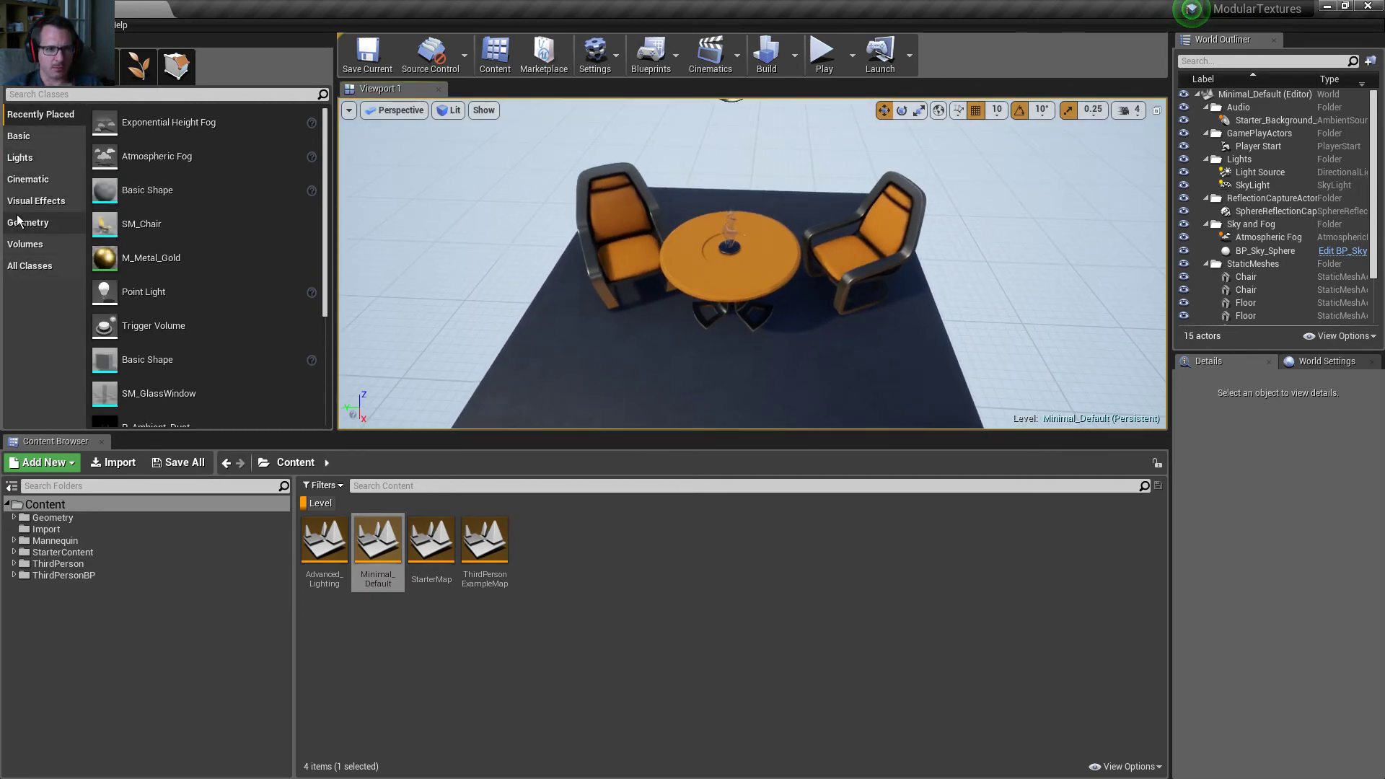
pyautogui.click(37, 138)
pyautogui.click(42, 161)
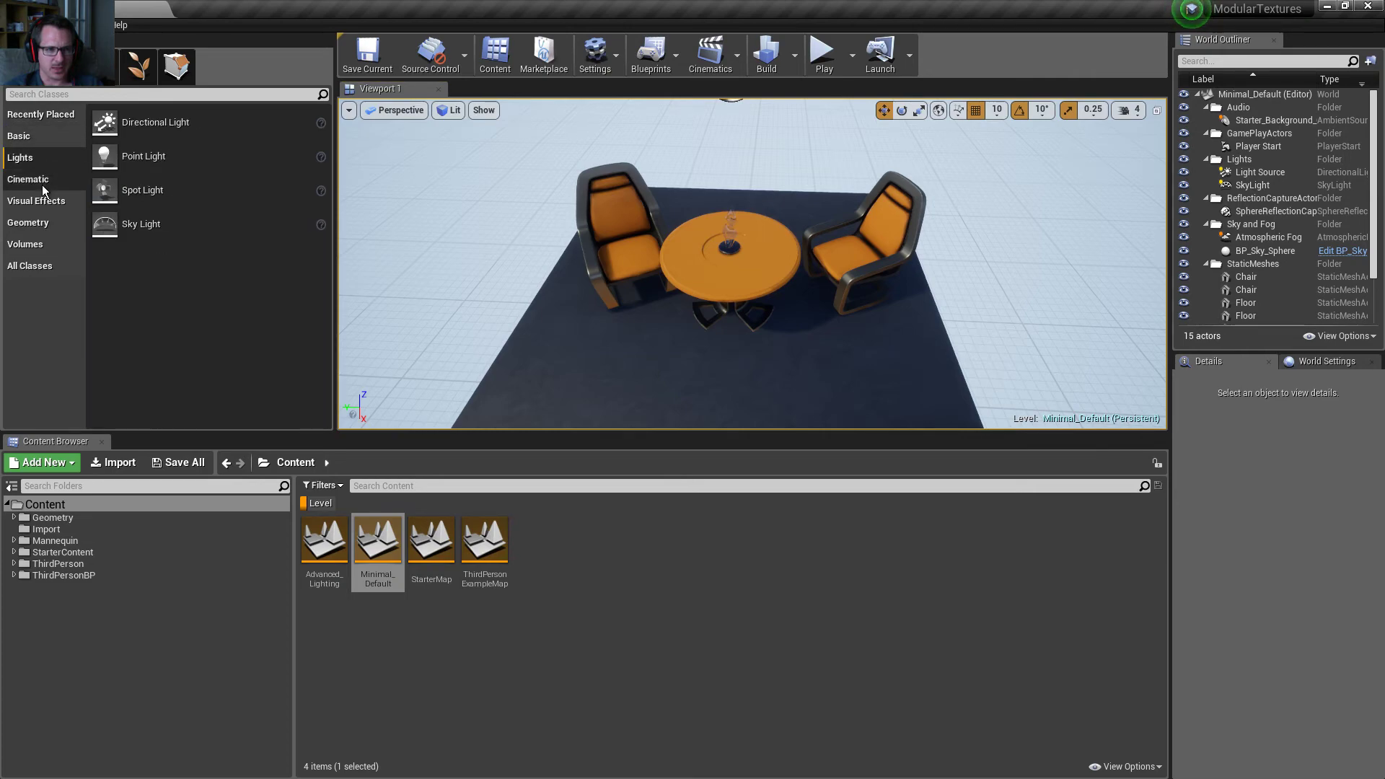
pyautogui.click(42, 185)
pyautogui.click(45, 207)
pyautogui.click(42, 224)
pyautogui.click(34, 265)
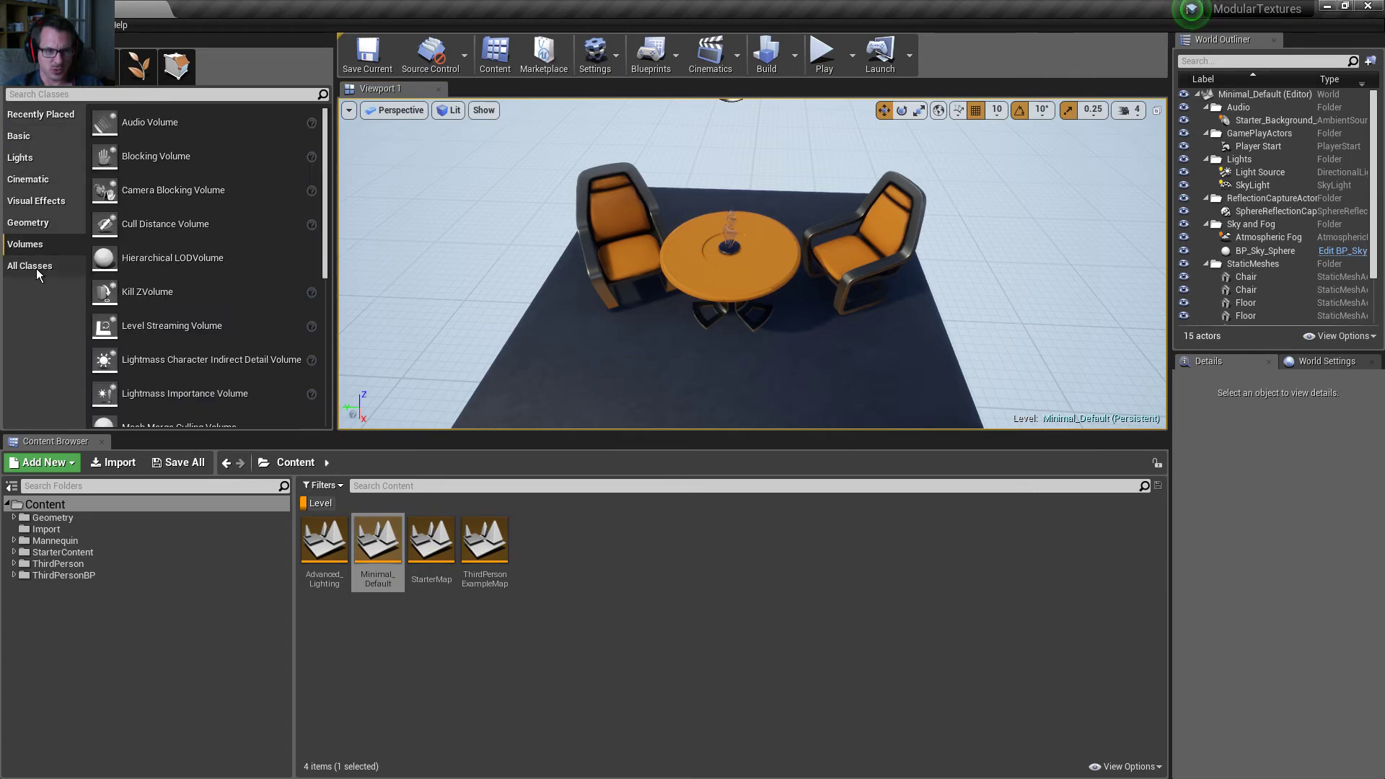
pyautogui.click(33, 245)
pyautogui.click(31, 225)
pyautogui.click(37, 249)
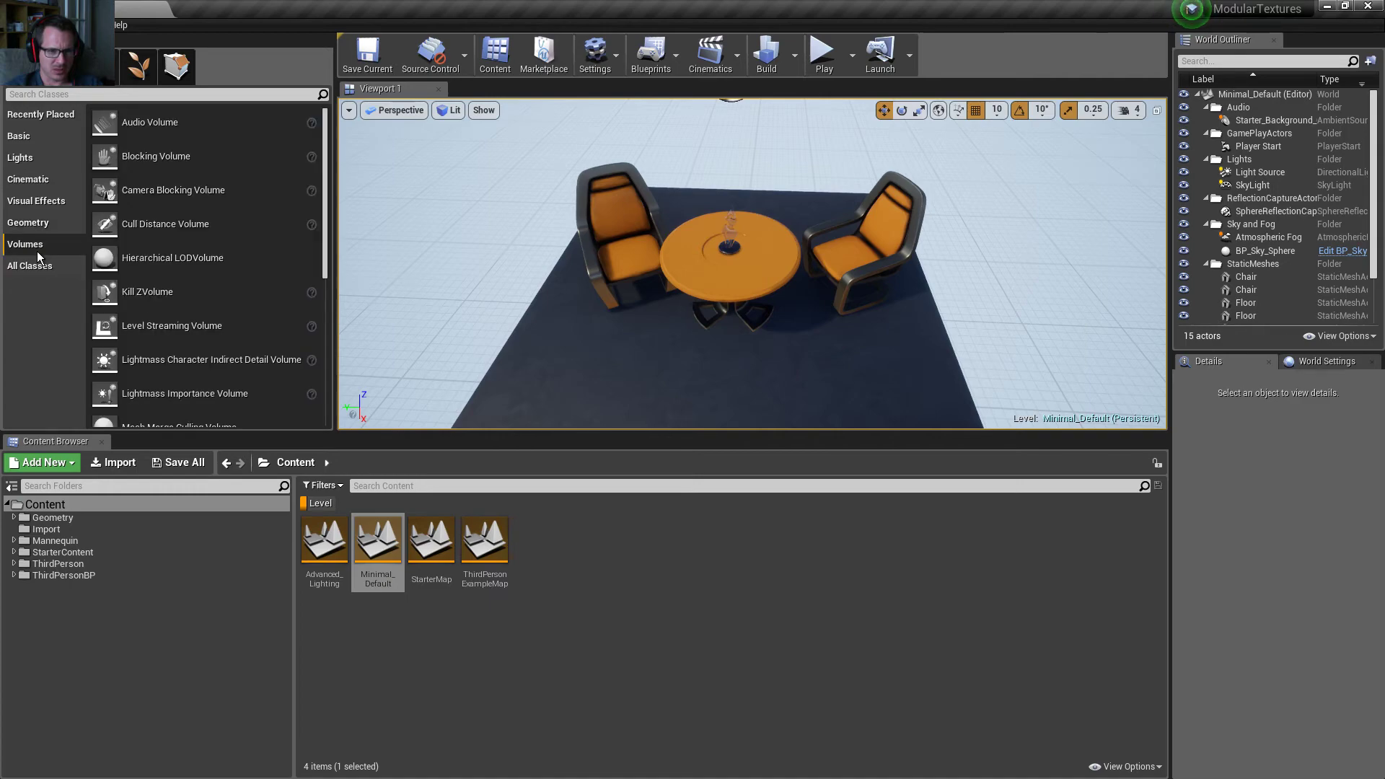
pyautogui.click(40, 264)
pyautogui.click(53, 209)
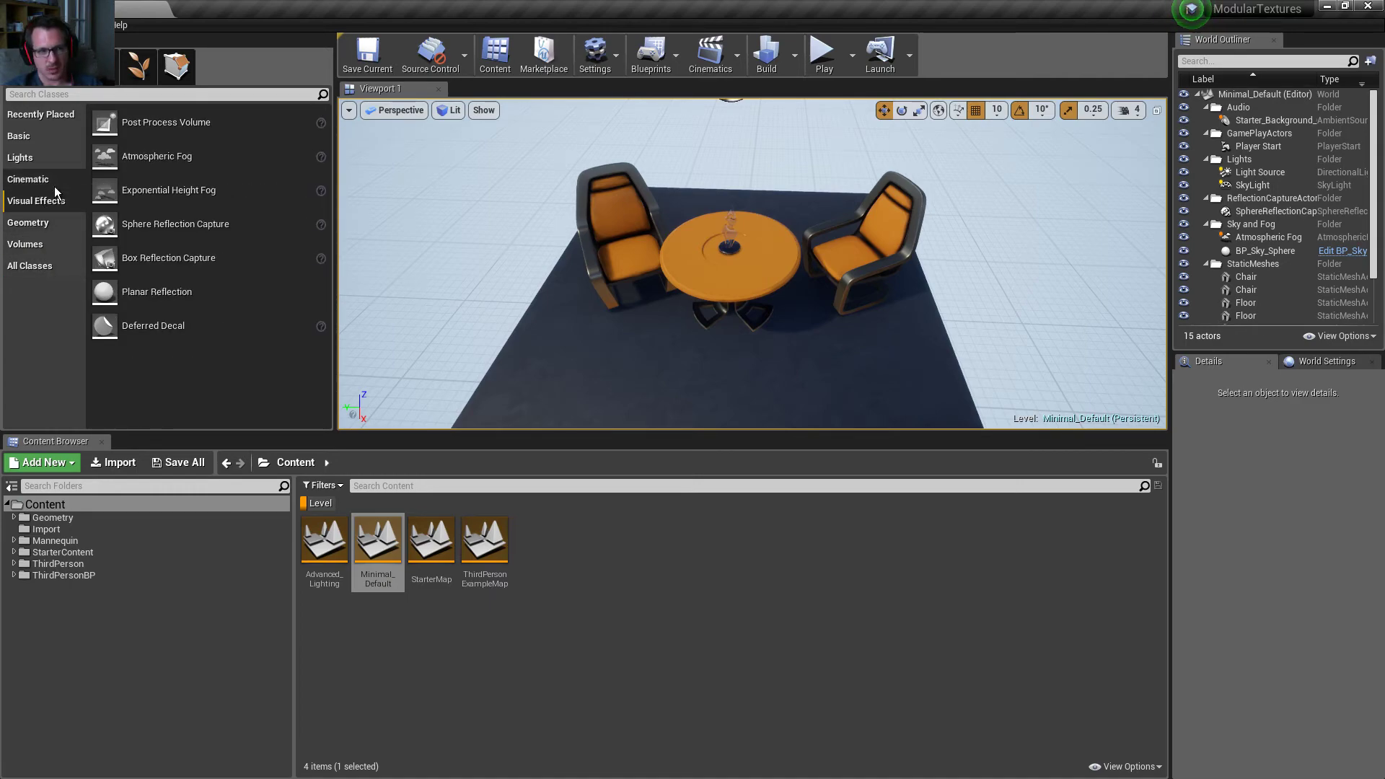
pyautogui.click(52, 182)
pyautogui.click(44, 161)
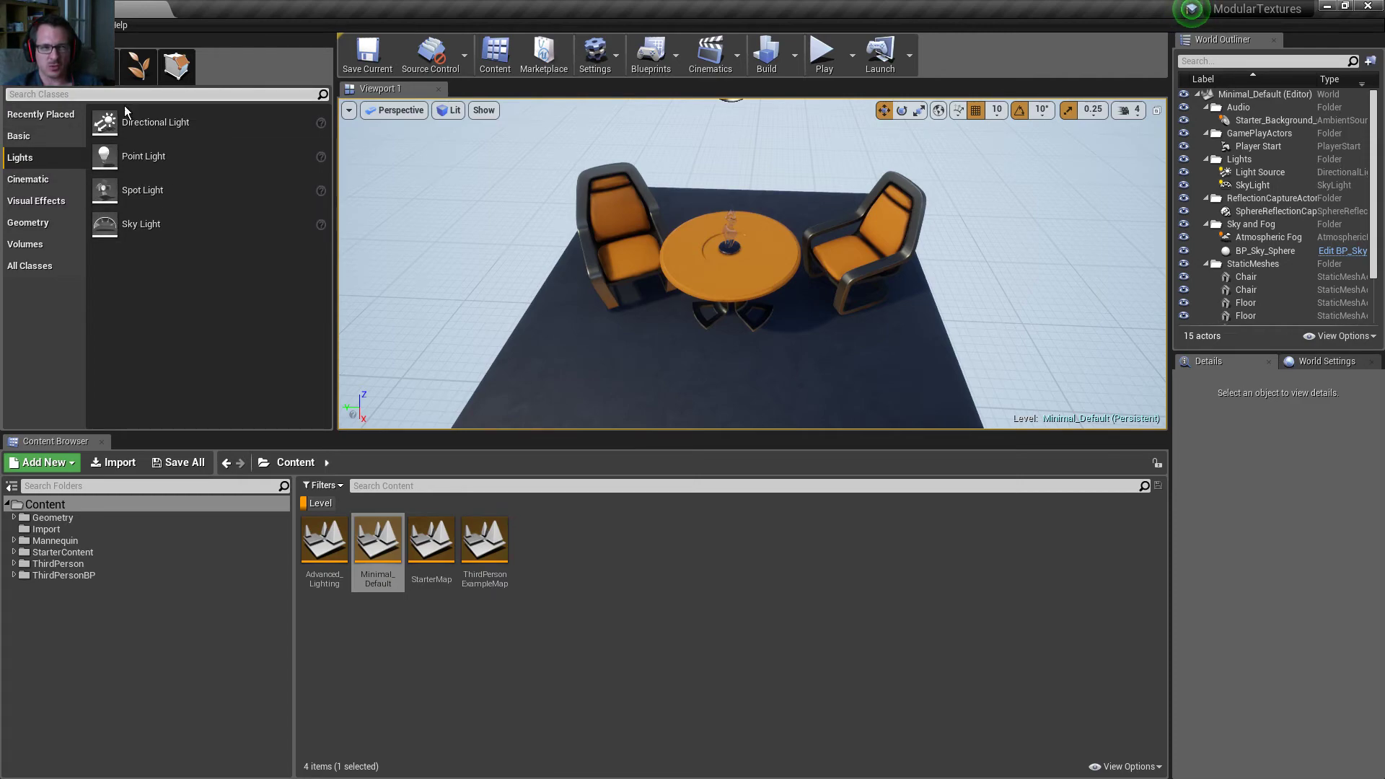
pyautogui.click(40, 121)
pyautogui.click(39, 136)
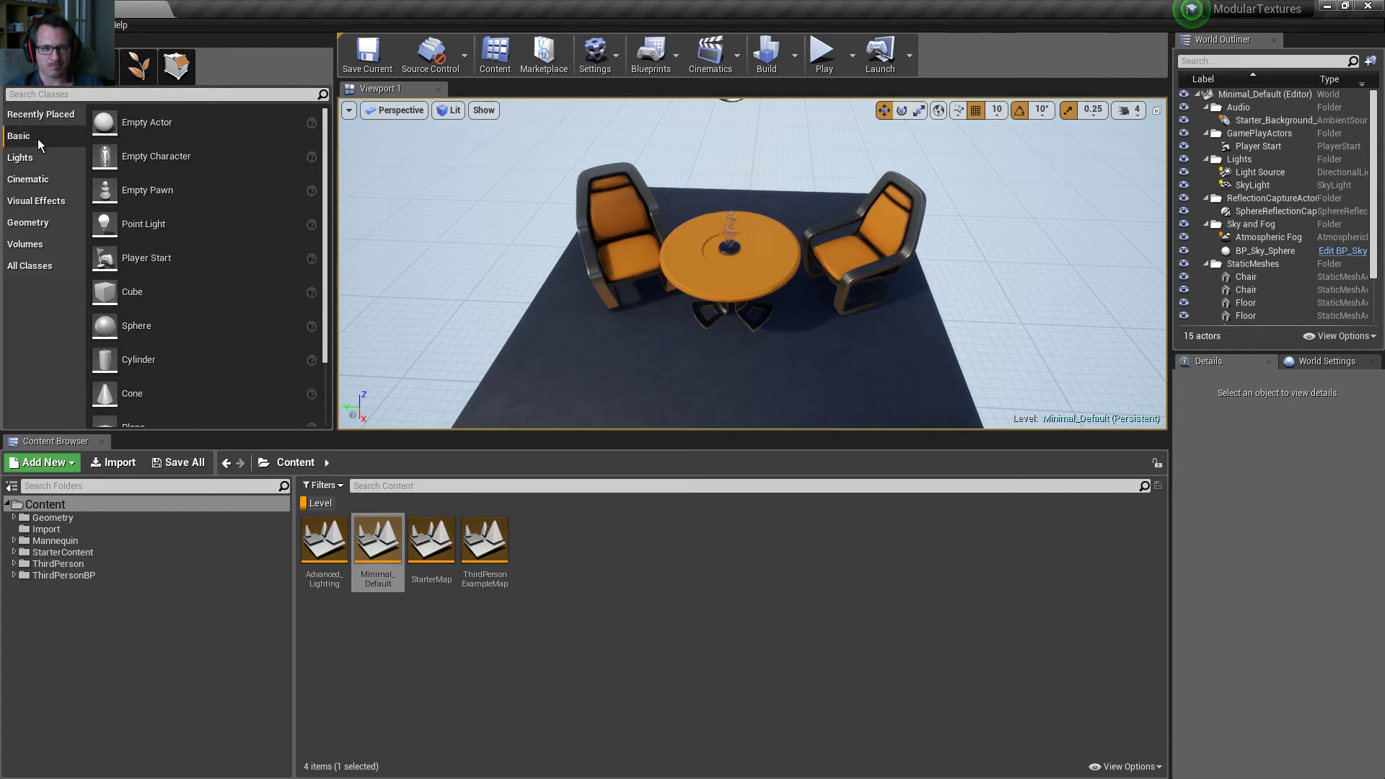
# - Place a basic Cube in the level beside the table and chairs, and delete it again
pyautogui.moveTo(125, 291); pyautogui.dragTo(574, 361)
pyautogui.press('Delete')
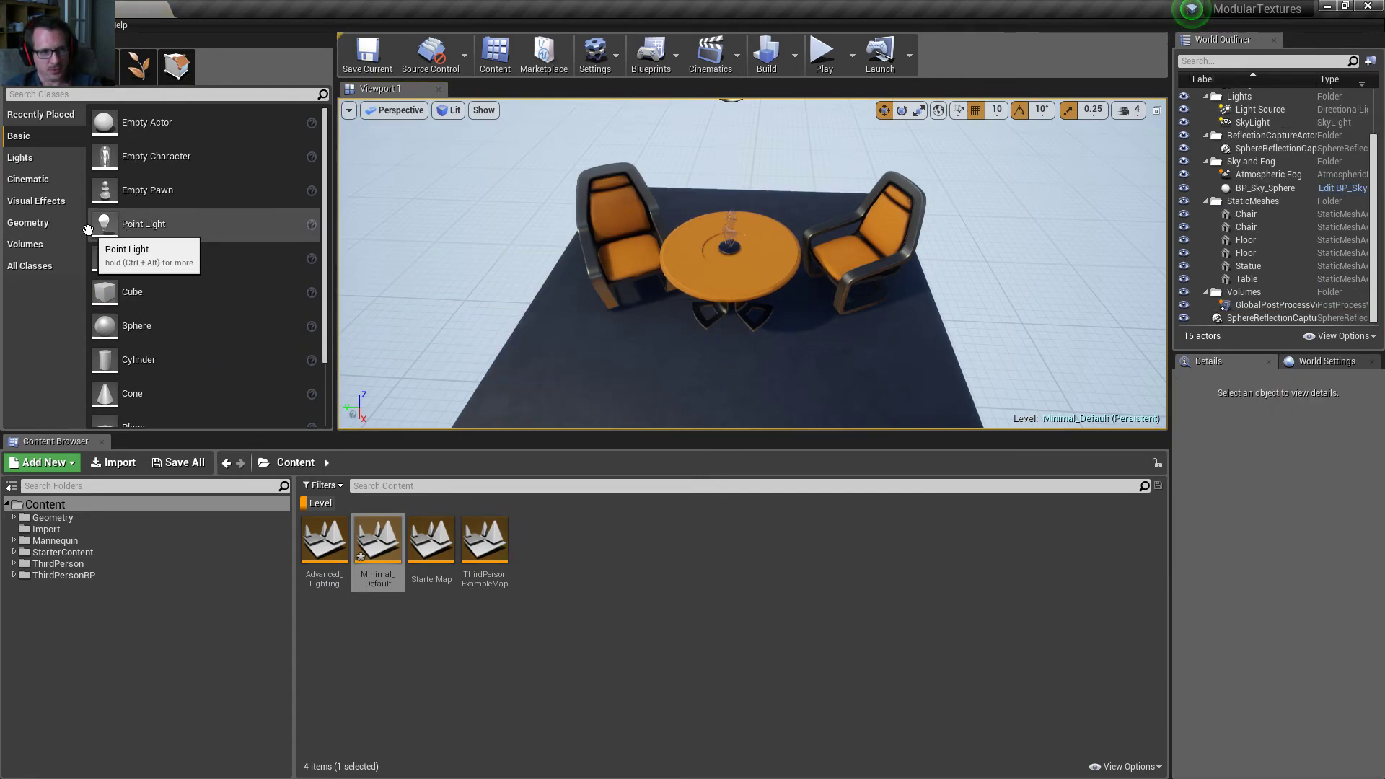
# - View the Geometry brushes, and search the placeable classes for "lands"
pyautogui.click(36, 222)
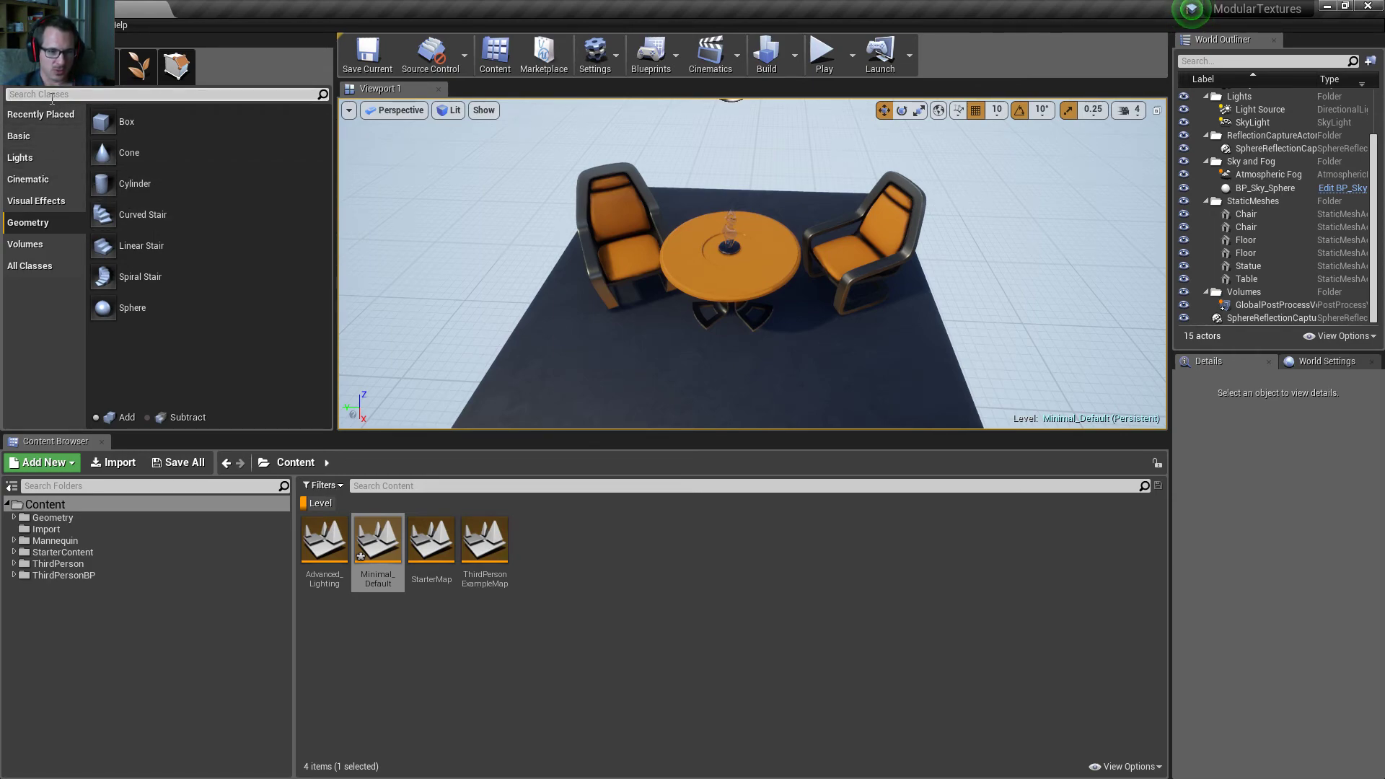
pyautogui.write('lands')
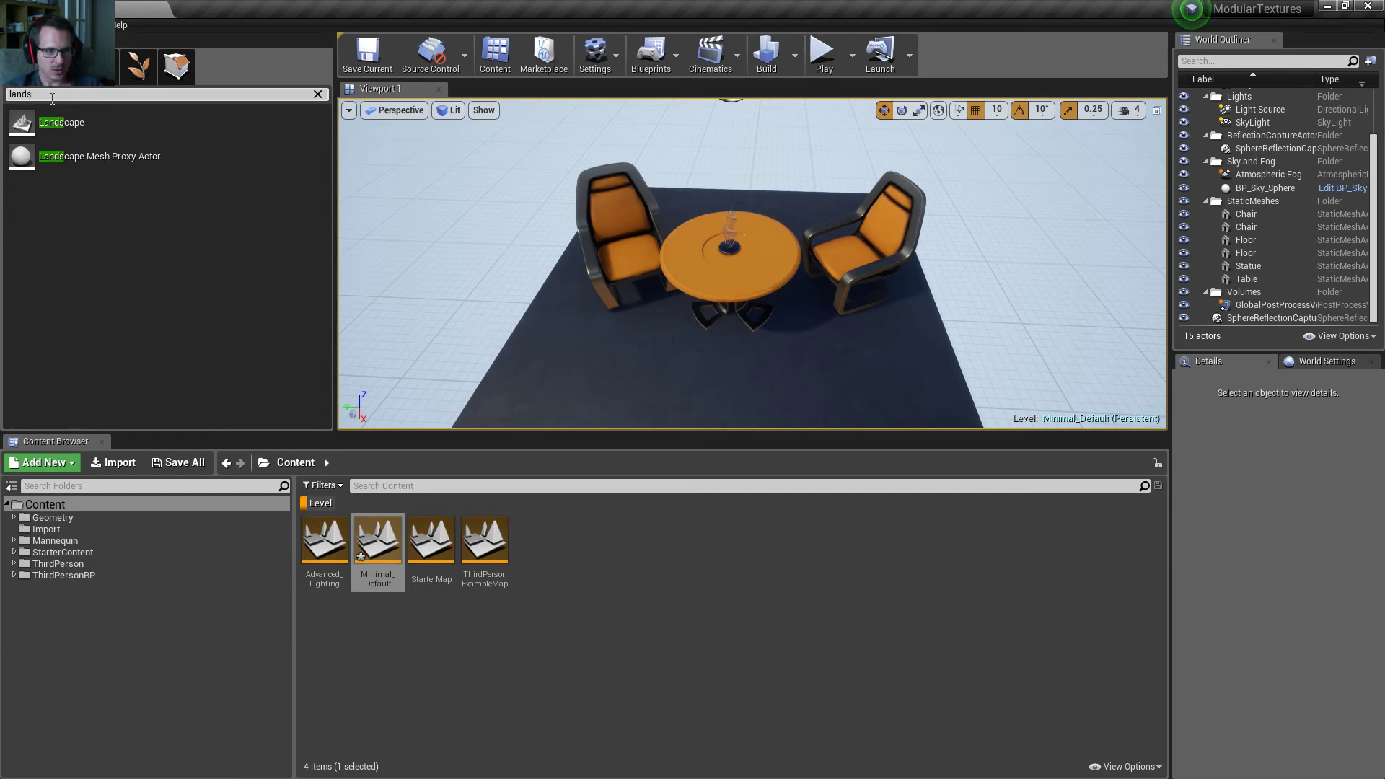
pyautogui.moveTo(374, 173); pyautogui.dragTo(72, 137, button='right')
pyautogui.moveTo(722, 180); pyautogui.dragTo(575, 210, button='right')
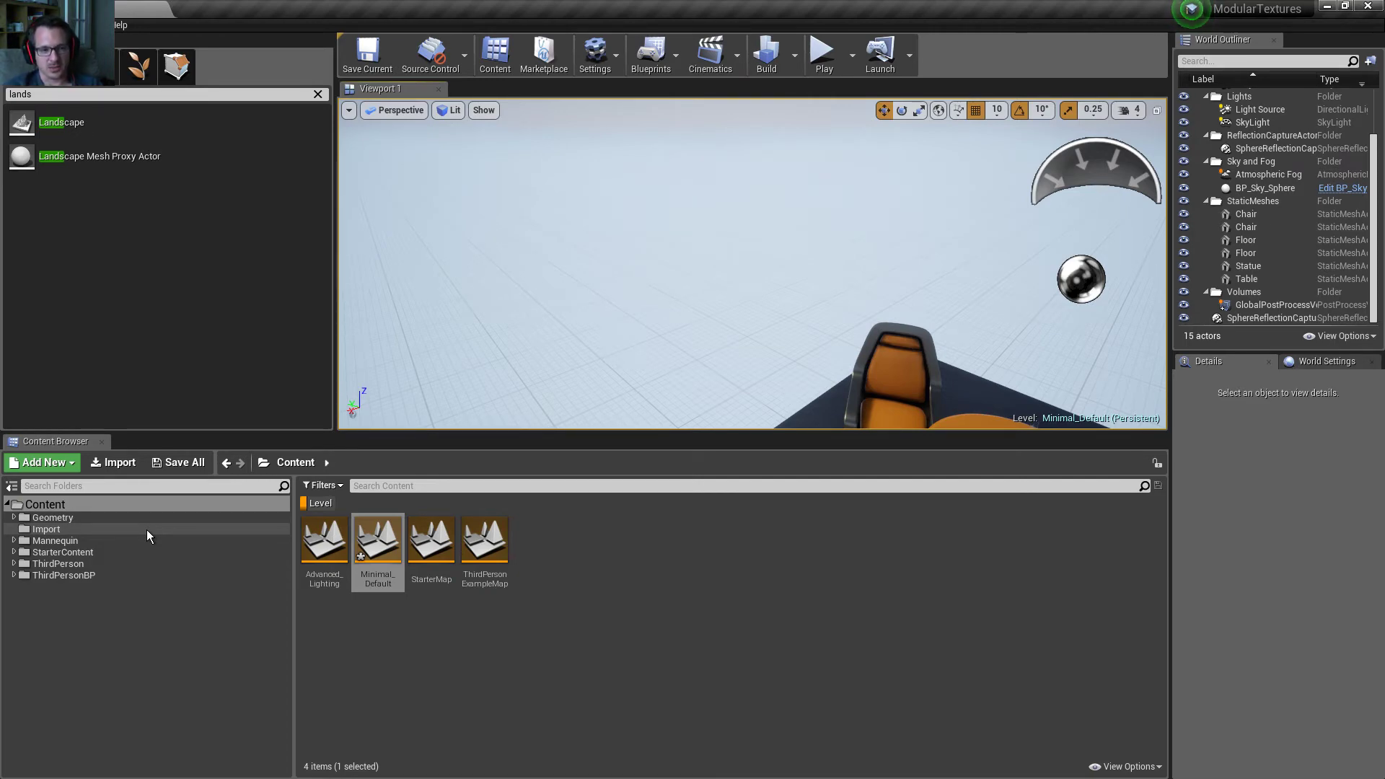
# - Turn off the Level asset filter and look through the project's content folders from Geometry to ThirdPersonBP
pyautogui.click(130, 517)
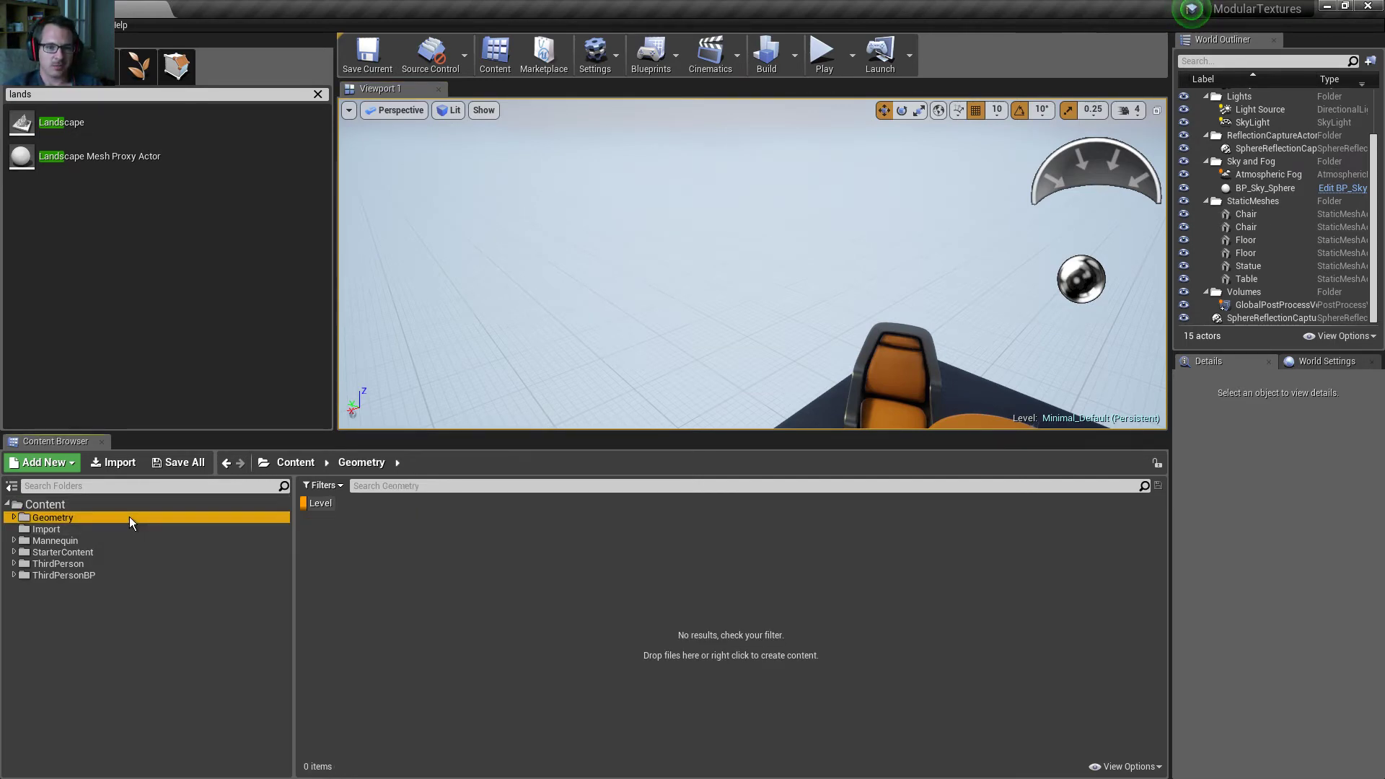
pyautogui.click(302, 503)
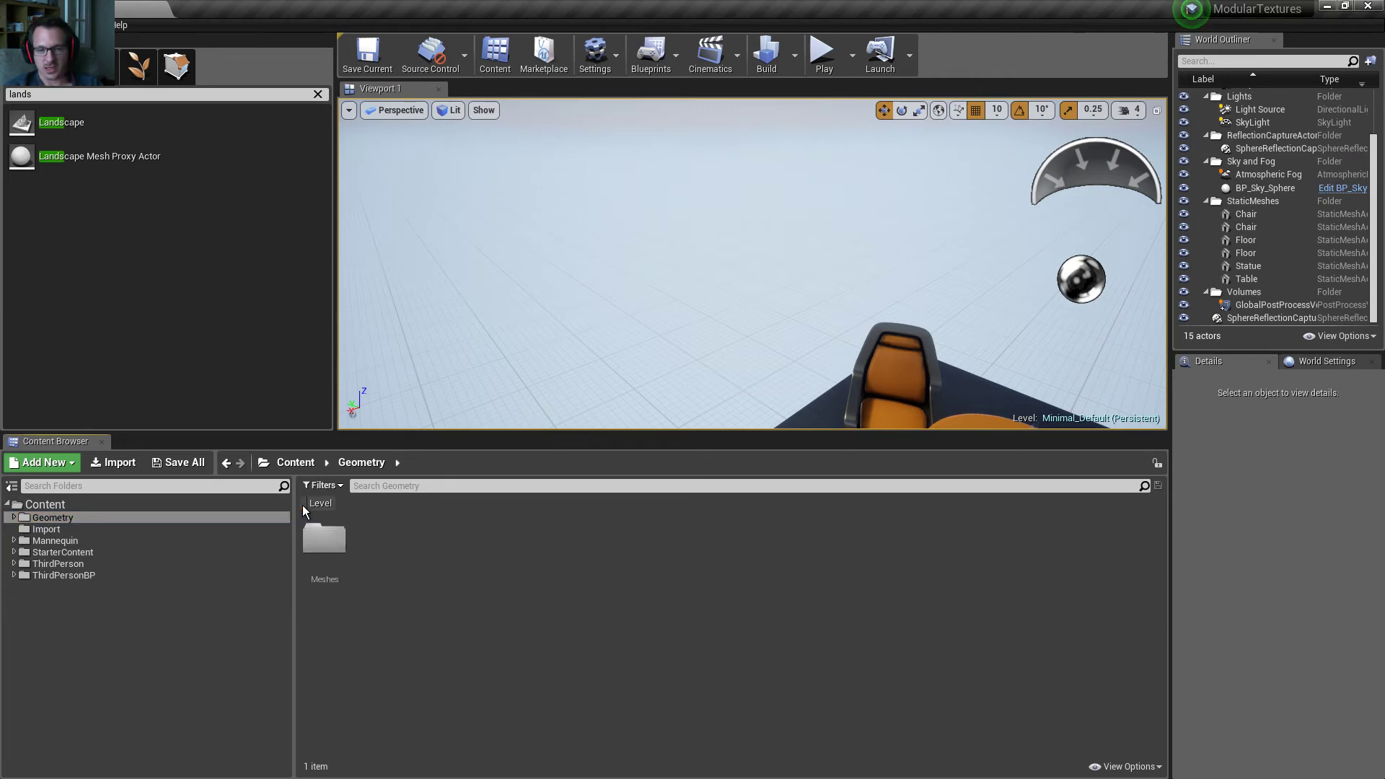
pyautogui.click(170, 530)
pyautogui.click(159, 541)
pyautogui.click(164, 552)
pyautogui.click(168, 563)
pyautogui.click(146, 574)
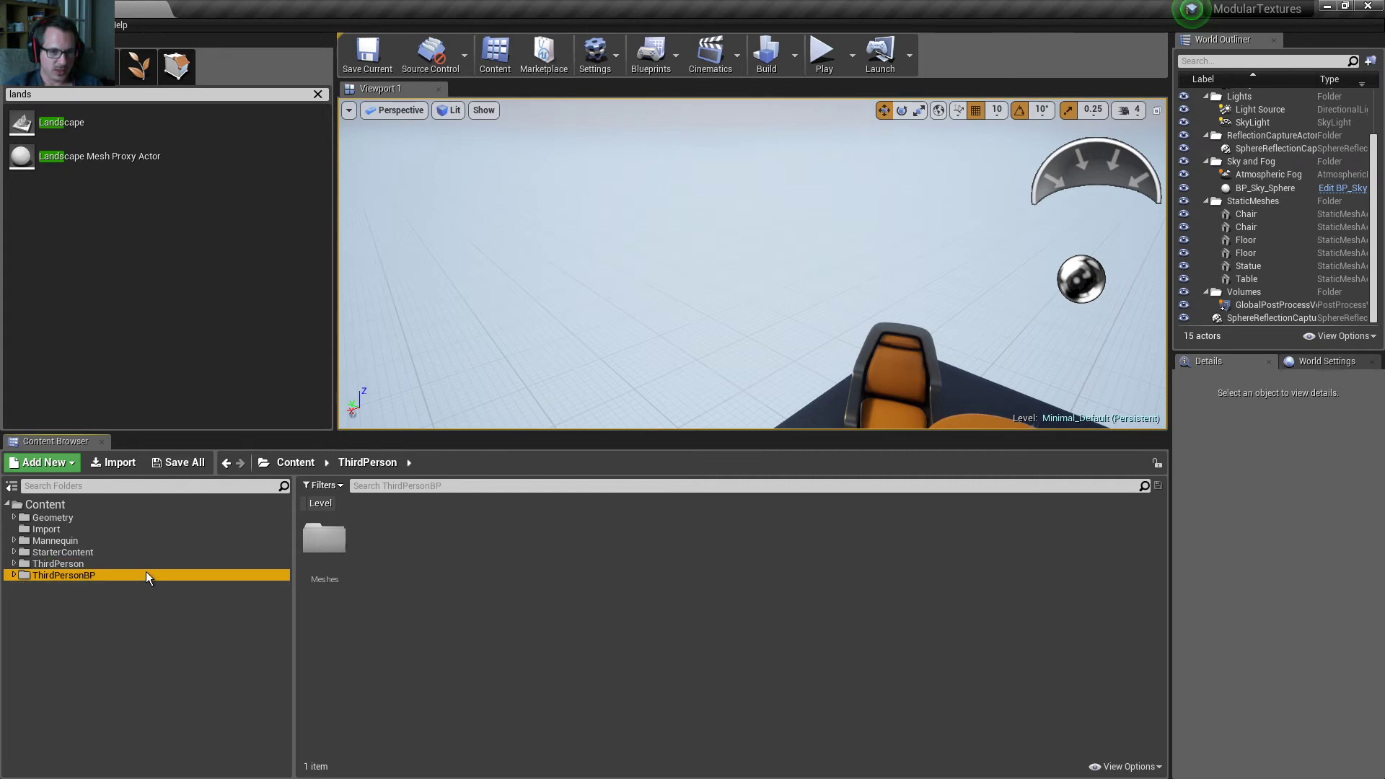
# - Place two Pillar_50x500 meshes from the StarterContent Architecture folder on the blue floor, at about X -100, Y -130 and X -90, Y 150
pyautogui.click(9, 553)
pyautogui.click(13, 552)
pyautogui.click(52, 566)
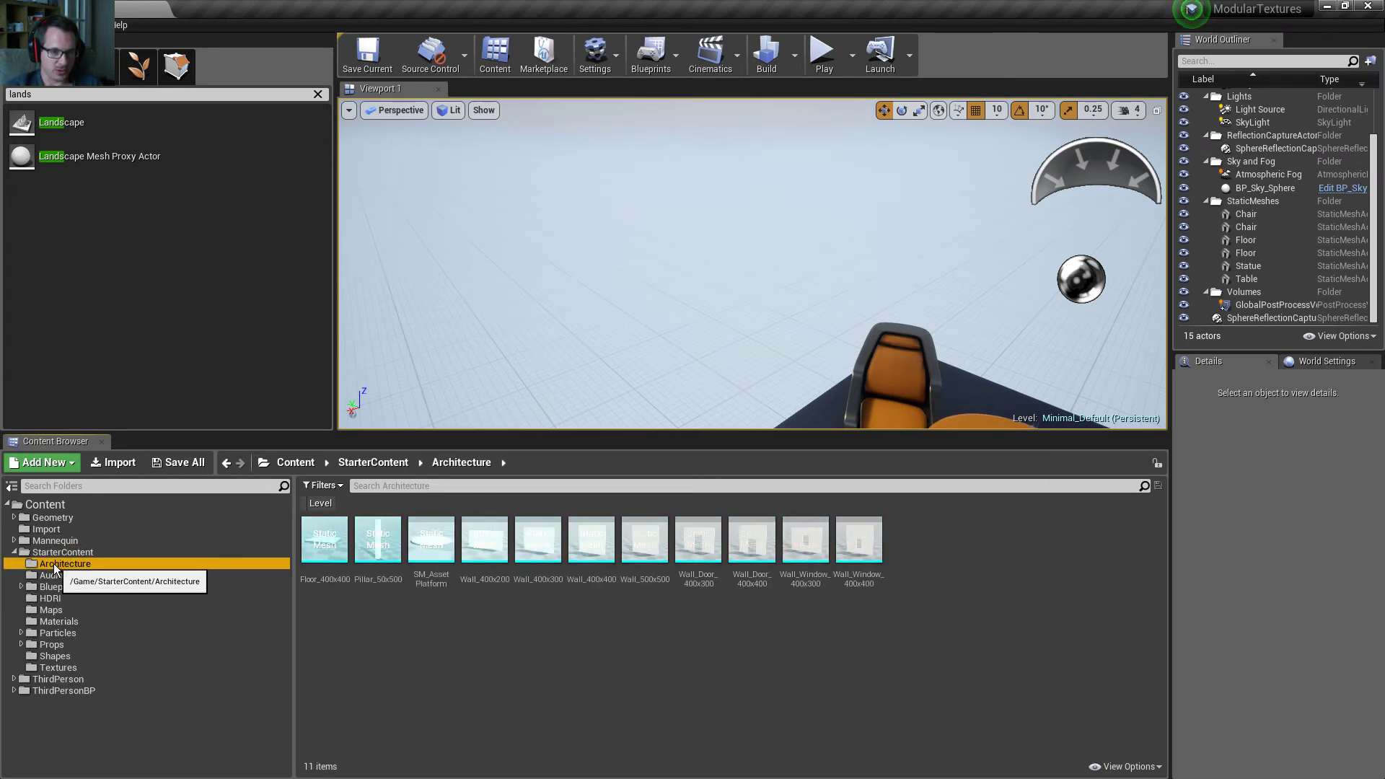
pyautogui.moveTo(620, 310); pyautogui.dragTo(764, 382, button='right')
pyautogui.moveTo(378, 540); pyautogui.dragTo(816, 349)
pyautogui.moveTo(817, 349); pyautogui.dragTo(718, 398, button='right')
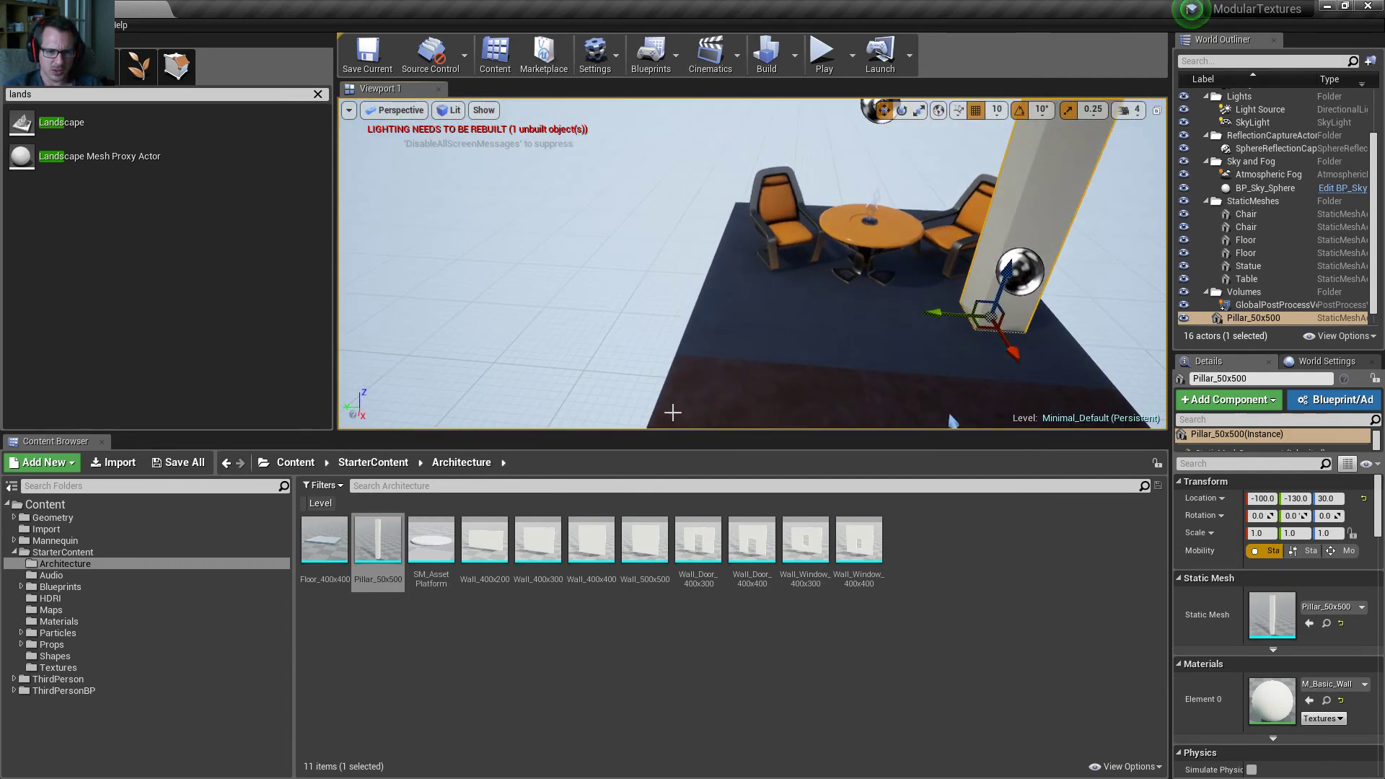
pyautogui.moveTo(402, 526); pyautogui.dragTo(739, 314)
pyautogui.moveTo(822, 316); pyautogui.dragTo(841, 344, button='right')
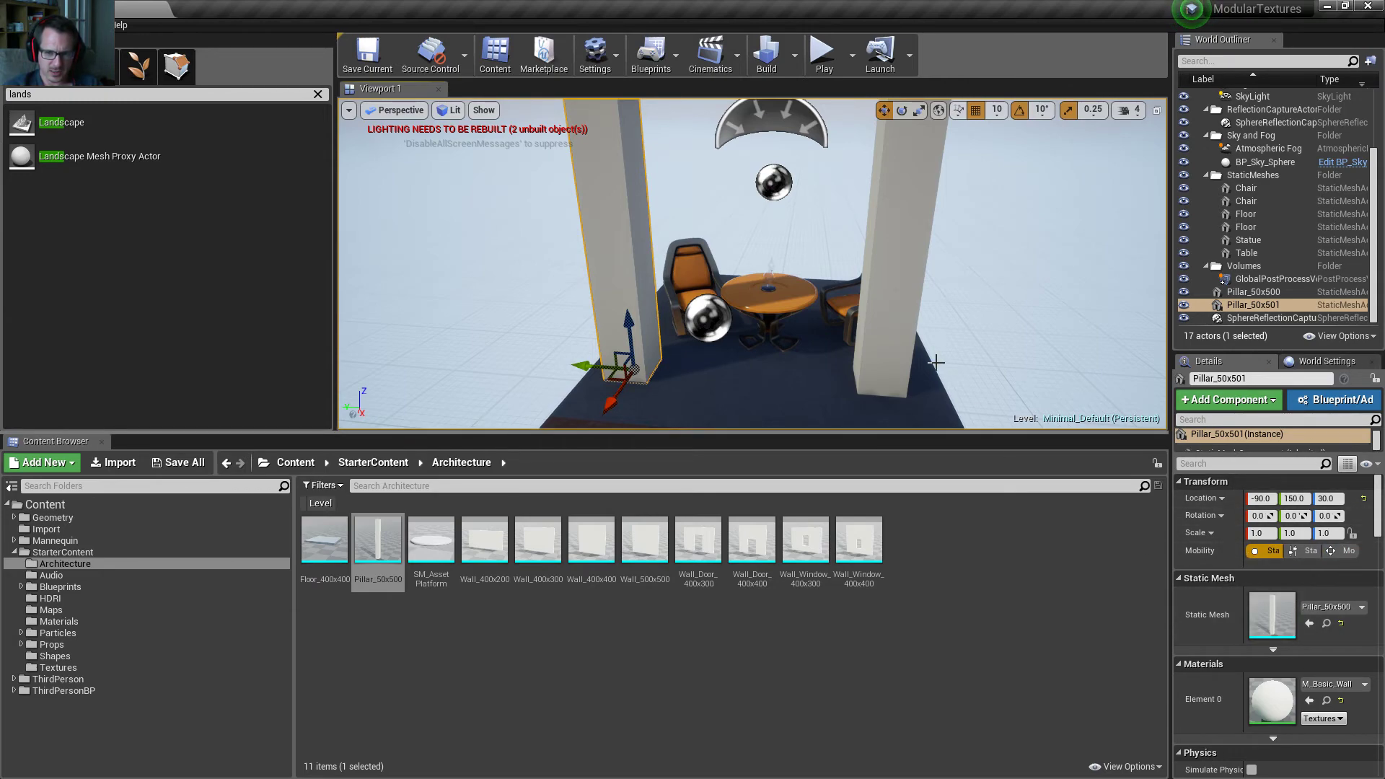
# - Assign the M_Brick_Clay_New material to the first pillar, Pillar_50x500
pyautogui.click(779, 291)
pyautogui.click(889, 286)
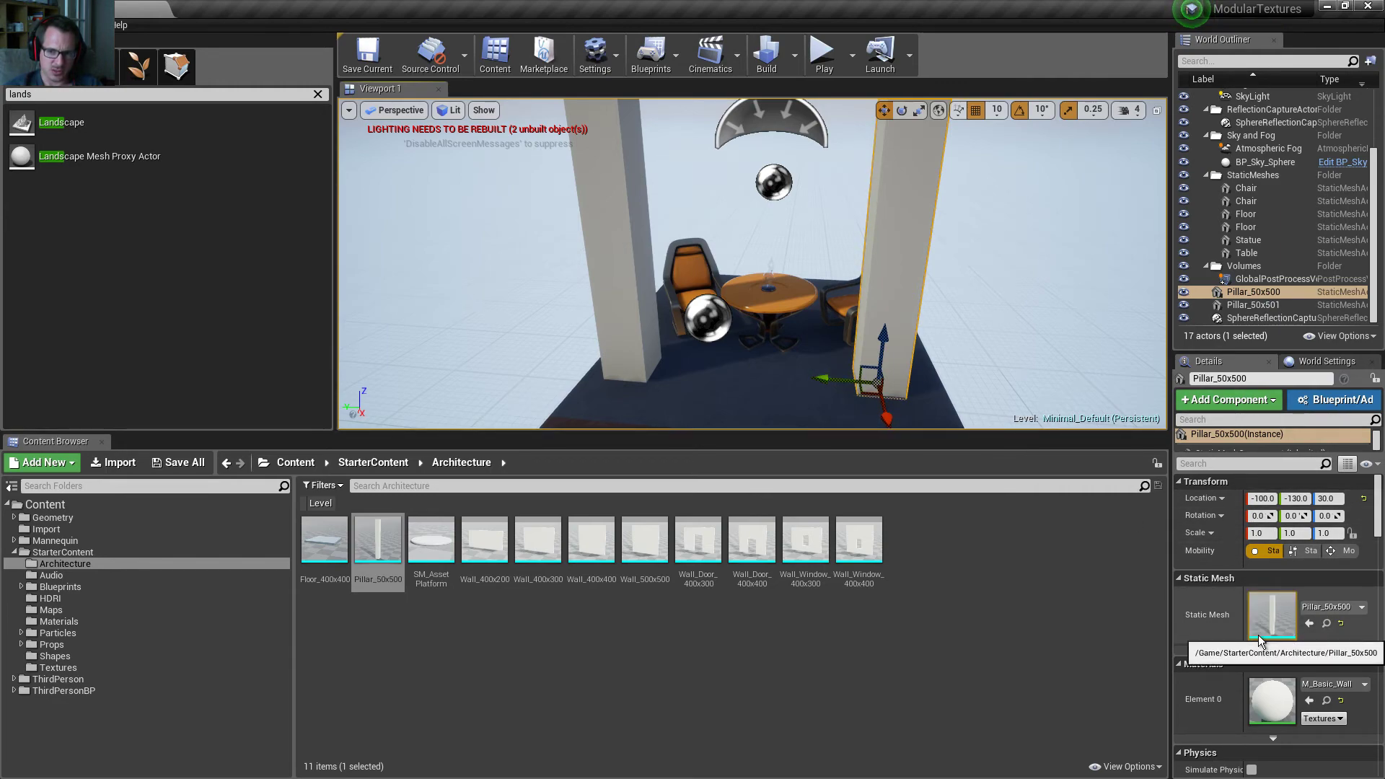
pyautogui.scroll(-3, 1278, 609)
pyautogui.click(1351, 573)
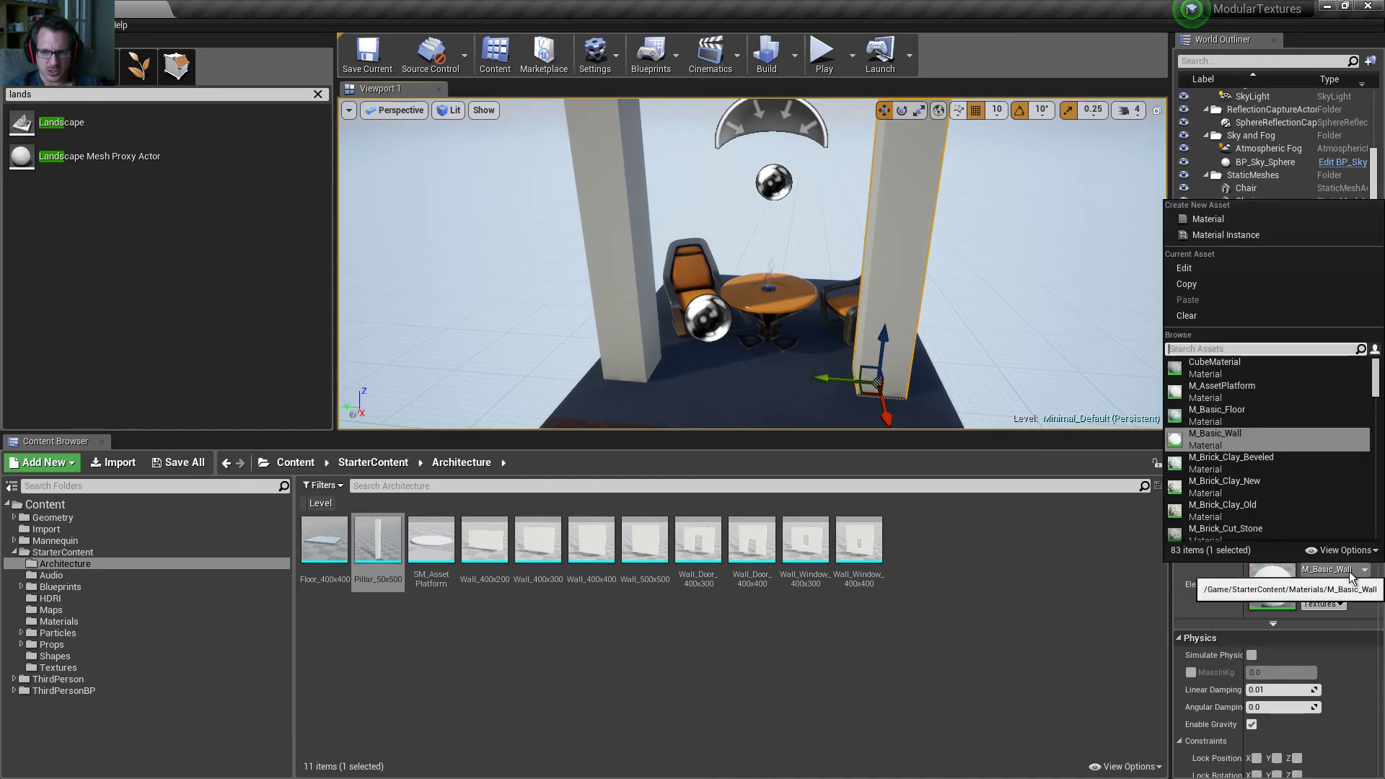
pyautogui.click(1256, 480)
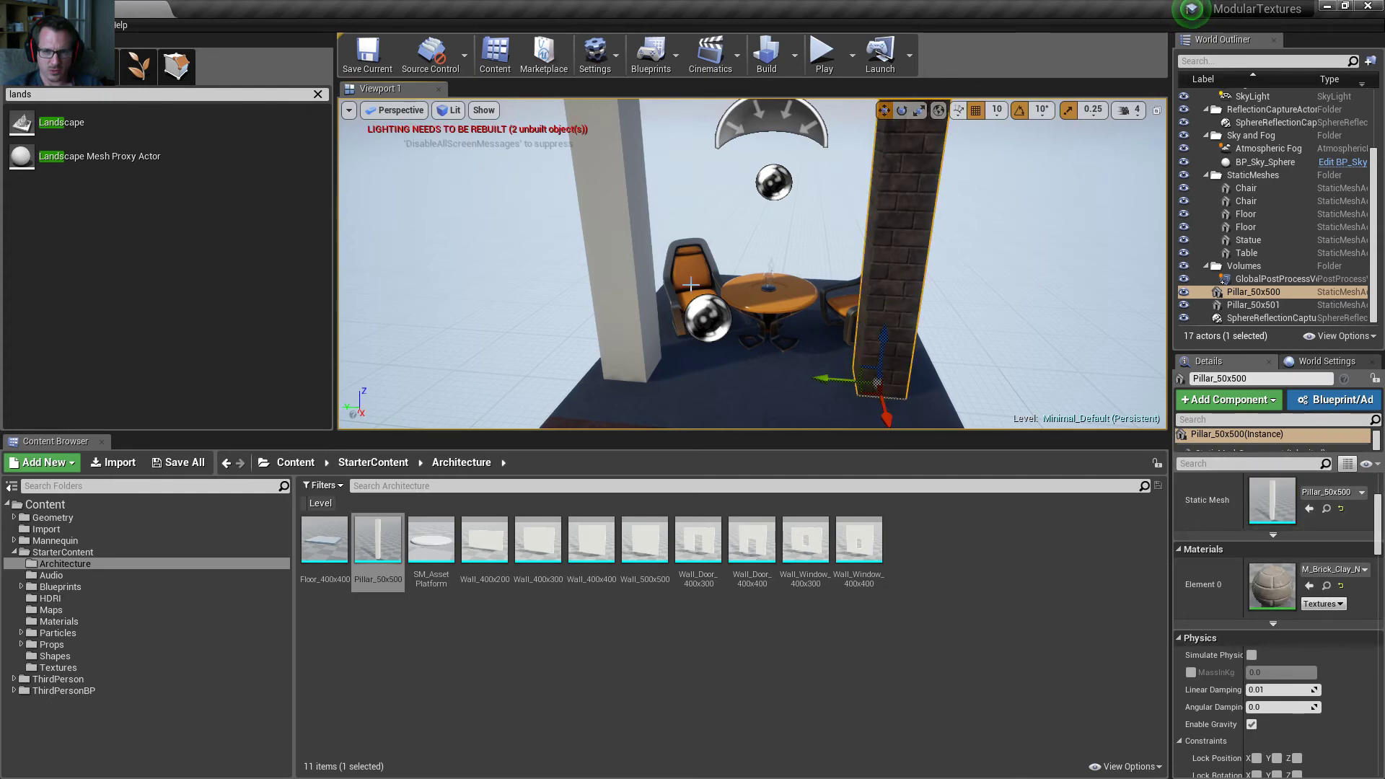
# - Assign the M_CobbleStone_Pebble material to the second pillar, Pillar_50x501
pyautogui.click(612, 275)
pyautogui.click(1337, 555)
pyautogui.click(1287, 552)
pyautogui.click(1325, 569)
pyautogui.scroll(-3, 1269, 519)
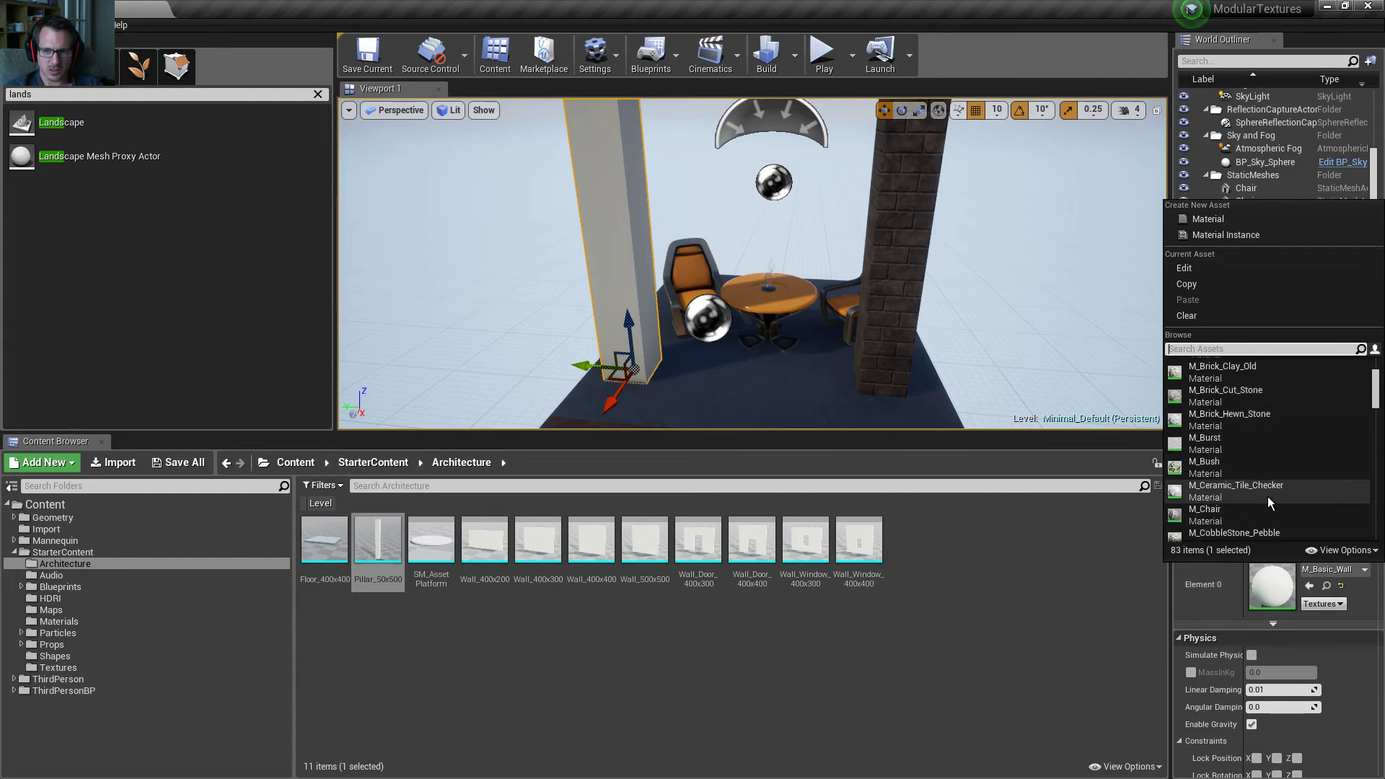
pyautogui.scroll(-2, 1306, 484)
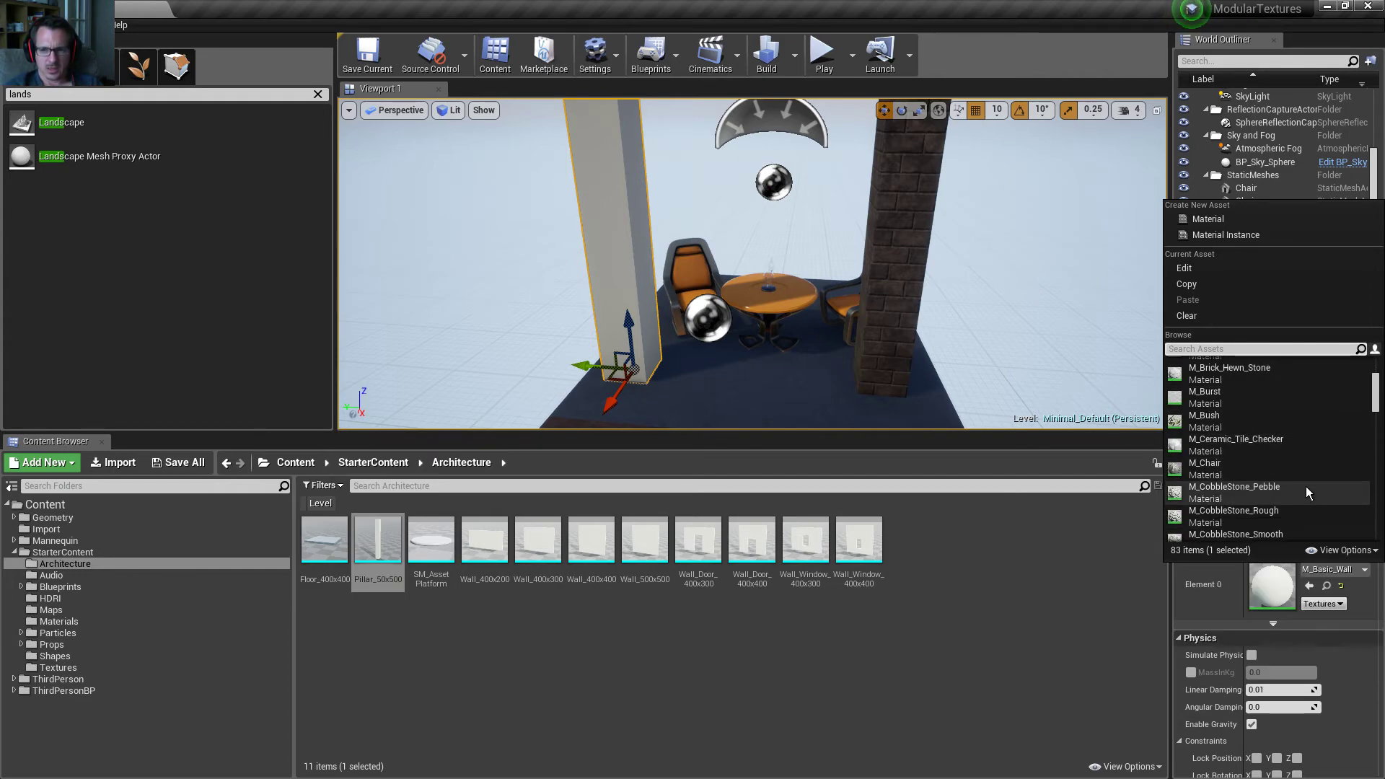
pyautogui.click(1299, 486)
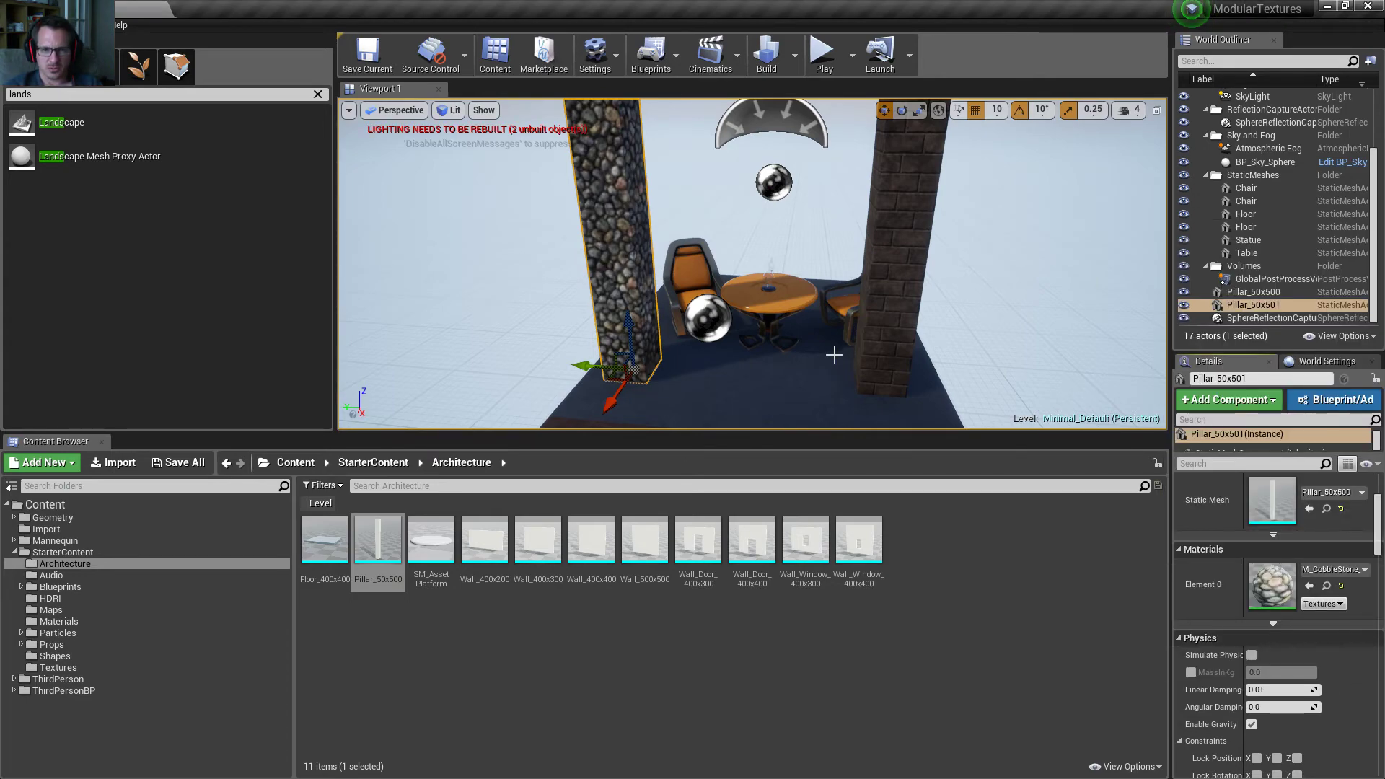
# - Fly in close to examine the cobblestone pillar's surface, and back out to view both pillars
pyautogui.press('w')
pyautogui.moveTo(752, 263); pyautogui.dragTo(654, 186, button='right')
pyautogui.press('d')
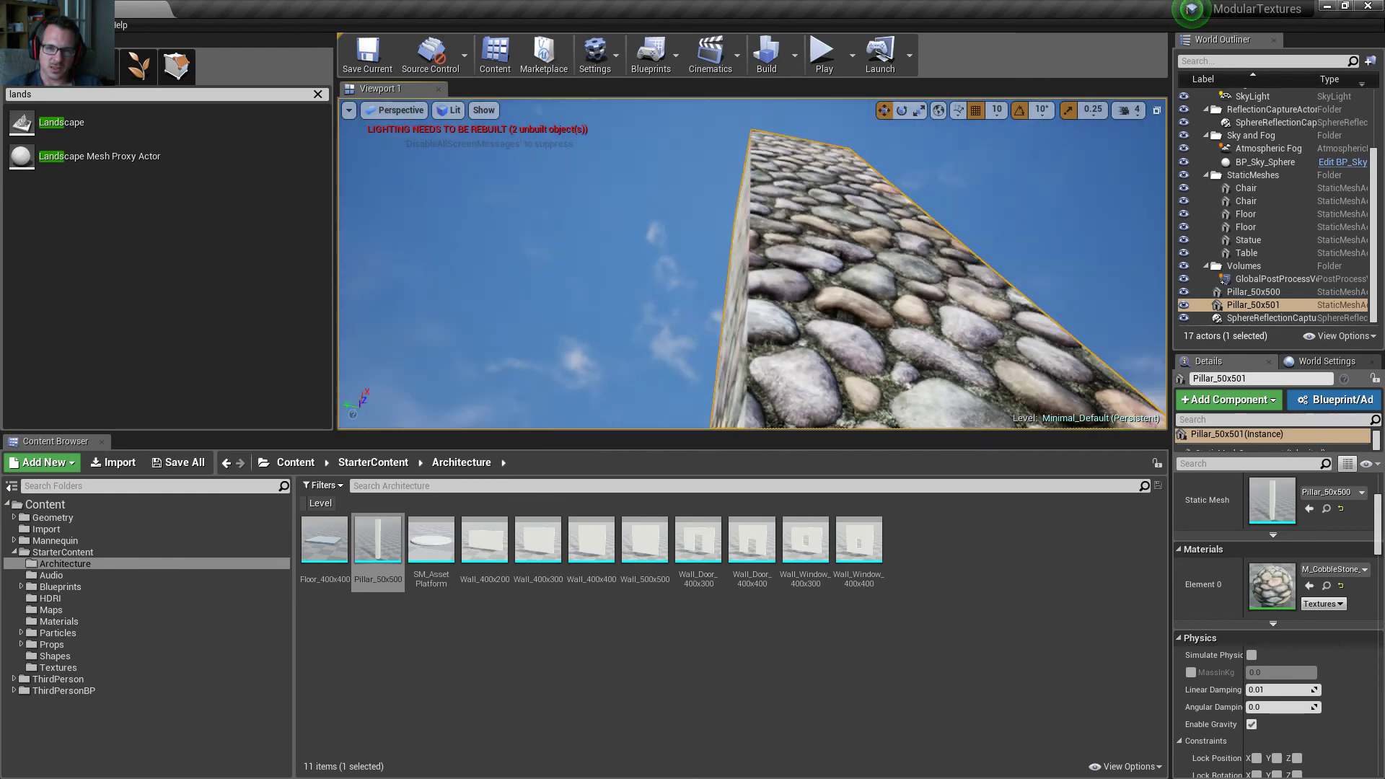
pyautogui.moveTo(752, 263); pyautogui.dragTo(700, 412, button='right')
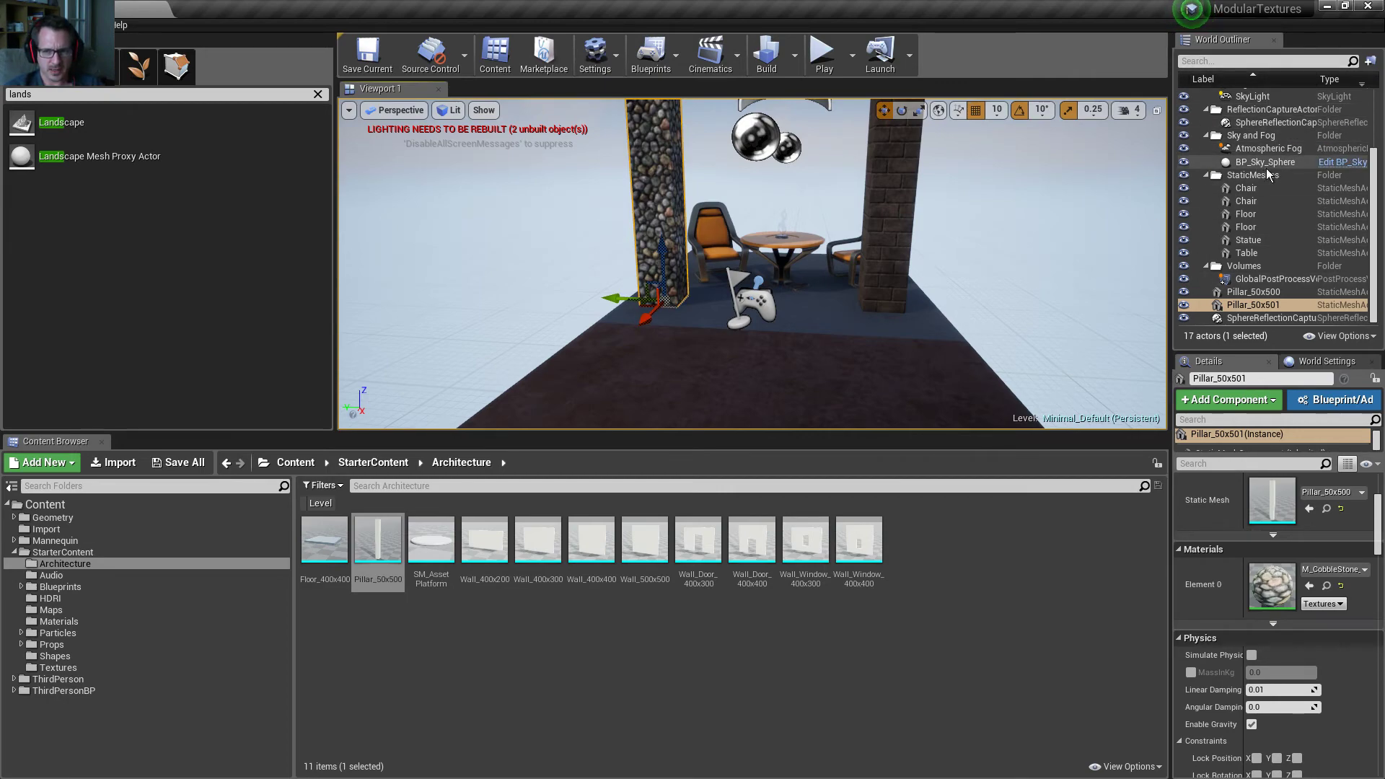
# - Focus the view on the Floor, Statue, Atmospheric Fog and BP_Sky_Sphere actors in turn
pyautogui.doubleClick(1275, 201)
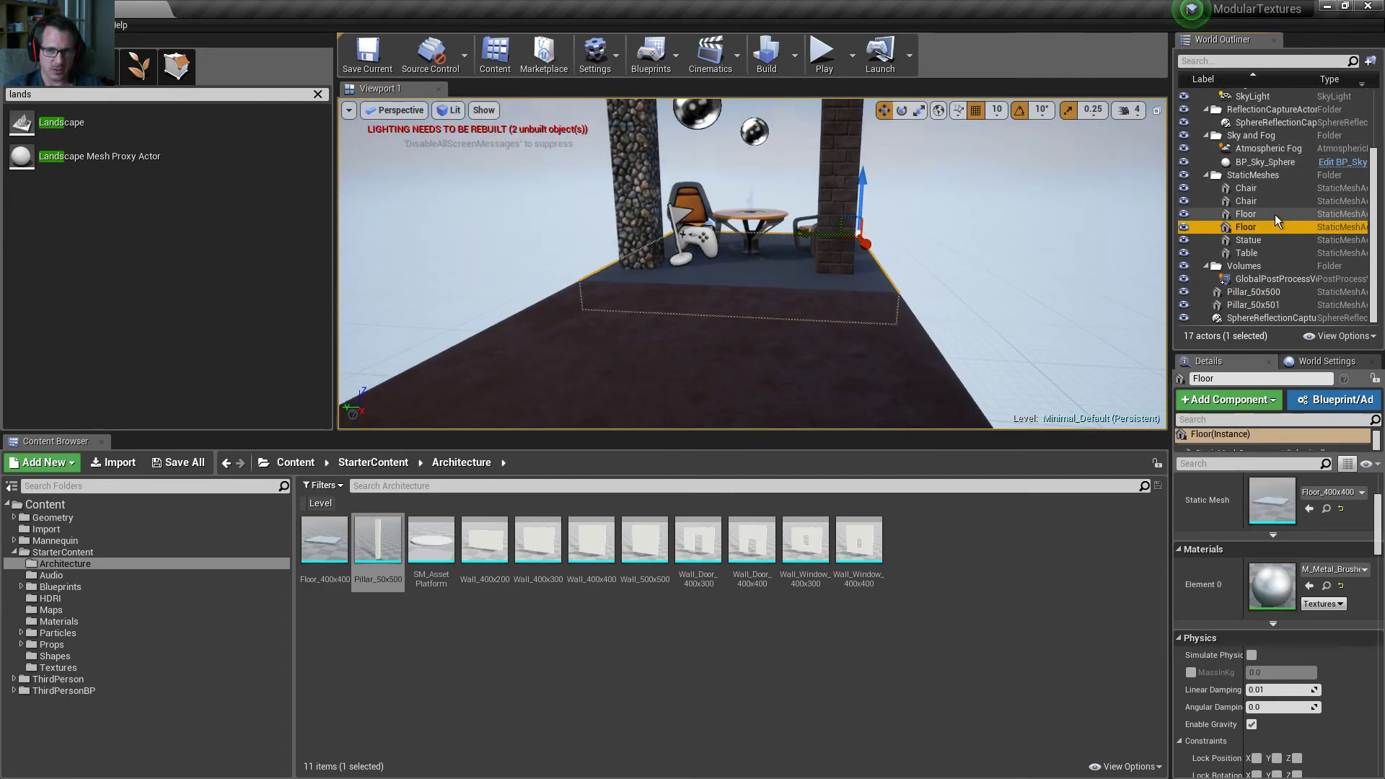
pyautogui.doubleClick(1274, 240)
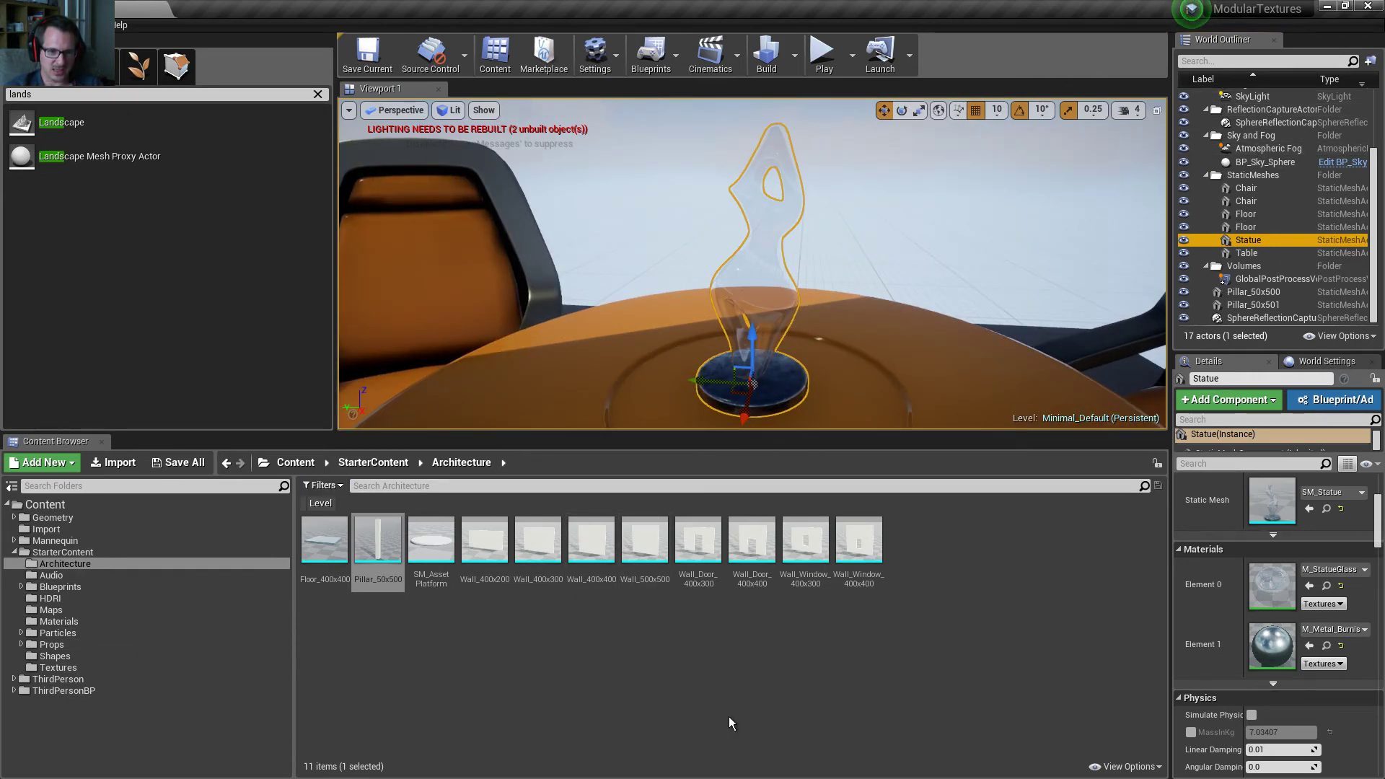
pyautogui.doubleClick(1291, 135)
pyautogui.click(1207, 161)
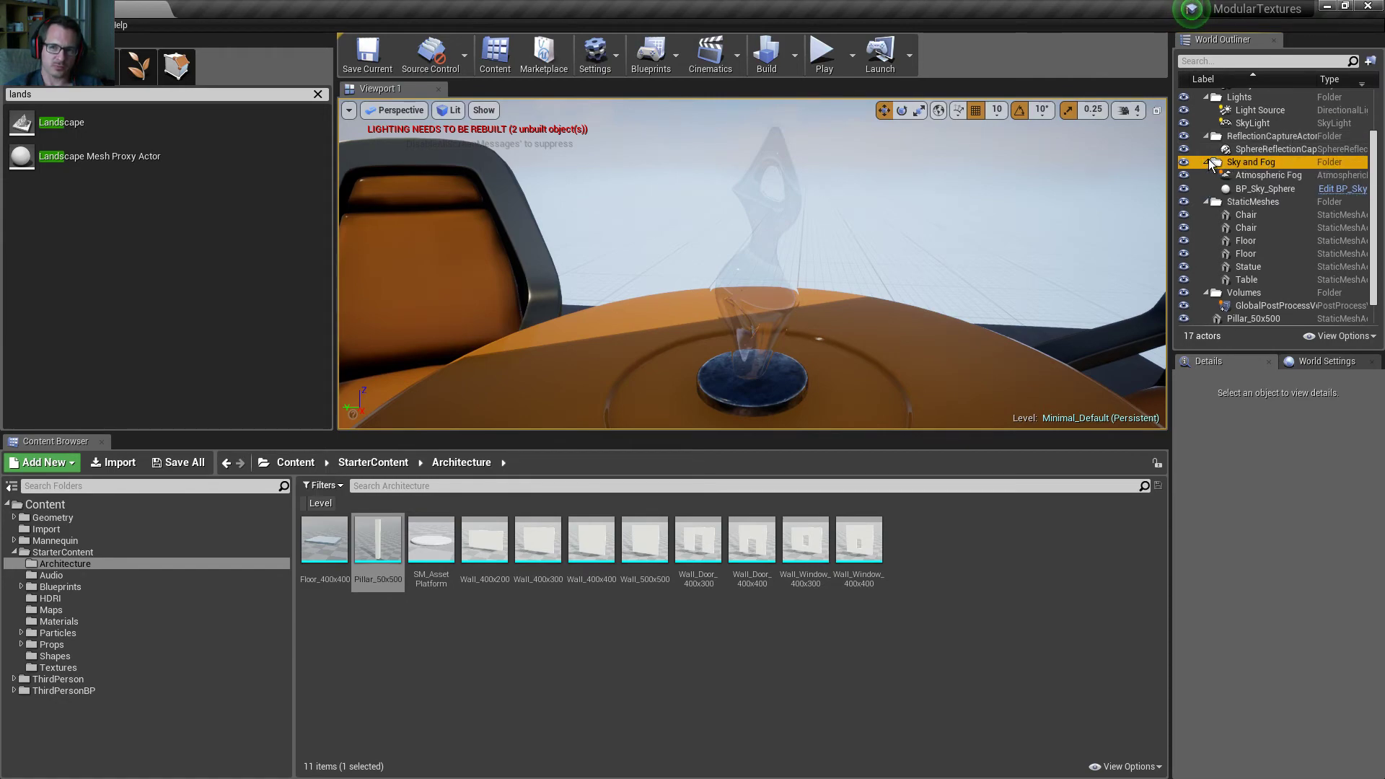
pyautogui.doubleClick(1257, 176)
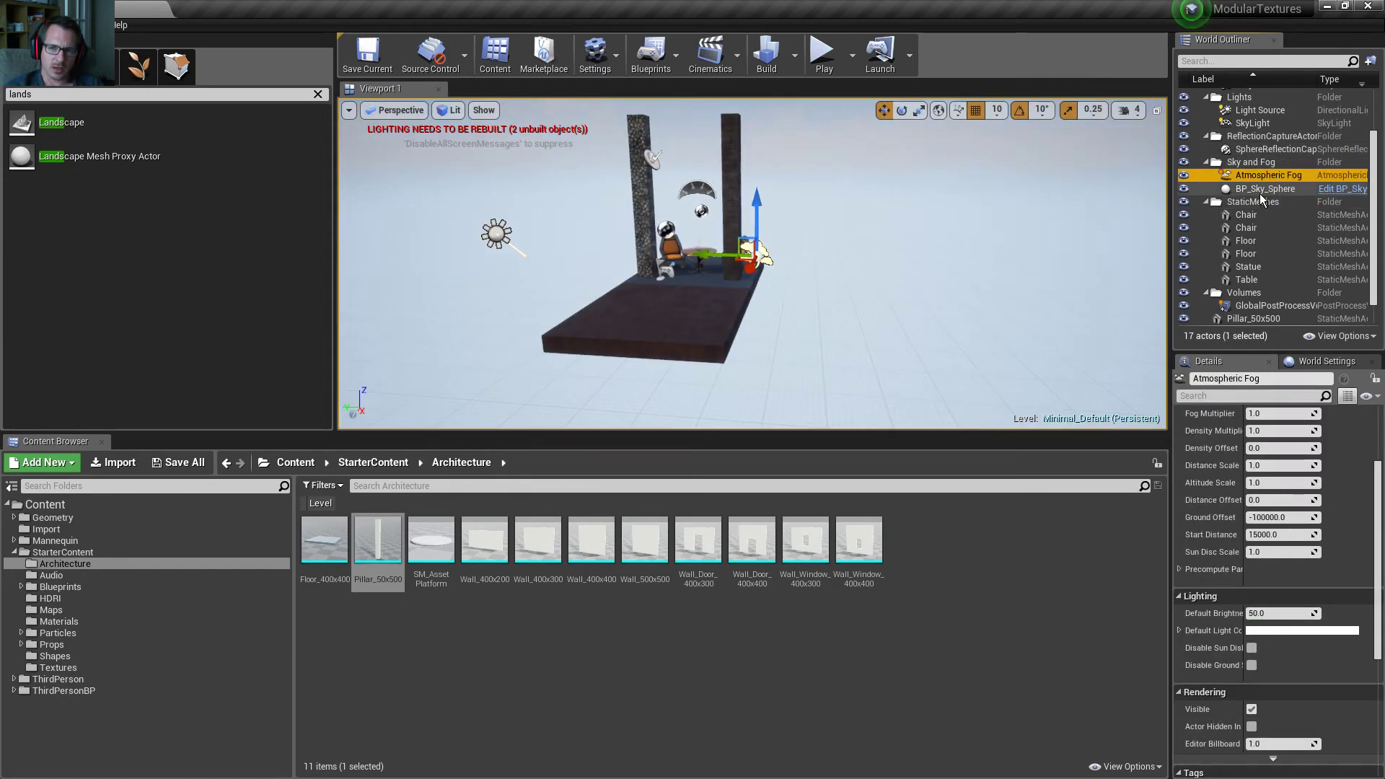
pyautogui.doubleClick(1260, 189)
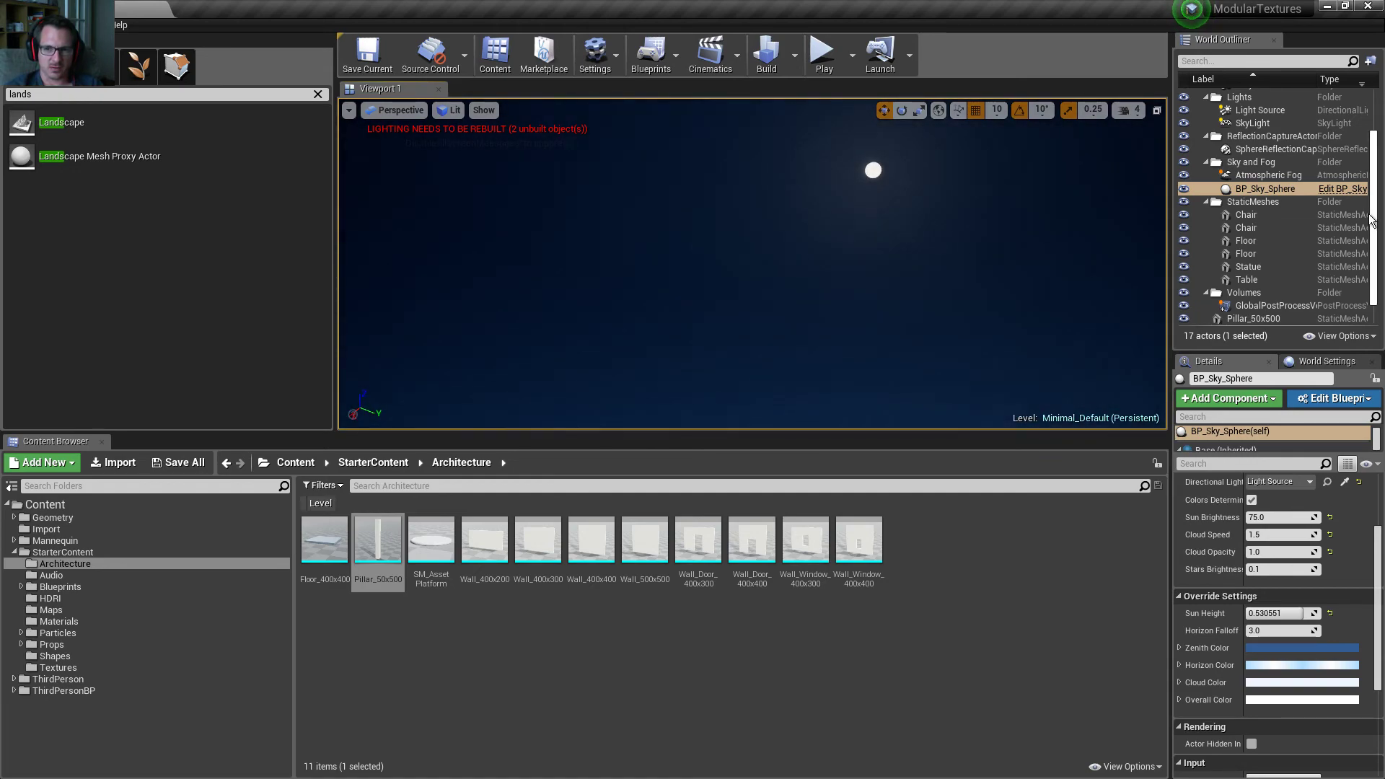
# - Hide the Atmospheric Fog actor and examine how the sky looks without it
pyautogui.doubleClick(1287, 175)
pyautogui.moveTo(752, 264); pyautogui.dragTo(903, 236, button='right')
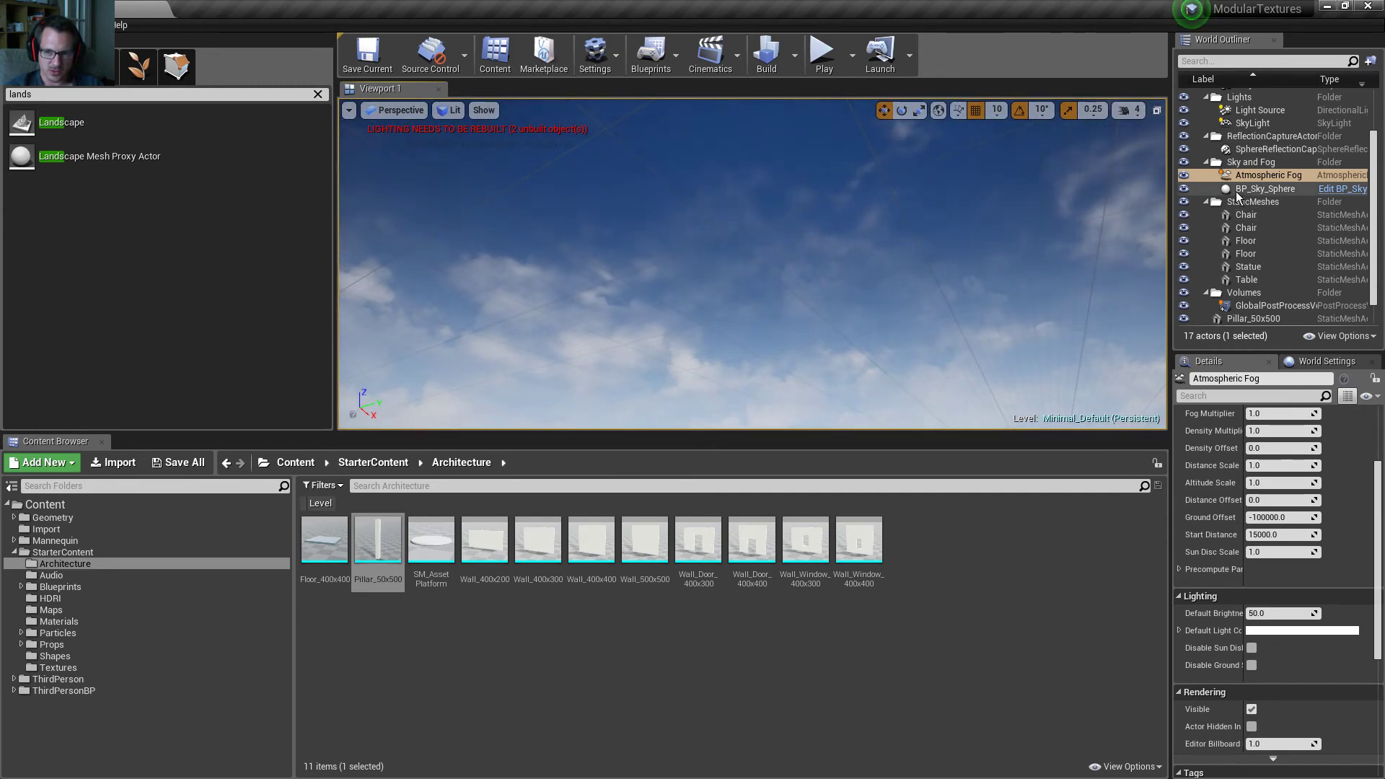
pyautogui.click(1184, 174)
pyautogui.moveTo(940, 212); pyautogui.dragTo(1111, 253, button='right')
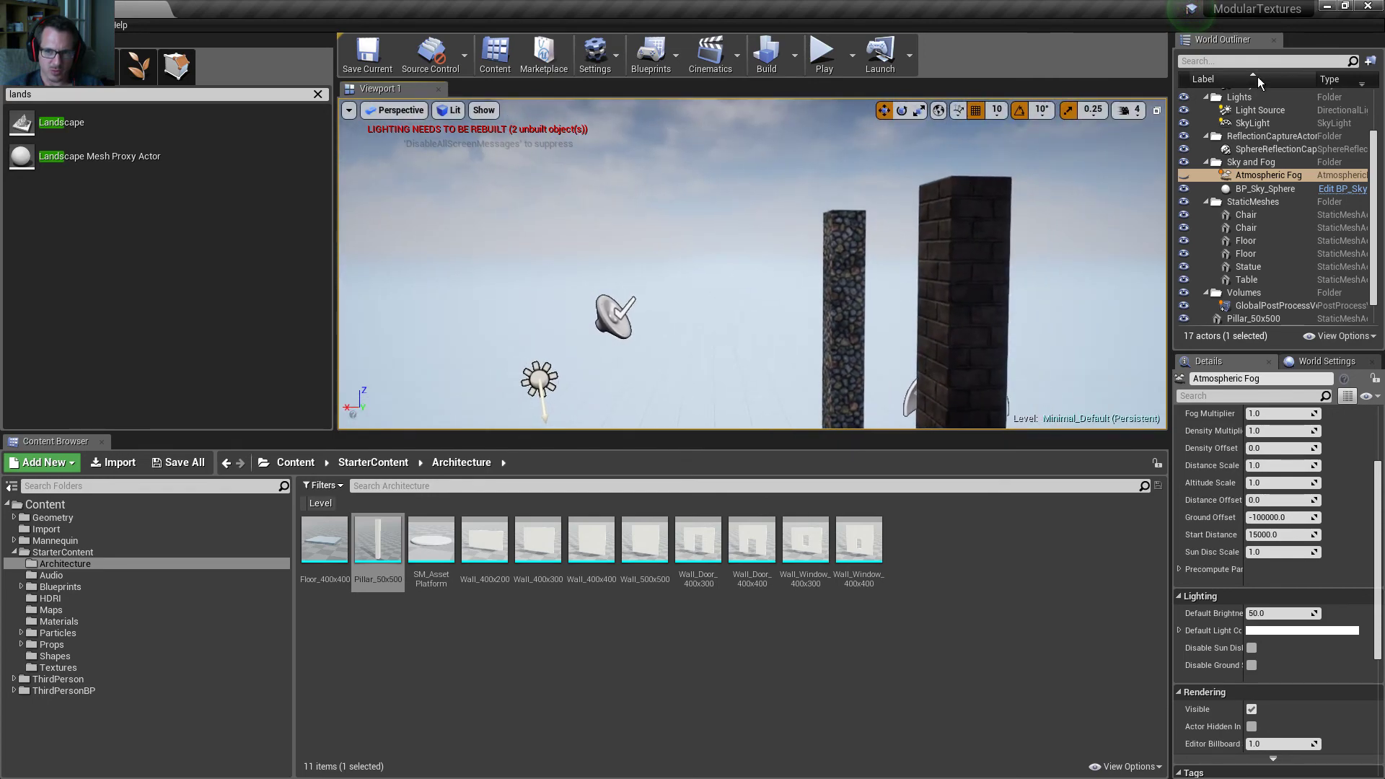
pyautogui.click(1182, 175)
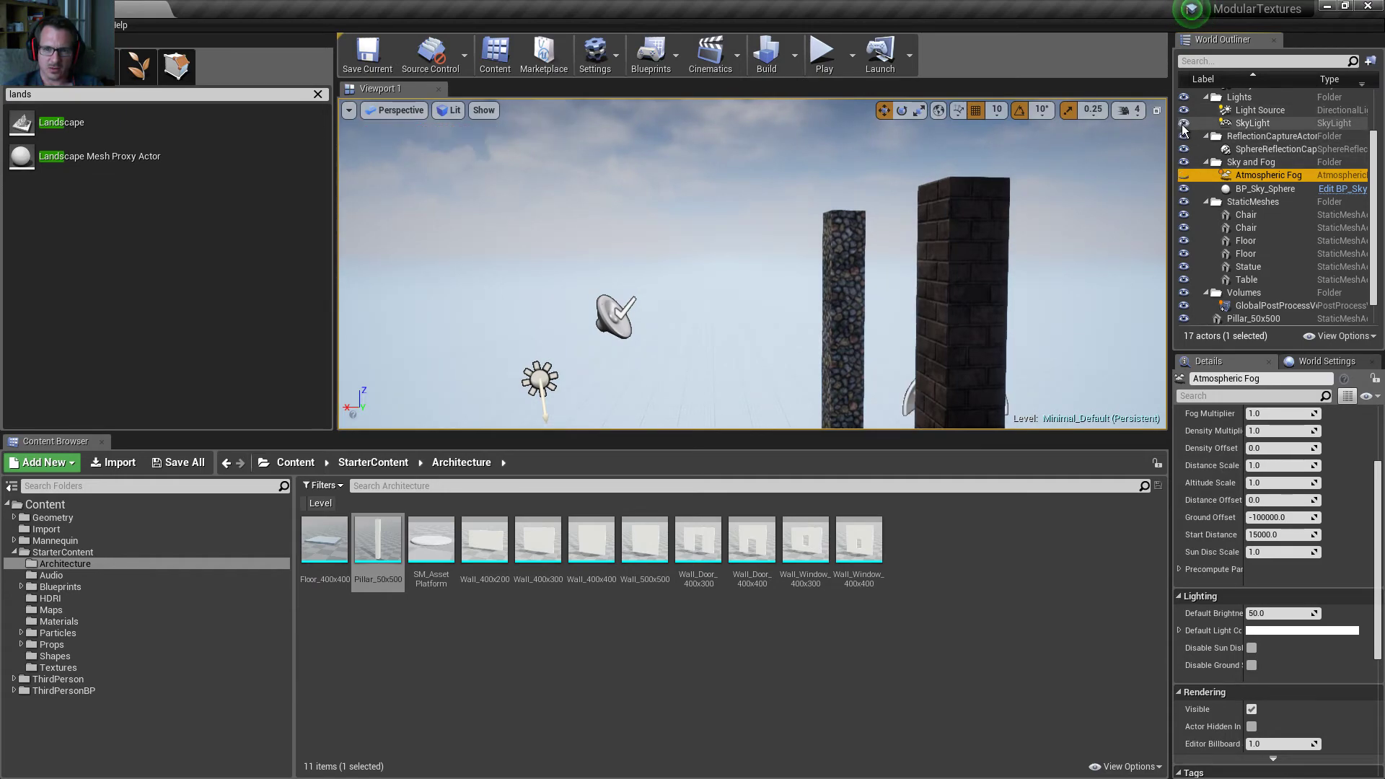
# - Hide the Light Source and SkyLight to examine the scene without lighting, and show both lights again
pyautogui.click(1181, 110)
pyautogui.moveTo(901, 252); pyautogui.dragTo(916, 331, button='right')
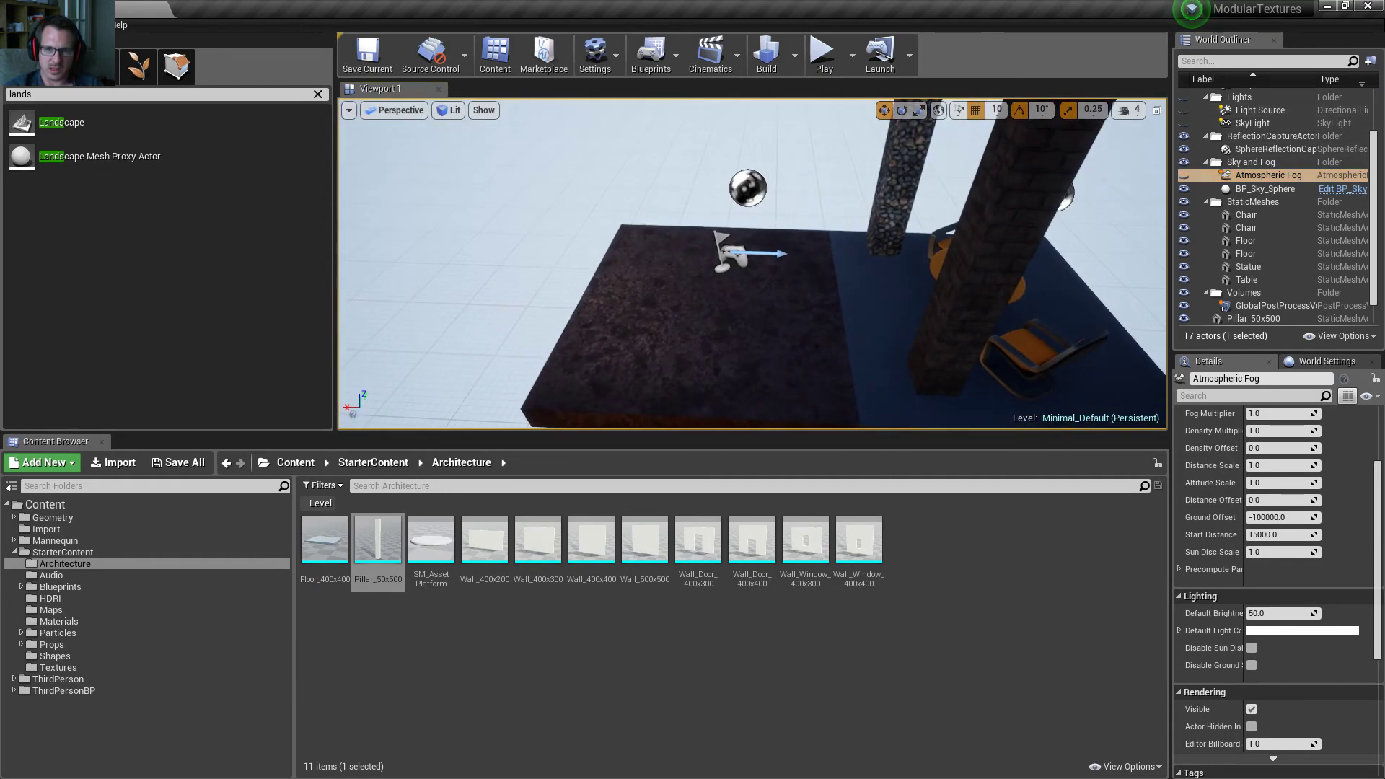
pyautogui.click(1182, 123)
pyautogui.click(1183, 109)
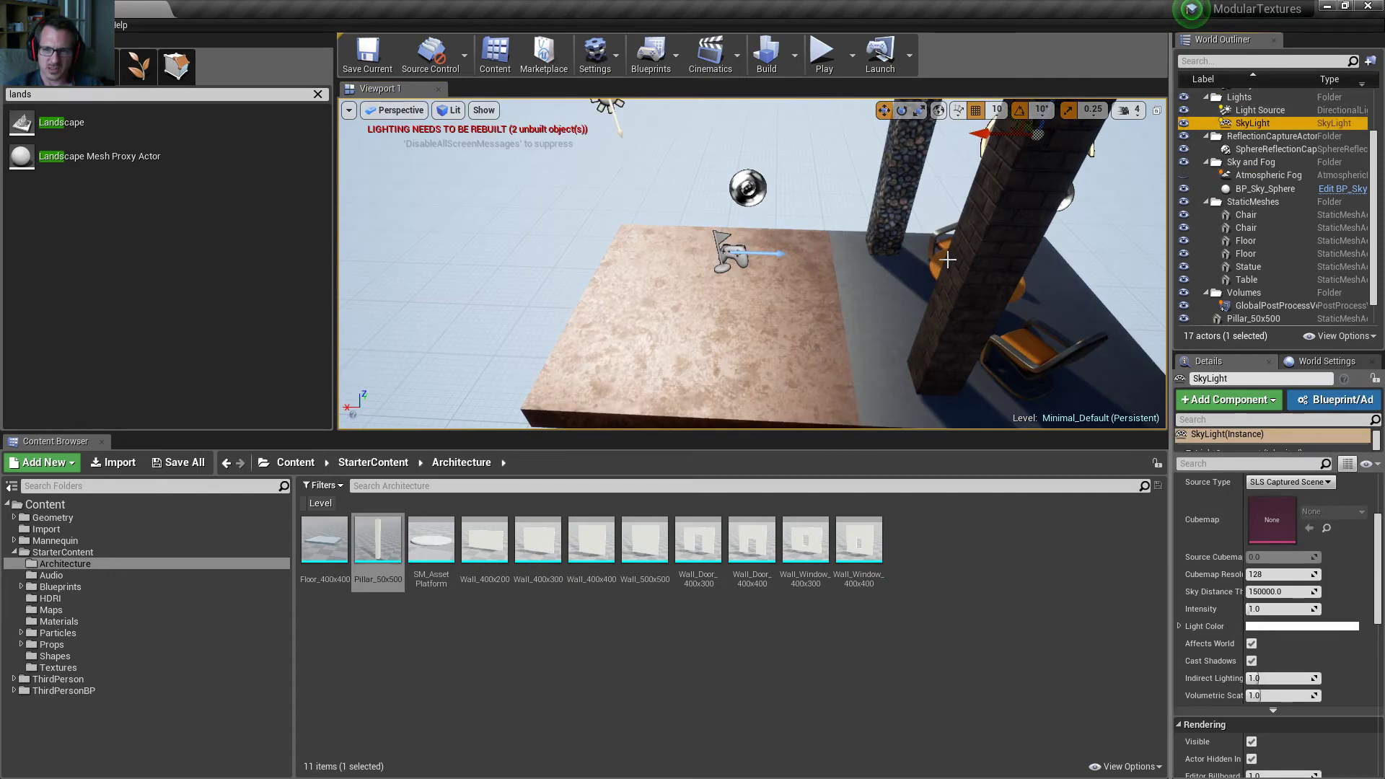
# - Open the World Settings and enter 1 for the first static lighting value of the Lightmass settings
pyautogui.scroll(-1, 1269, 256)
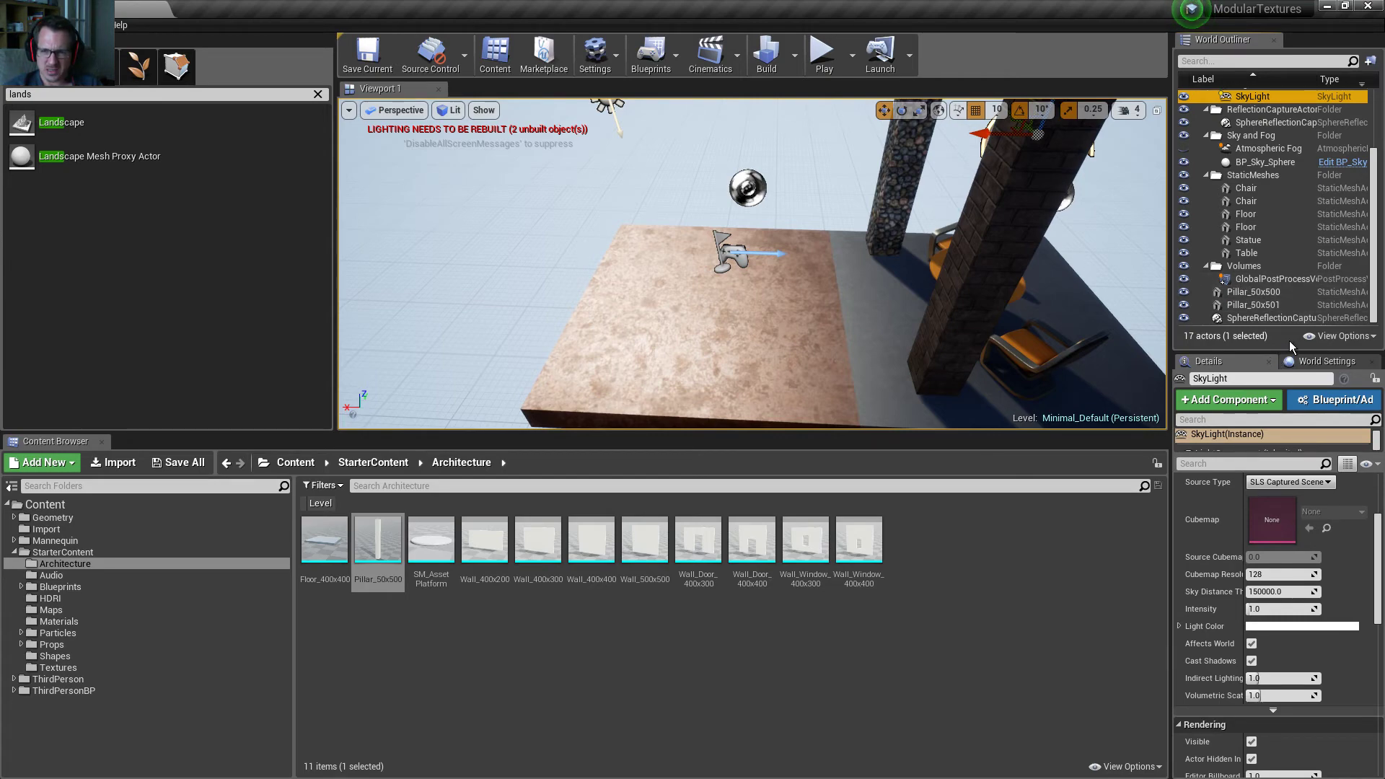
pyautogui.click(1325, 362)
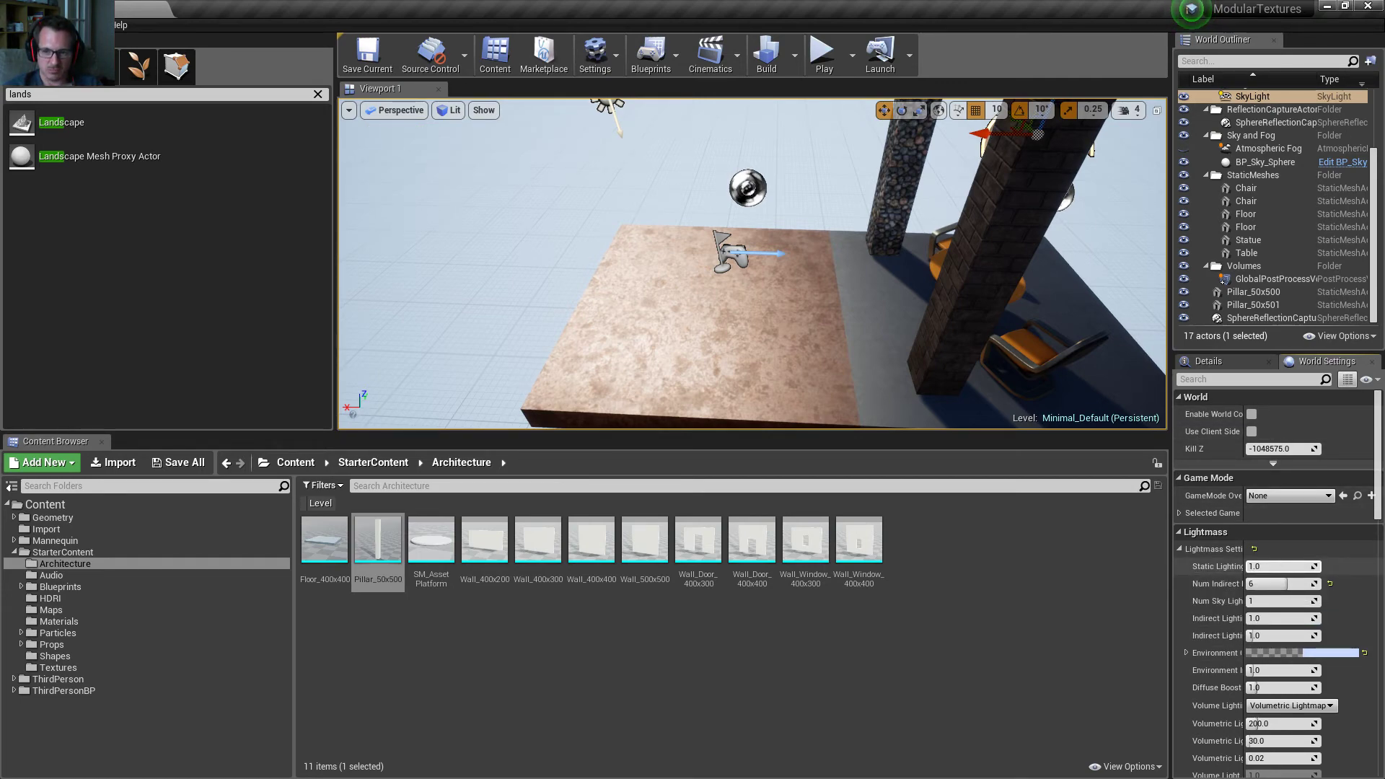
pyautogui.moveTo(1275, 567); pyautogui.dragTo(1279, 567)
pyautogui.click(1277, 567)
pyautogui.write('1')
pyautogui.click(1278, 580)
# - Enable Override World Gravity in the Physics world settings and play the level to test the character's jump
pyautogui.scroll(-3, 1212, 573)
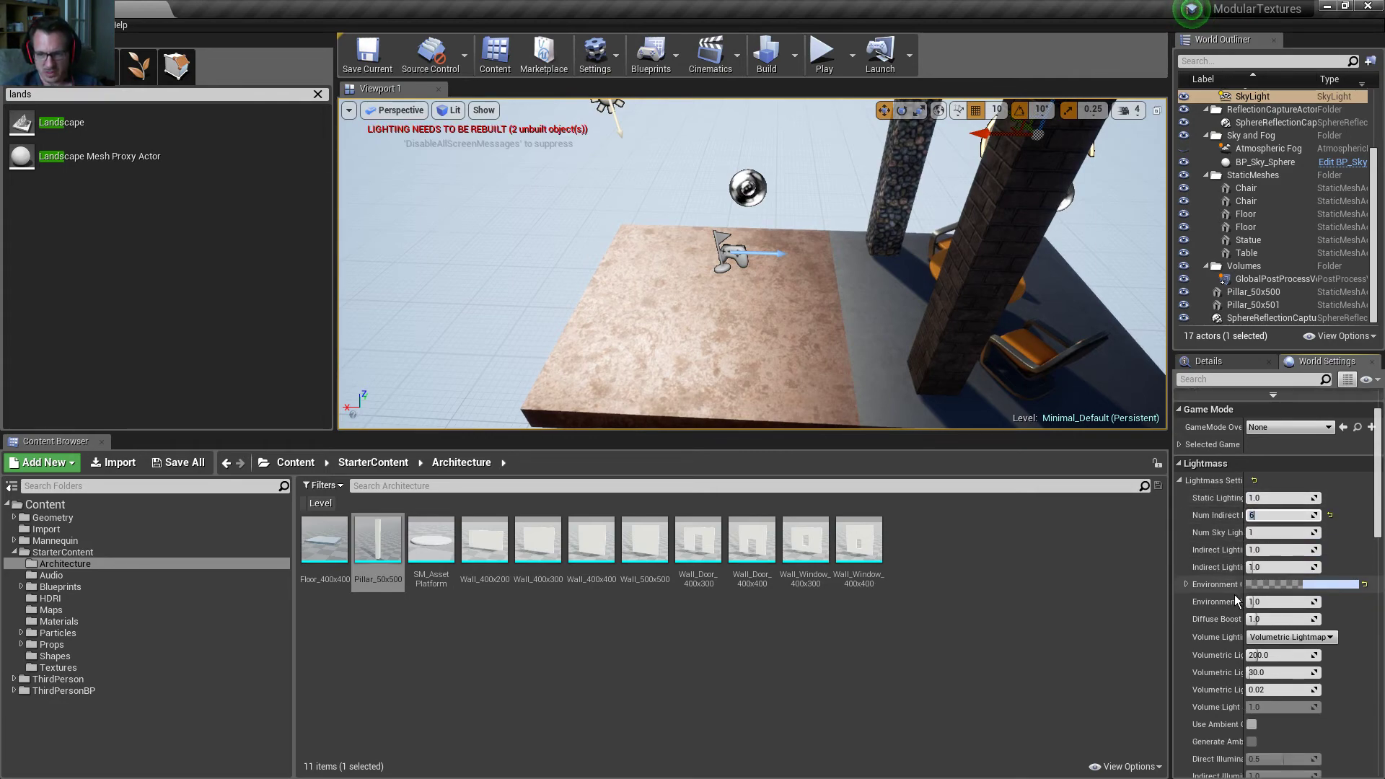
pyautogui.scroll(-15, 1227, 578)
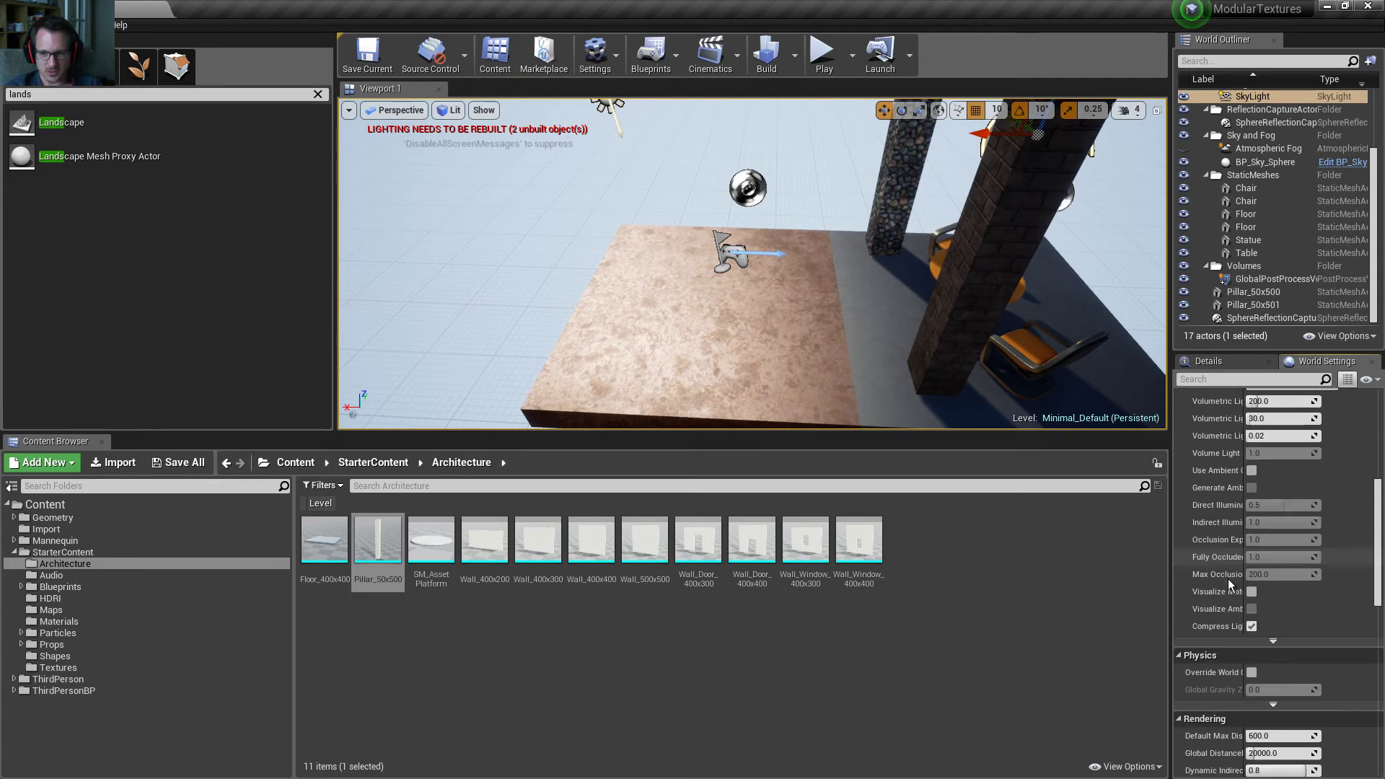
pyautogui.scroll(4, 1225, 557)
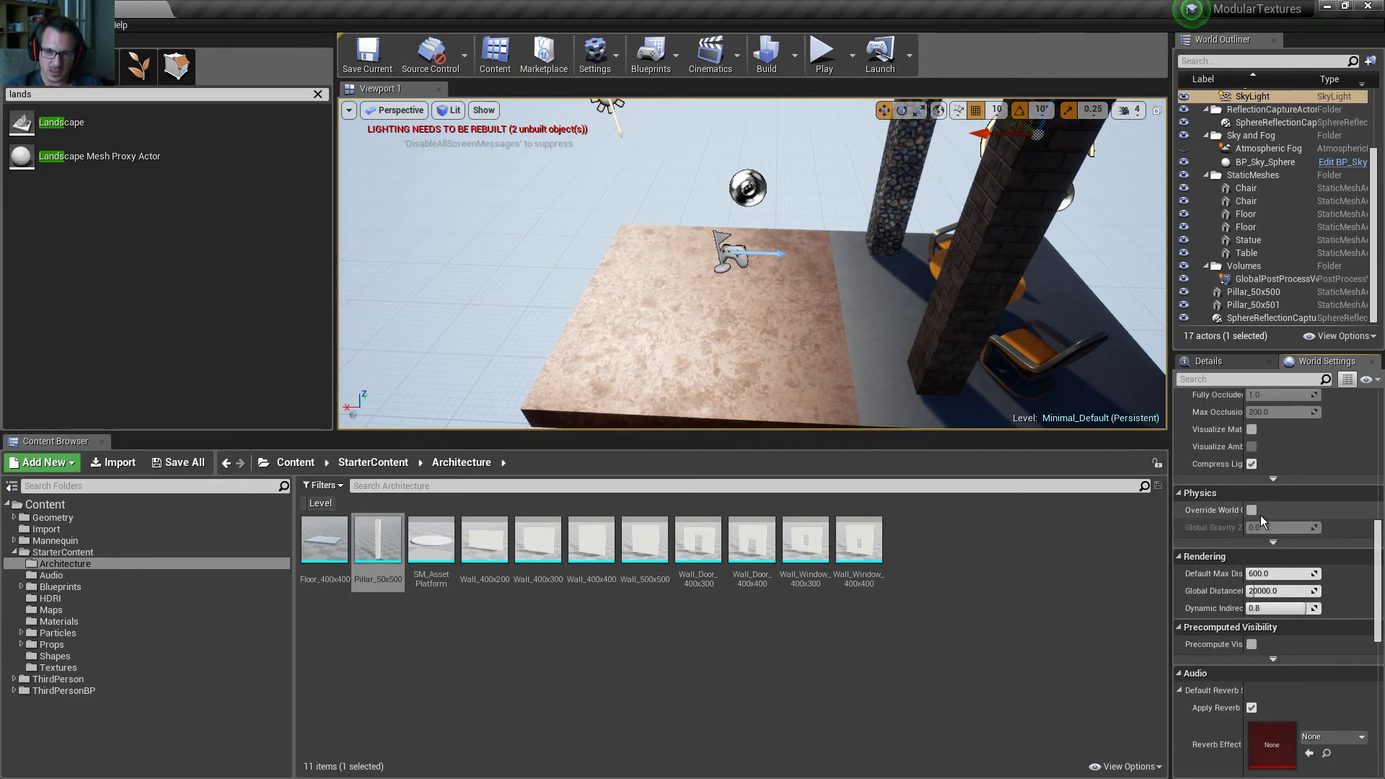
pyautogui.click(1253, 511)
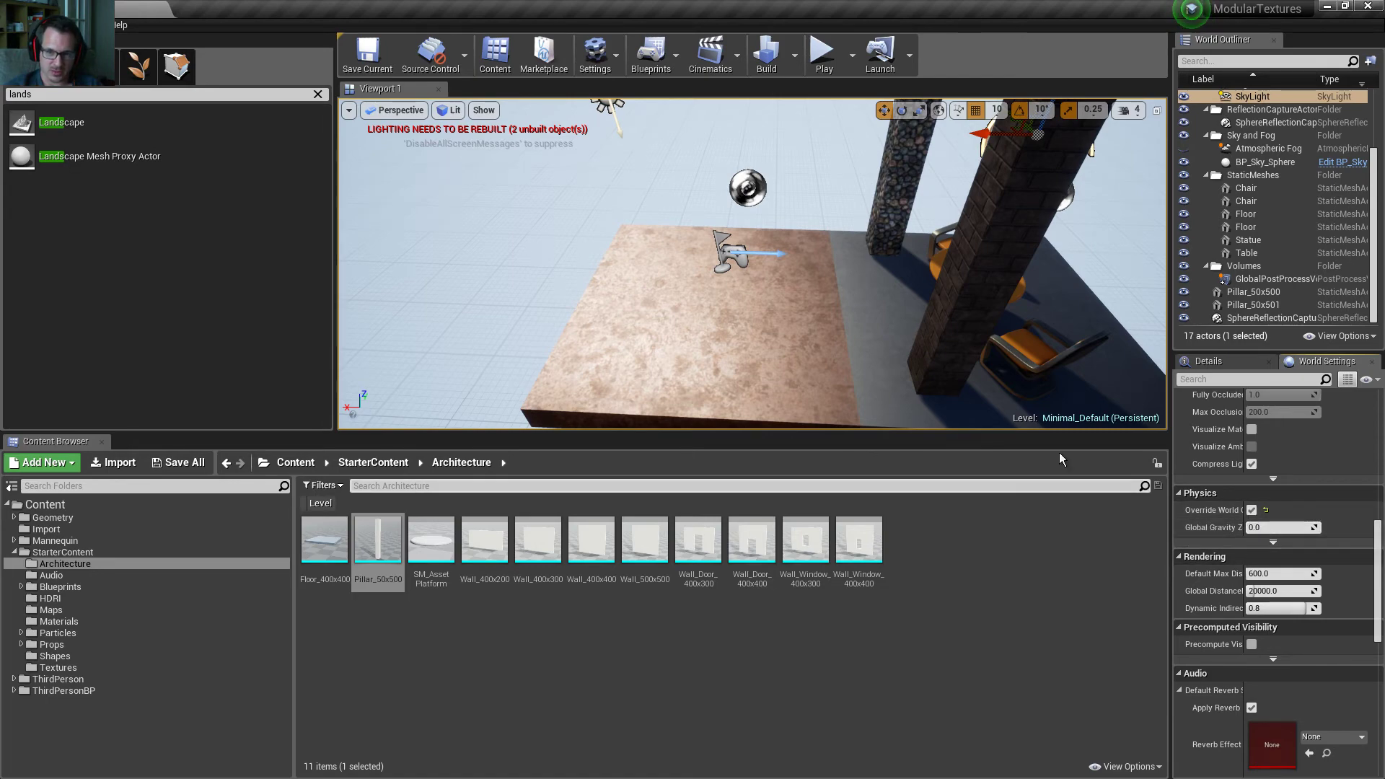
pyautogui.click(822, 54)
pyautogui.click(813, 101)
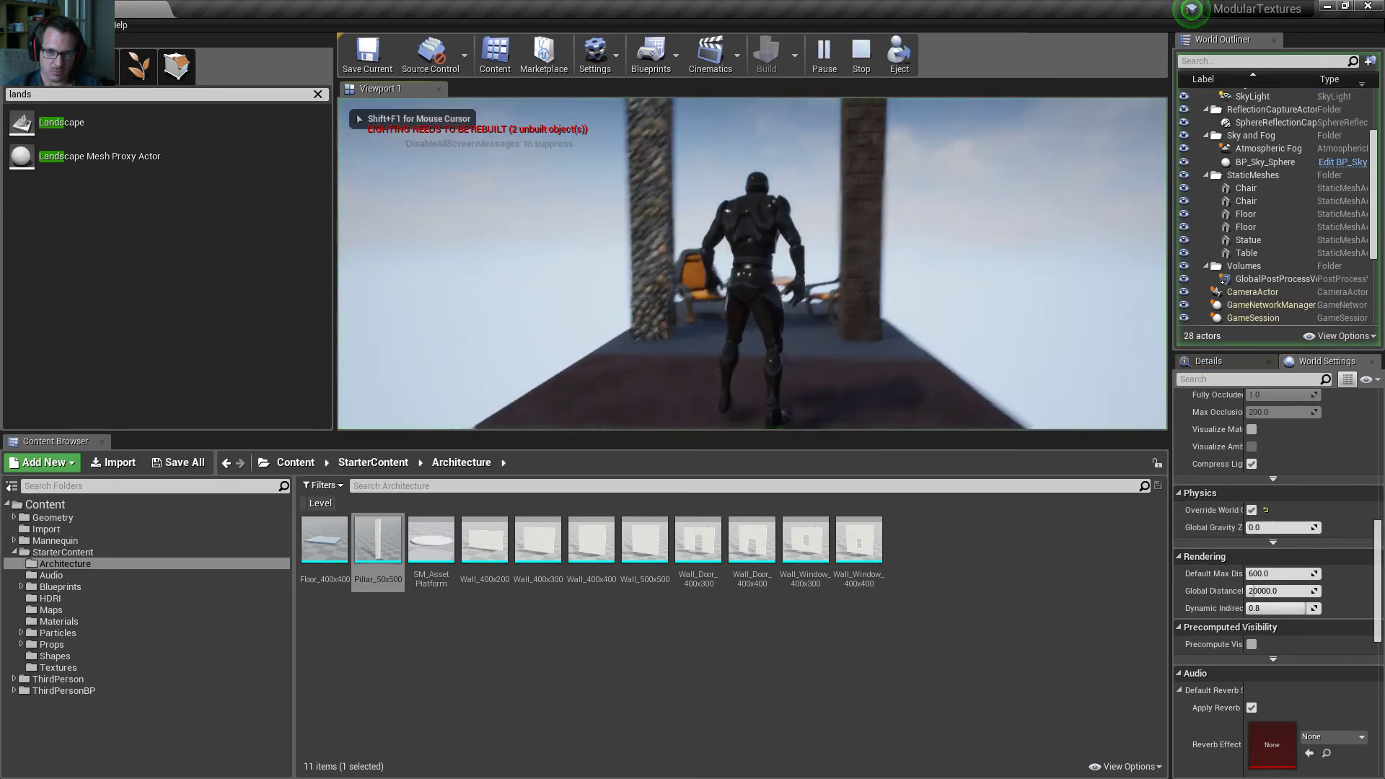
pyautogui.press('space')
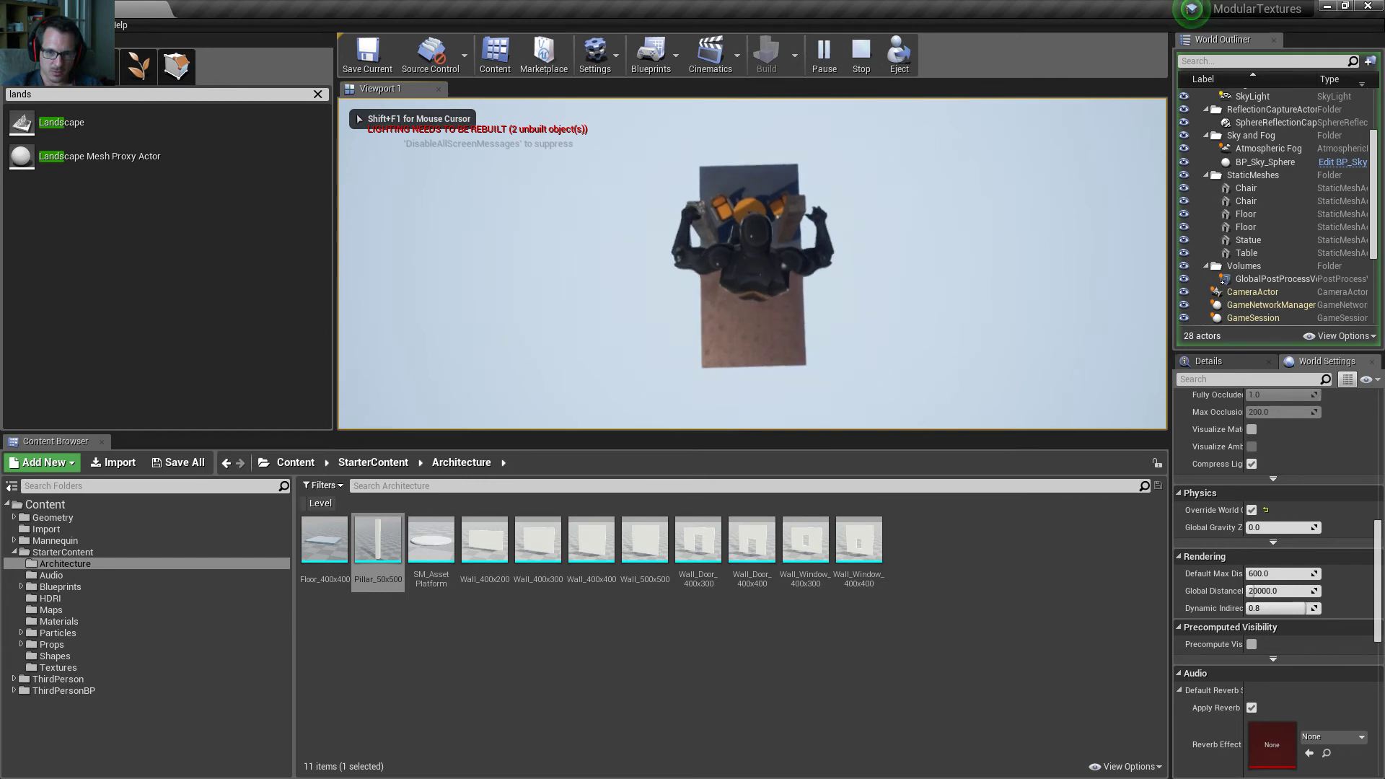
pyautogui.press('Escape')
# - Disable Override World Gravity in the Physics world settings
pyautogui.press('w')
pyautogui.moveTo(752, 264); pyautogui.dragTo(763, 215, button='right')
pyautogui.click(1251, 510)
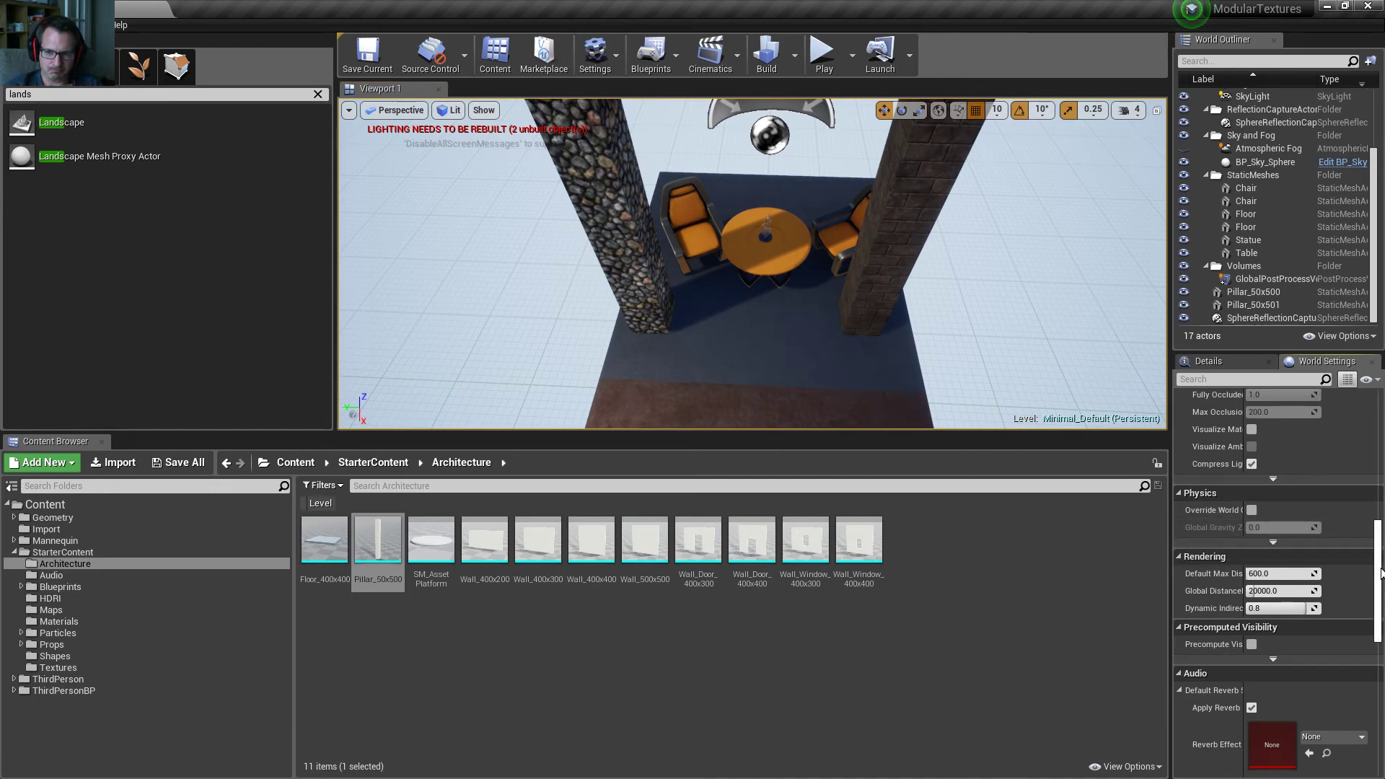
# - Expand the Selected GameMode settings and set the GameMode Override to ThirdPersonGameMode
pyautogui.scroll(10, 1345, 612)
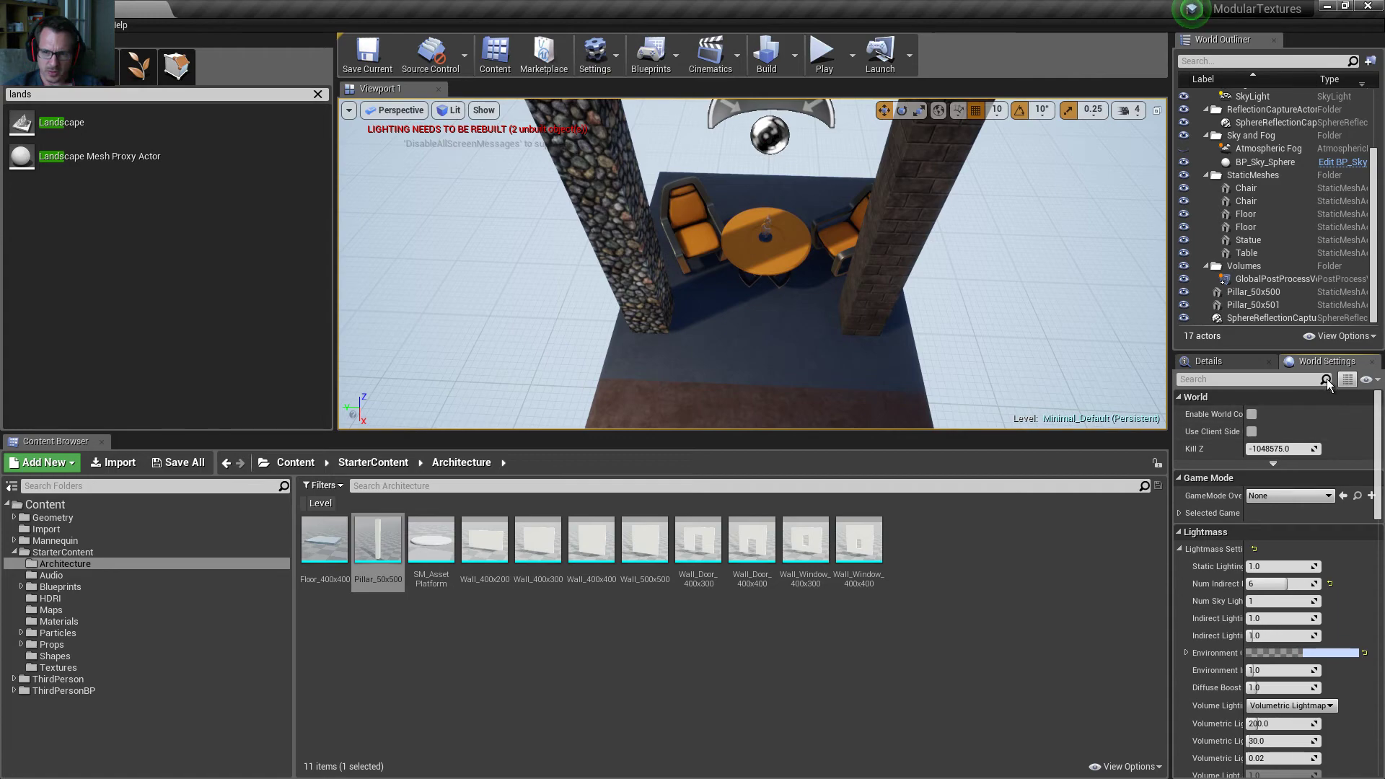
pyautogui.click(1208, 367)
pyautogui.click(1327, 362)
pyautogui.click(1227, 362)
pyautogui.click(1350, 365)
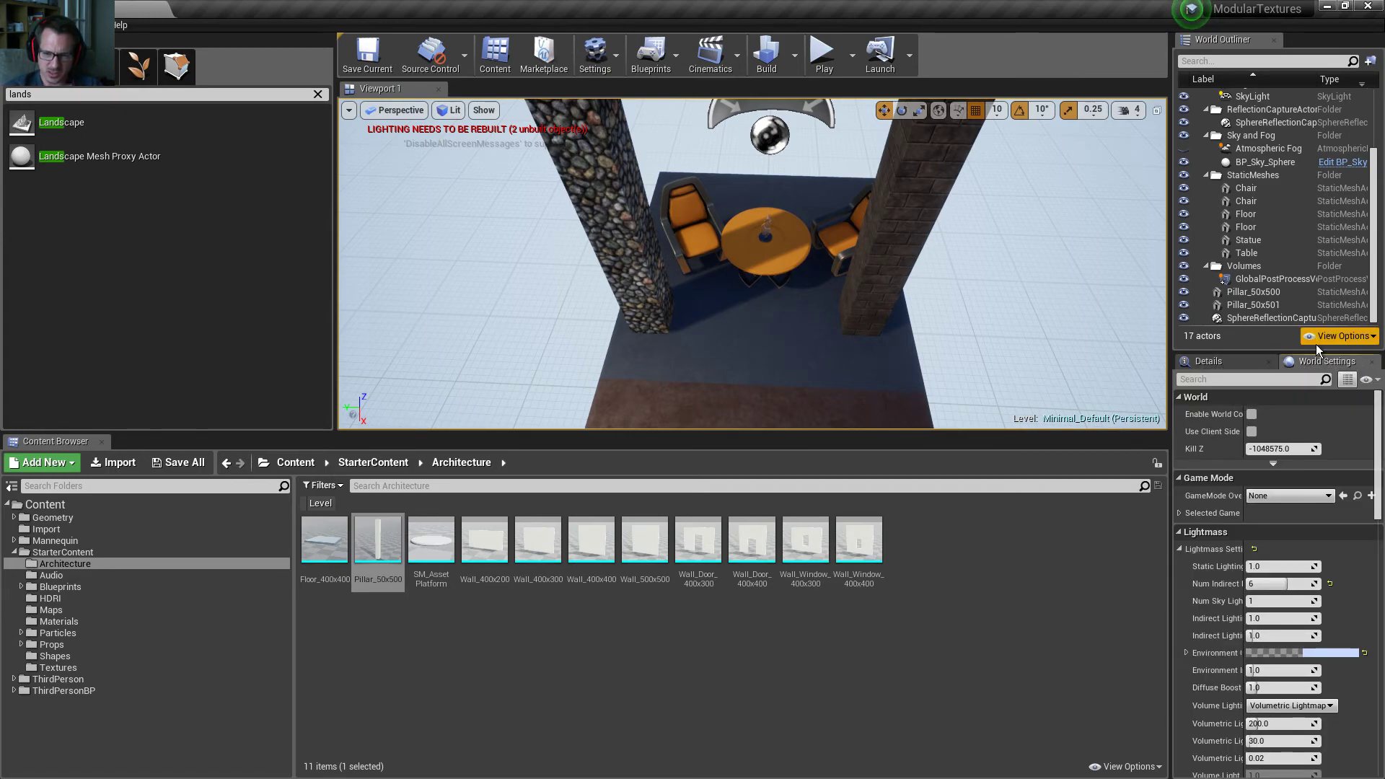
pyautogui.click(1178, 512)
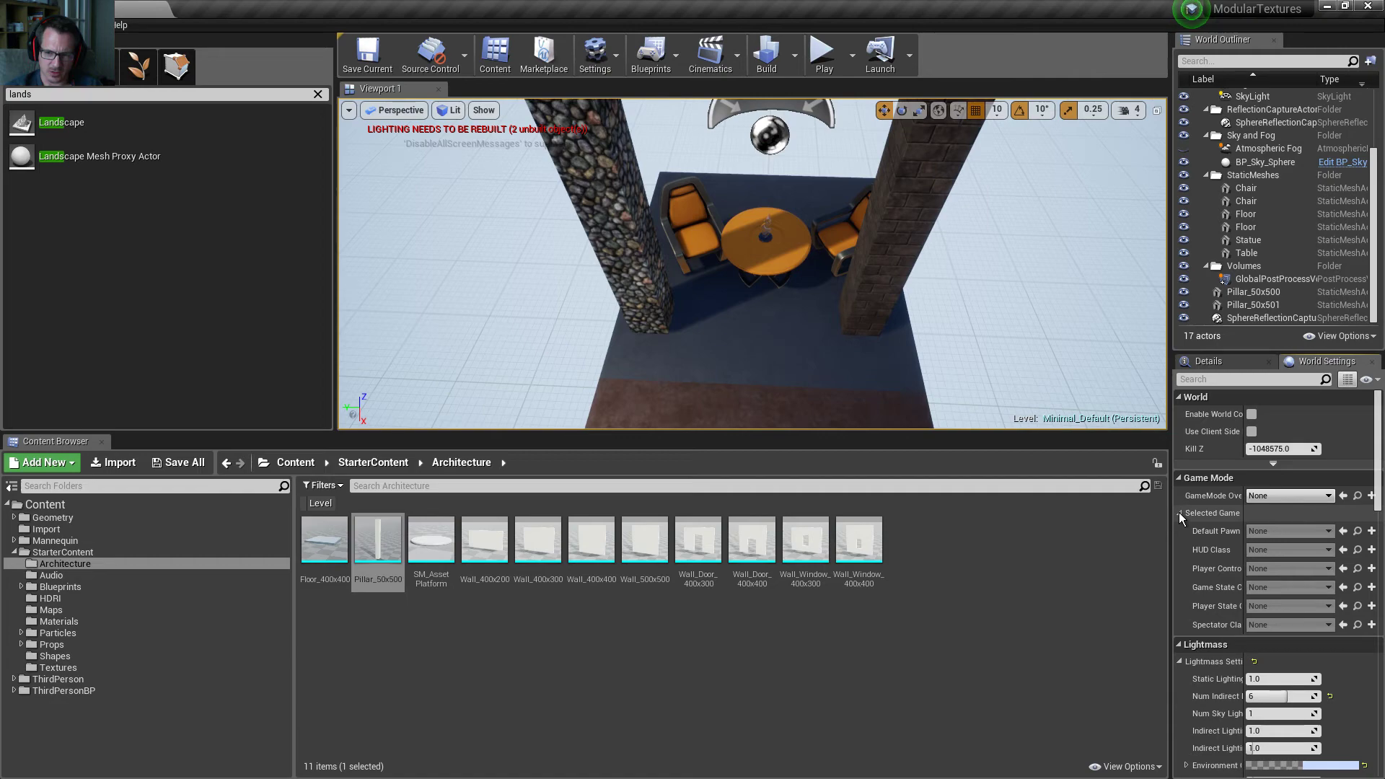
pyautogui.click(1313, 496)
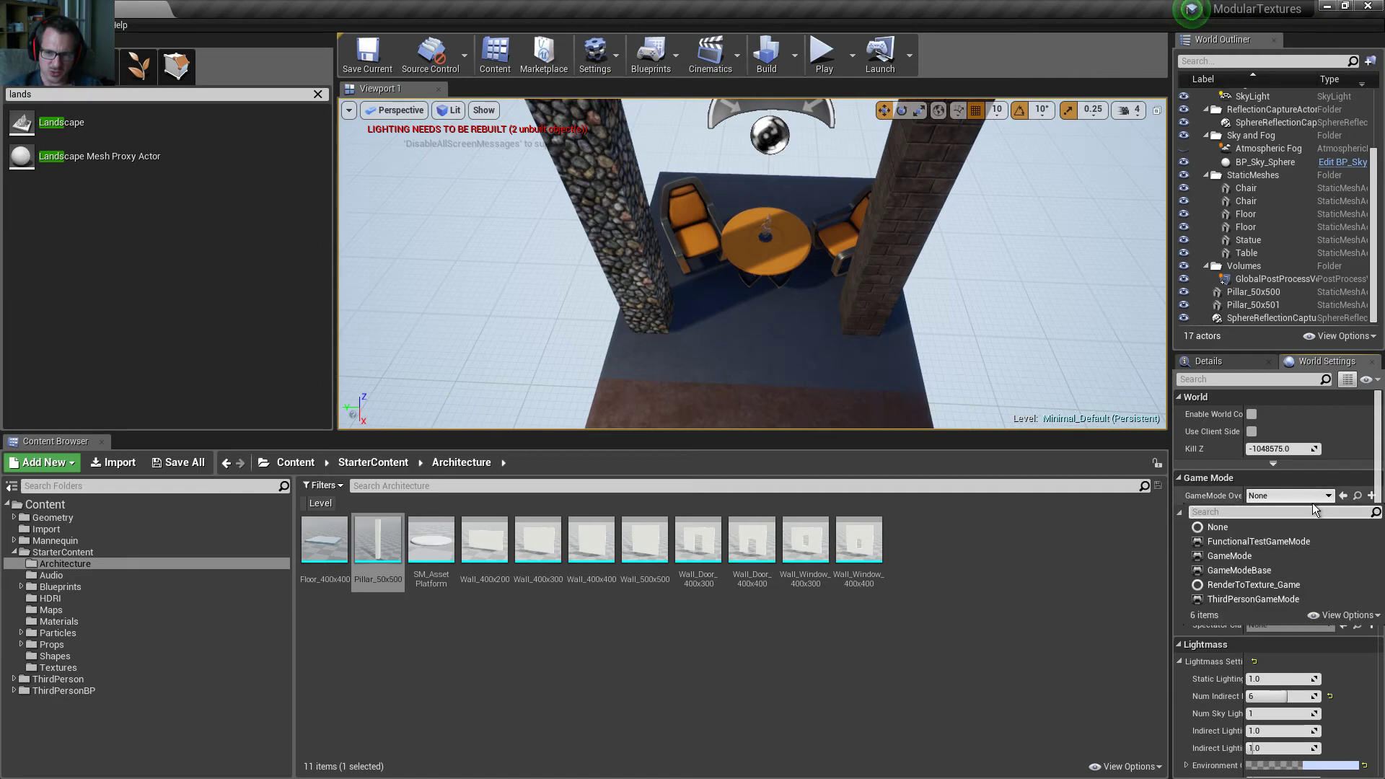
pyautogui.click(1278, 600)
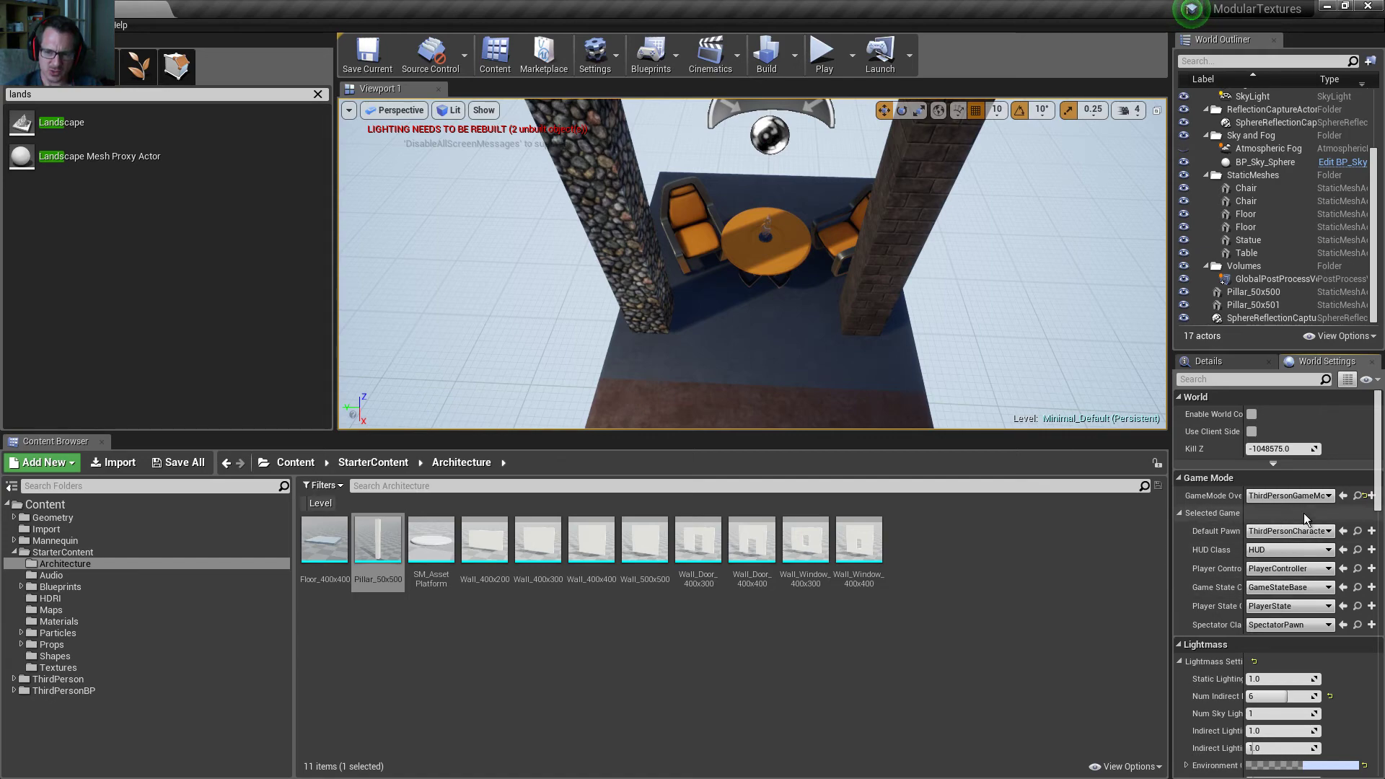
# - Examine the available Default Pawn classes for the selected game mode without changing the choice
pyautogui.click(1300, 531)
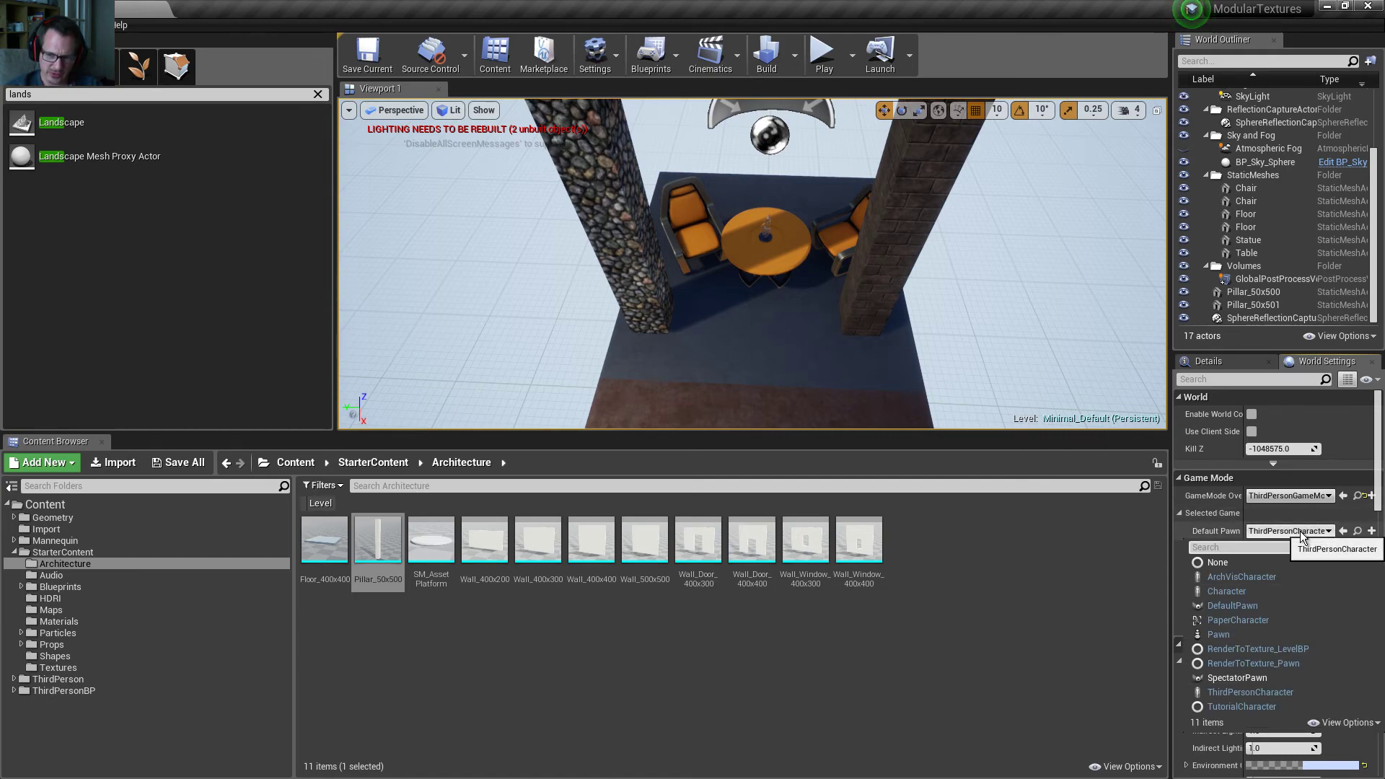
pyautogui.click(1301, 530)
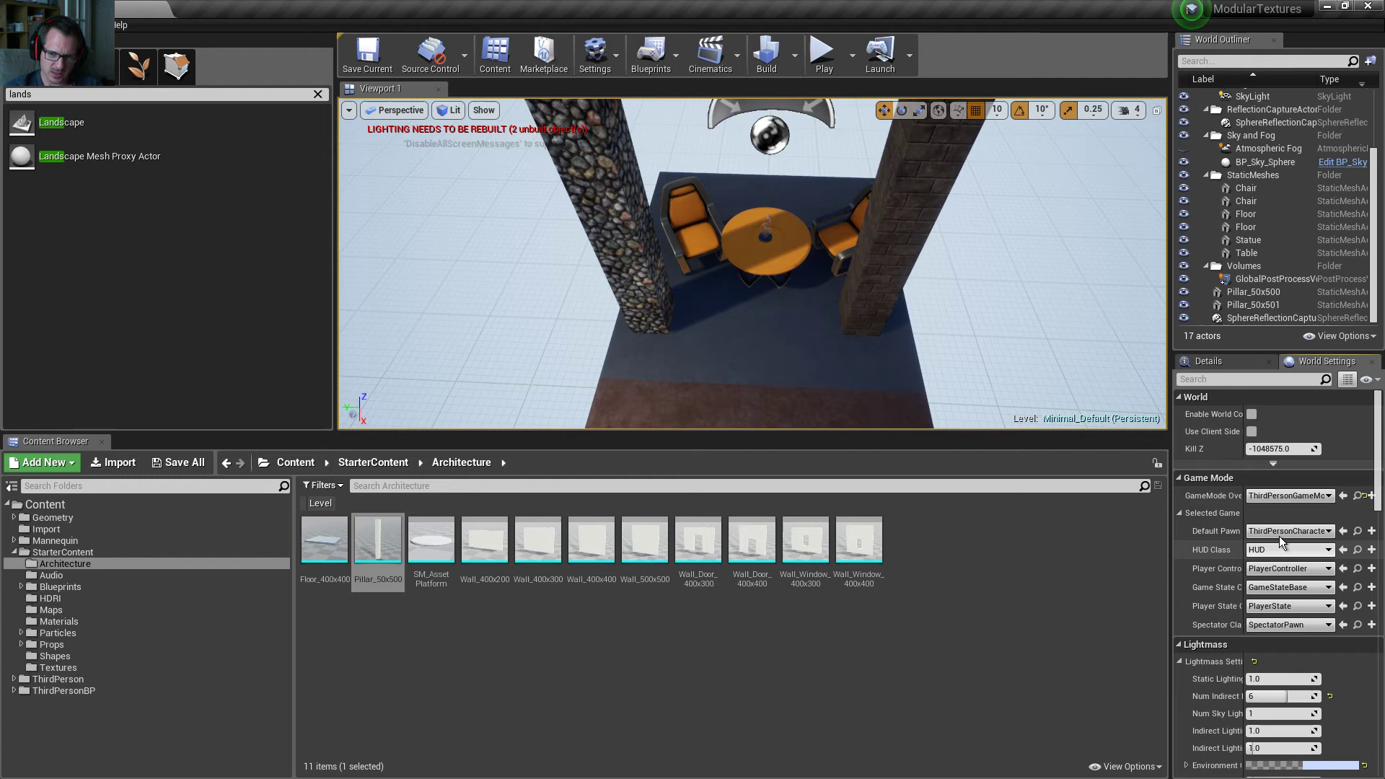
pyautogui.click(1314, 534)
pyautogui.click(1314, 534)
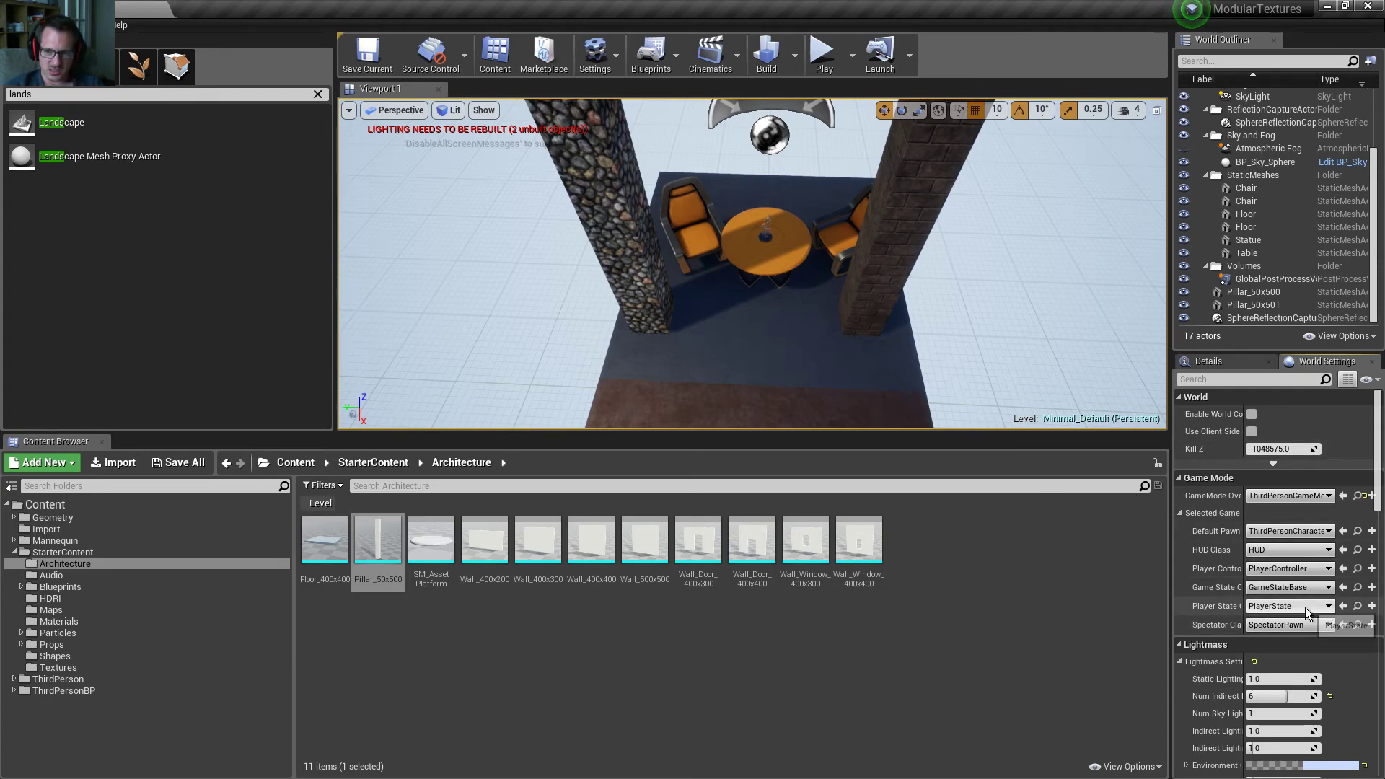
# - Locate the ThirdPersonGameMode and ThirdPersonCharacter assets in the project content and inspect the character blueprint's information
pyautogui.click(1357, 497)
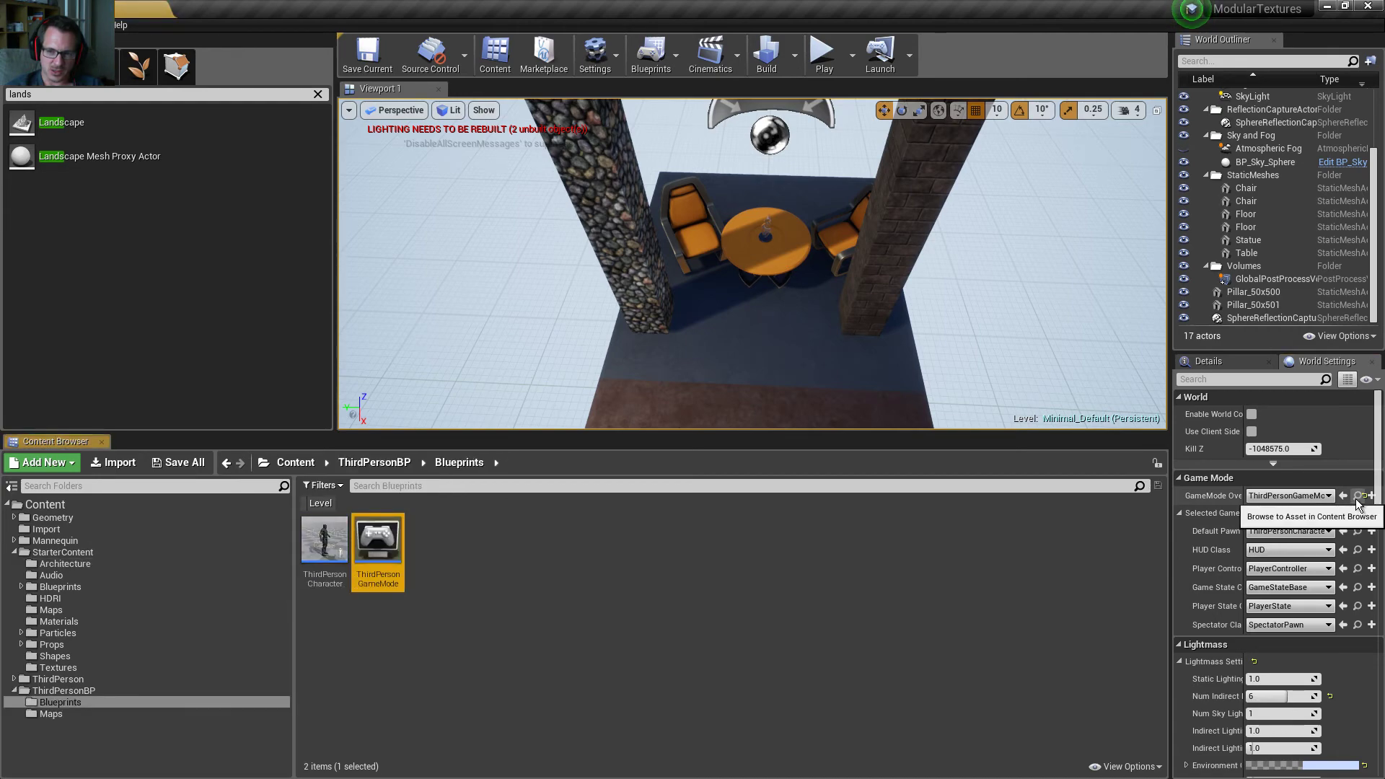
pyautogui.click(1356, 531)
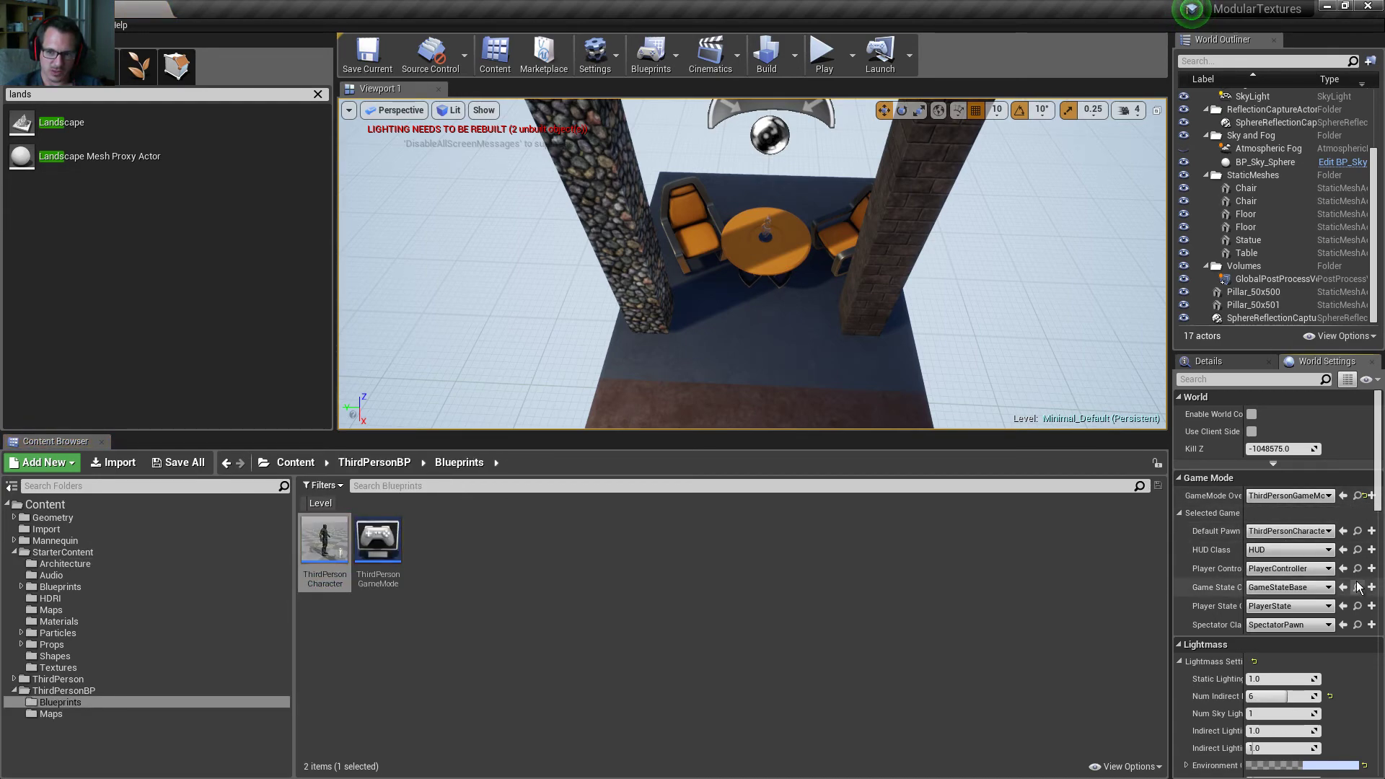
pyautogui.click(1357, 531)
pyautogui.moveTo(326, 564)
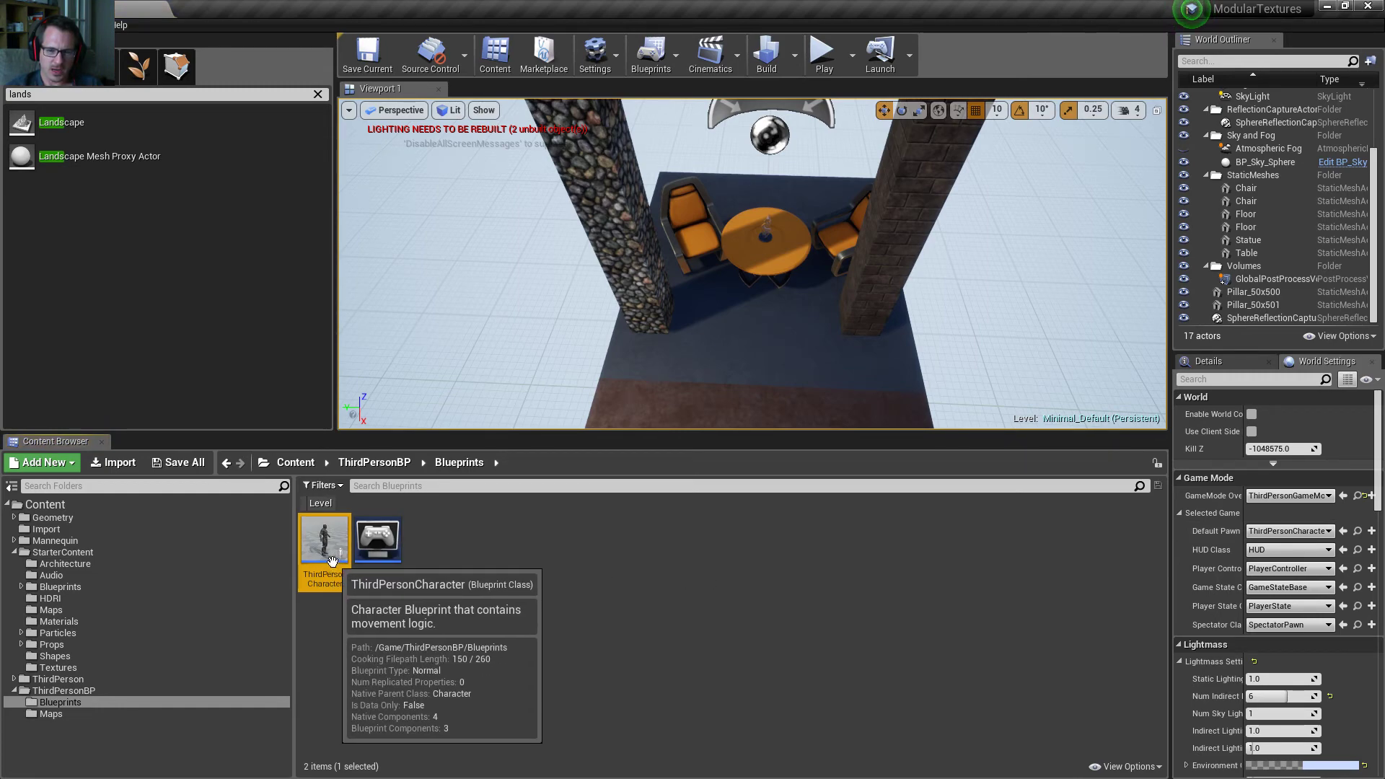
pyautogui.moveTo(332, 561)
pyautogui.mouseDown()
pyautogui.moveTo(742, 350)
pyautogui.moveTo(311, 556)
pyautogui.moveTo(757, 317)
pyautogui.moveTo(862, 184)
pyautogui.moveTo(855, 206)
pyautogui.moveTo(751, 292)
pyautogui.moveTo(433, 501)
pyautogui.moveTo(324, 548)
pyautogui.mouseUp()
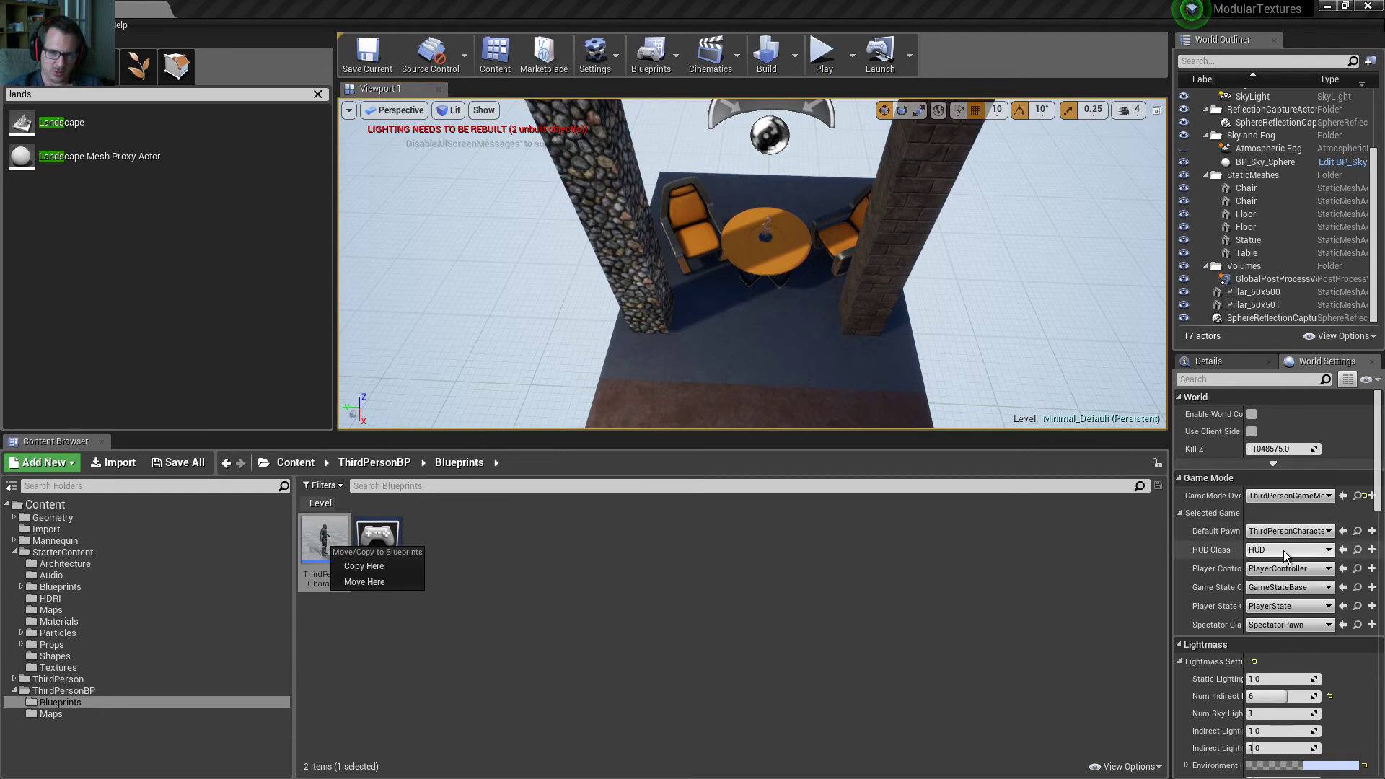
# - Select the Player Start actor on the floor and search the placeable actors for "player"
pyautogui.moveTo(866, 289); pyautogui.dragTo(1024, 346, button='right')
pyautogui.moveTo(865, 390); pyautogui.dragTo(724, 326, button='right')
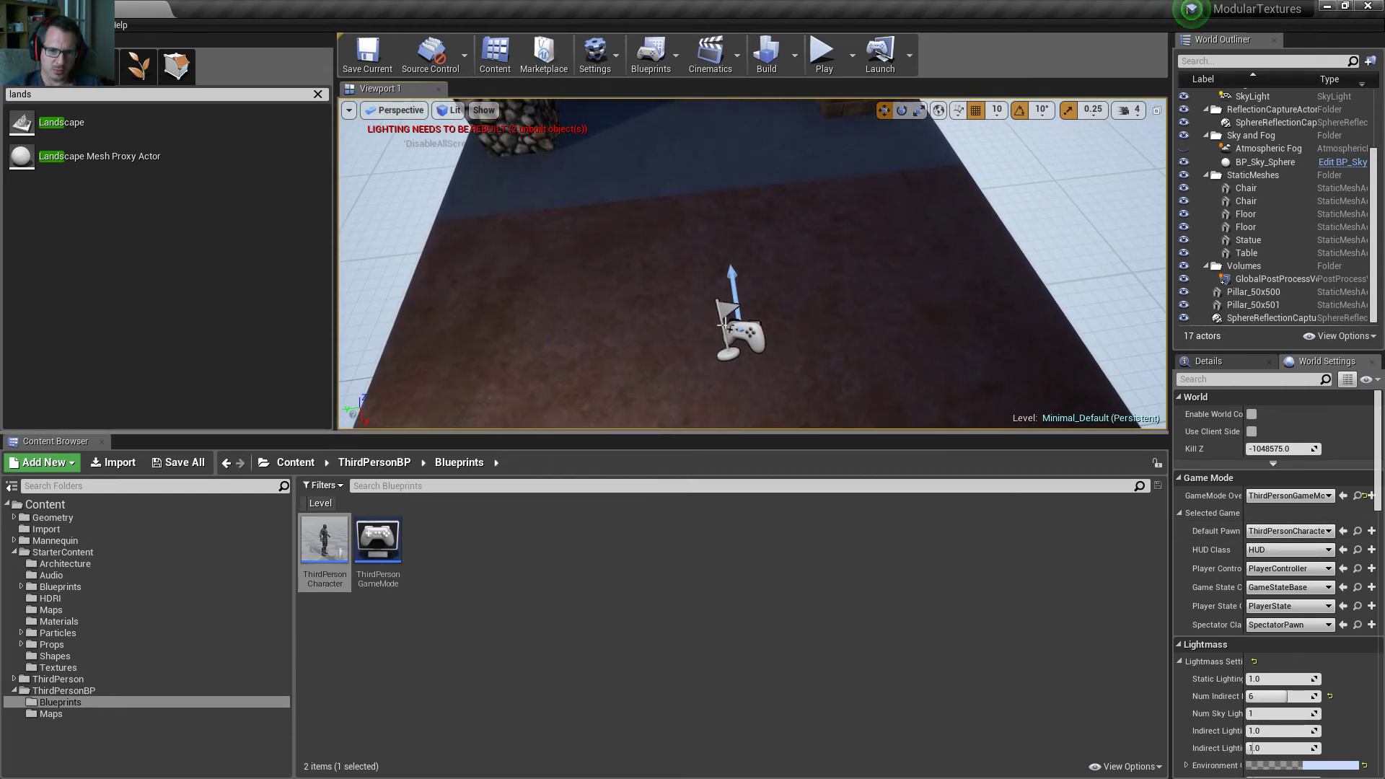
pyautogui.click(729, 323)
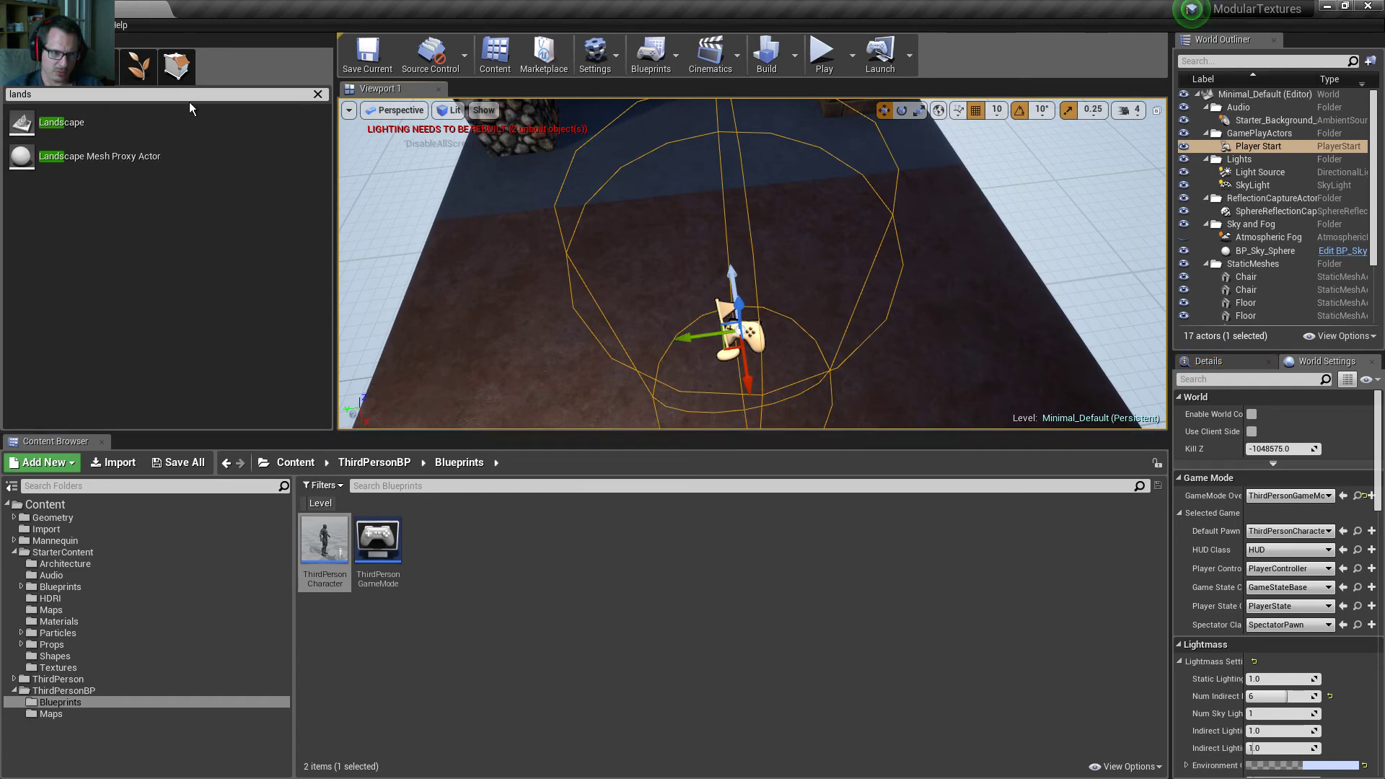
pyautogui.click(316, 95)
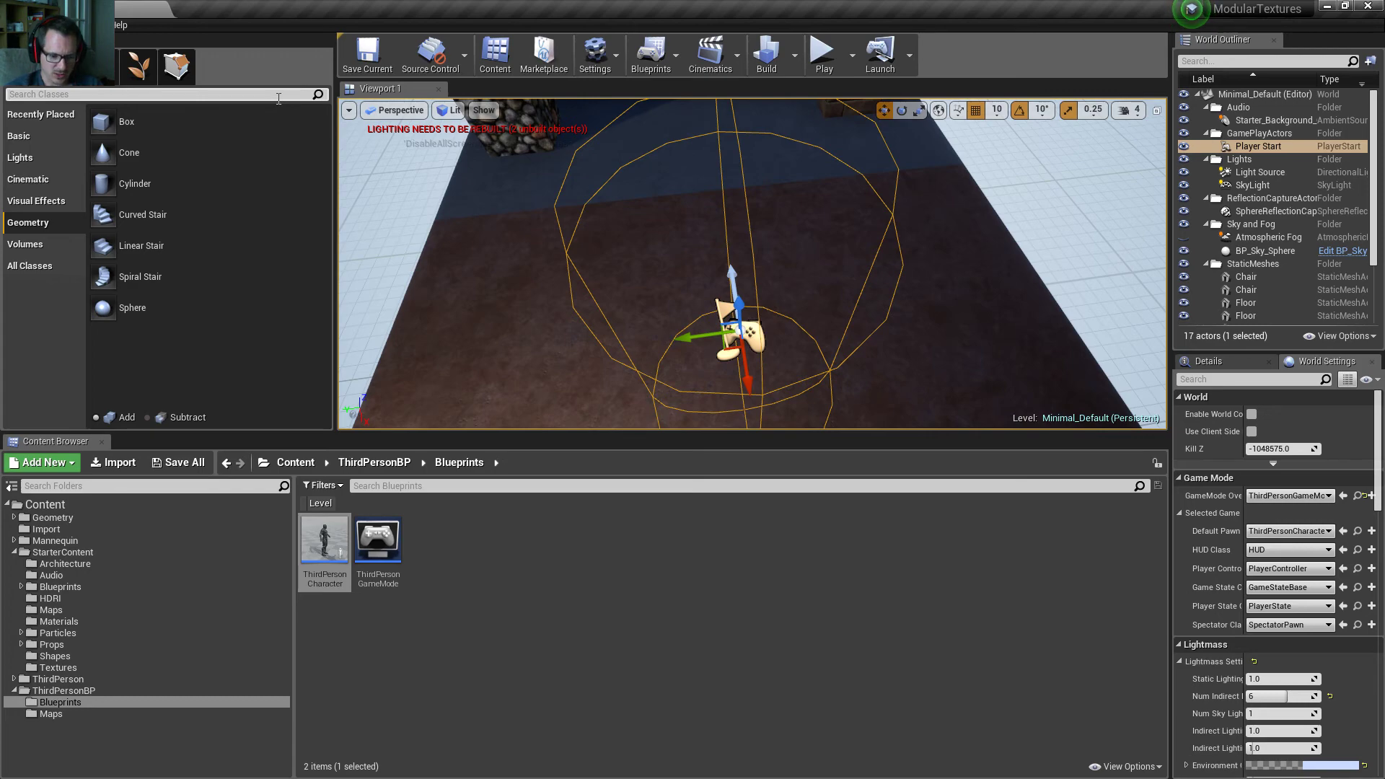
pyautogui.write('player')
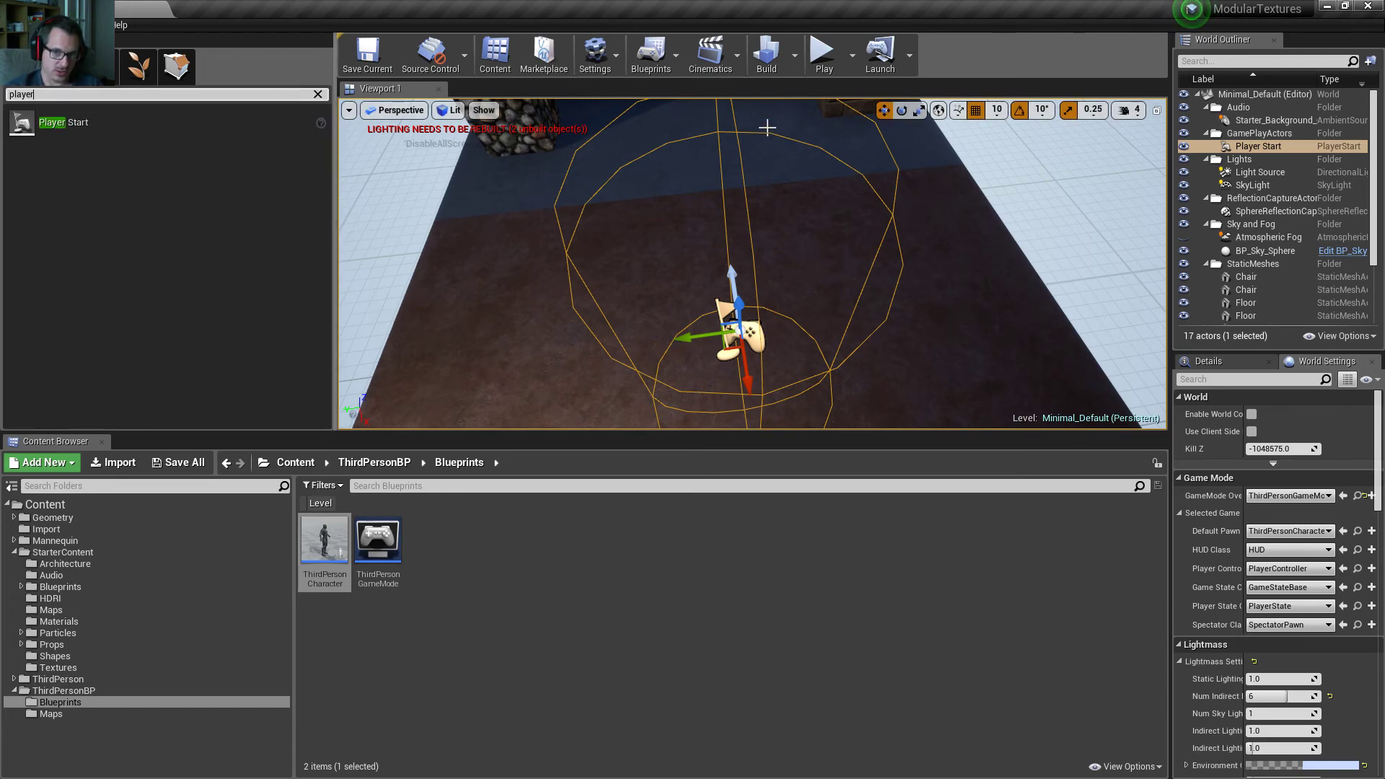
# - Play the level to check the character spawning at the Player Start, and stop the session
pyautogui.click(827, 69)
pyautogui.click(822, 144)
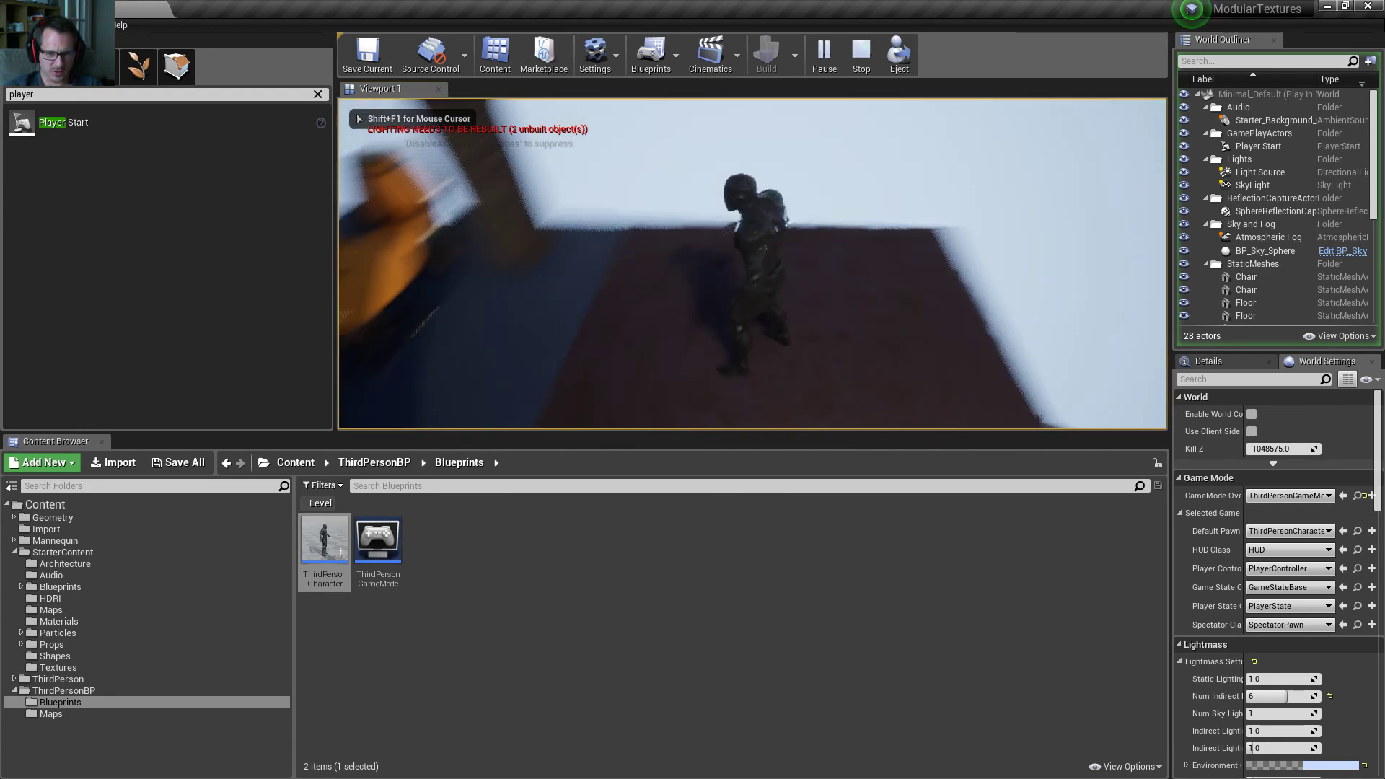
pyautogui.press('Escape')
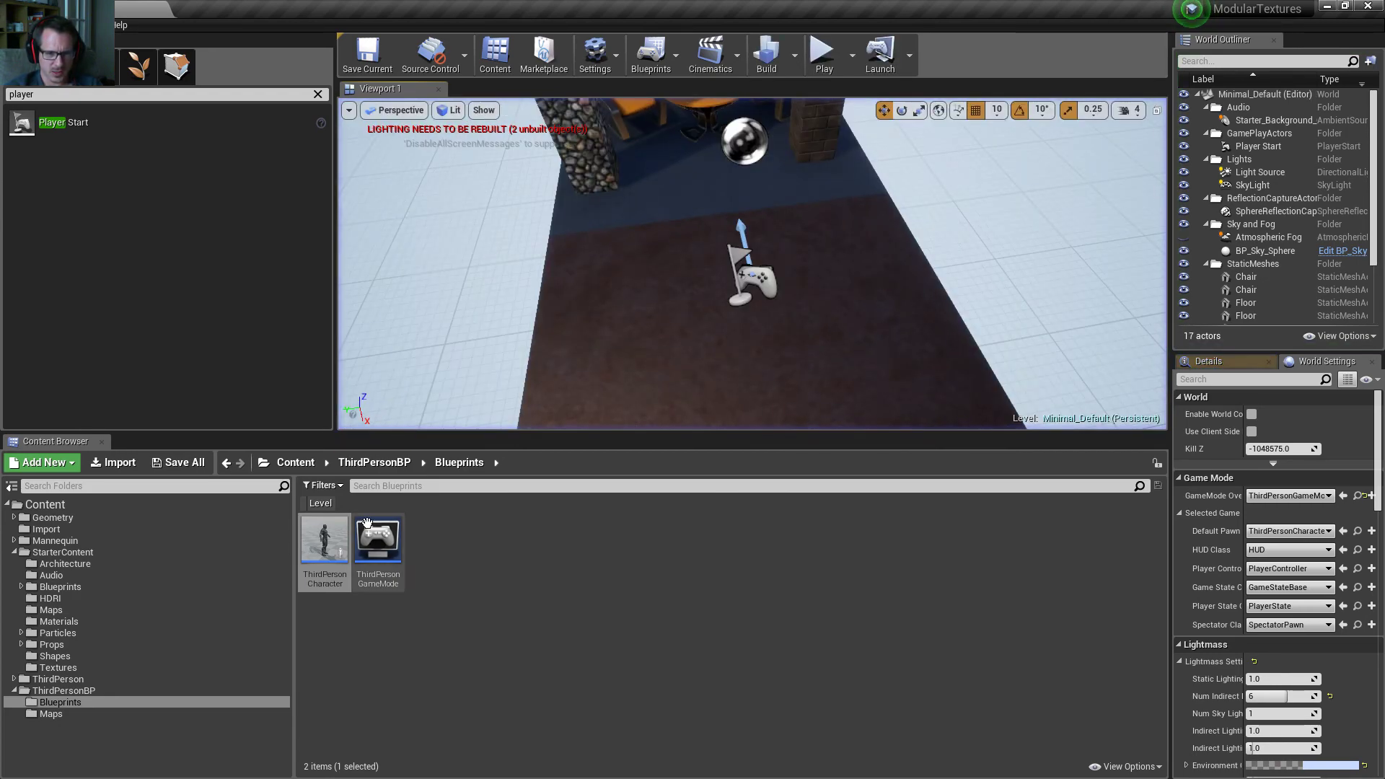
# - Open the ThirdPersonCharacter blueprint and show the character in its 3D viewport
pyautogui.doubleClick(326, 542)
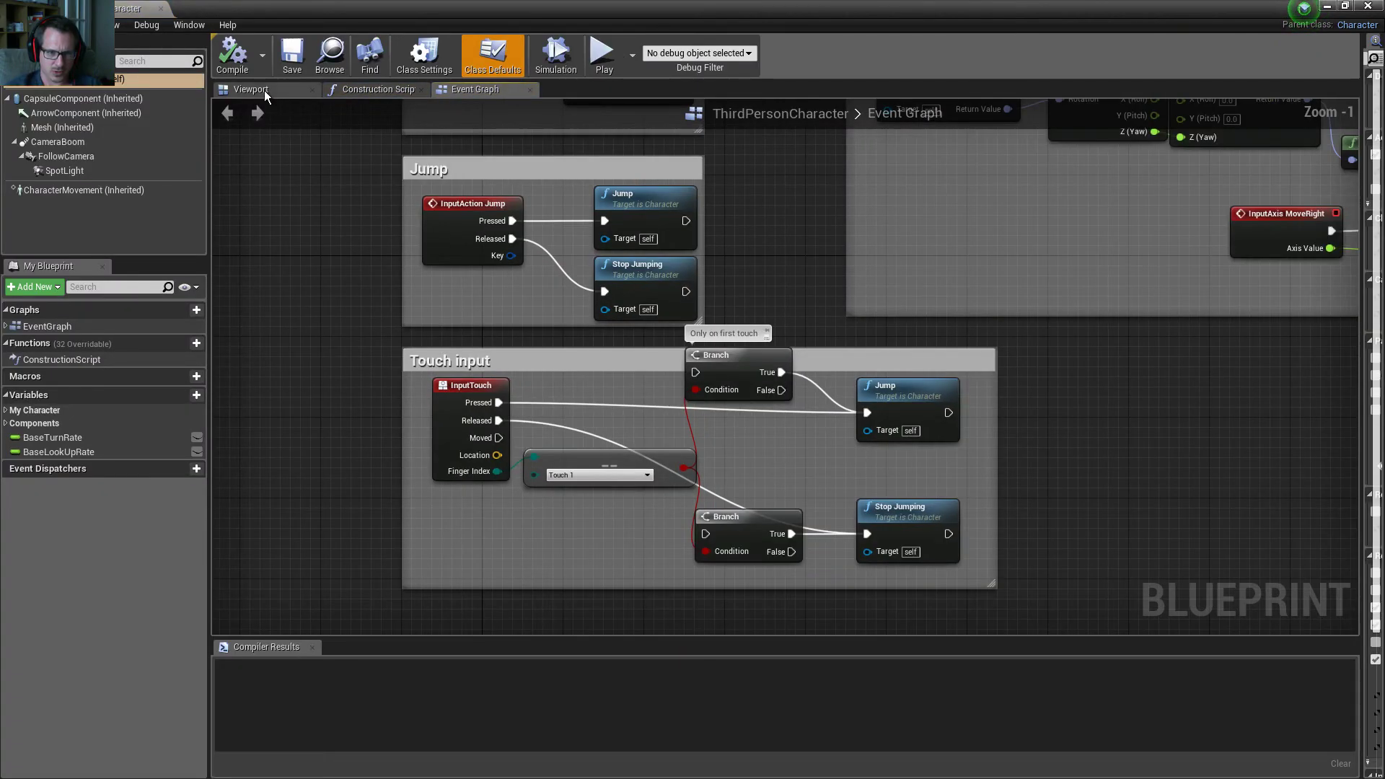
pyautogui.click(264, 90)
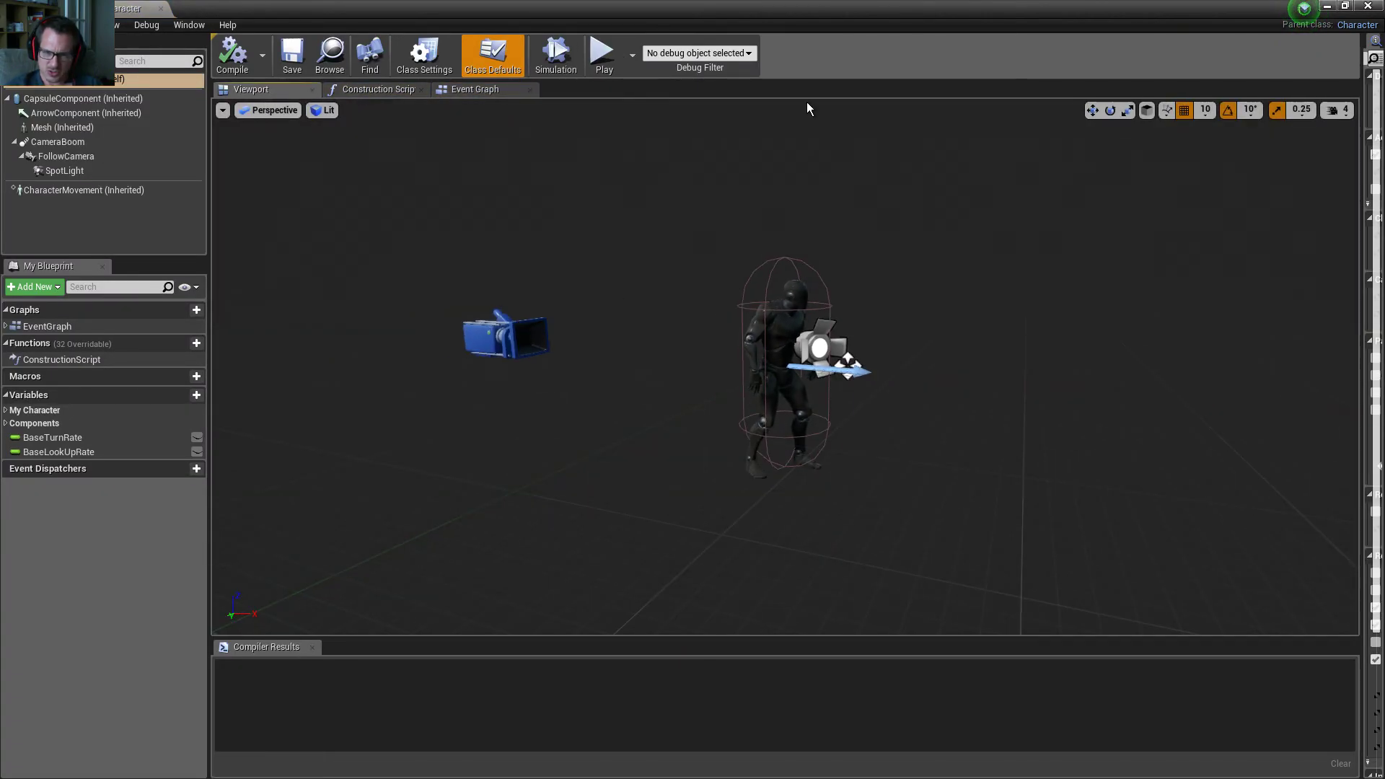
pyautogui.keyDown('alt'); pyautogui.moveTo(842, 324); pyautogui.dragTo(1046, 361); pyautogui.keyUp('alt')
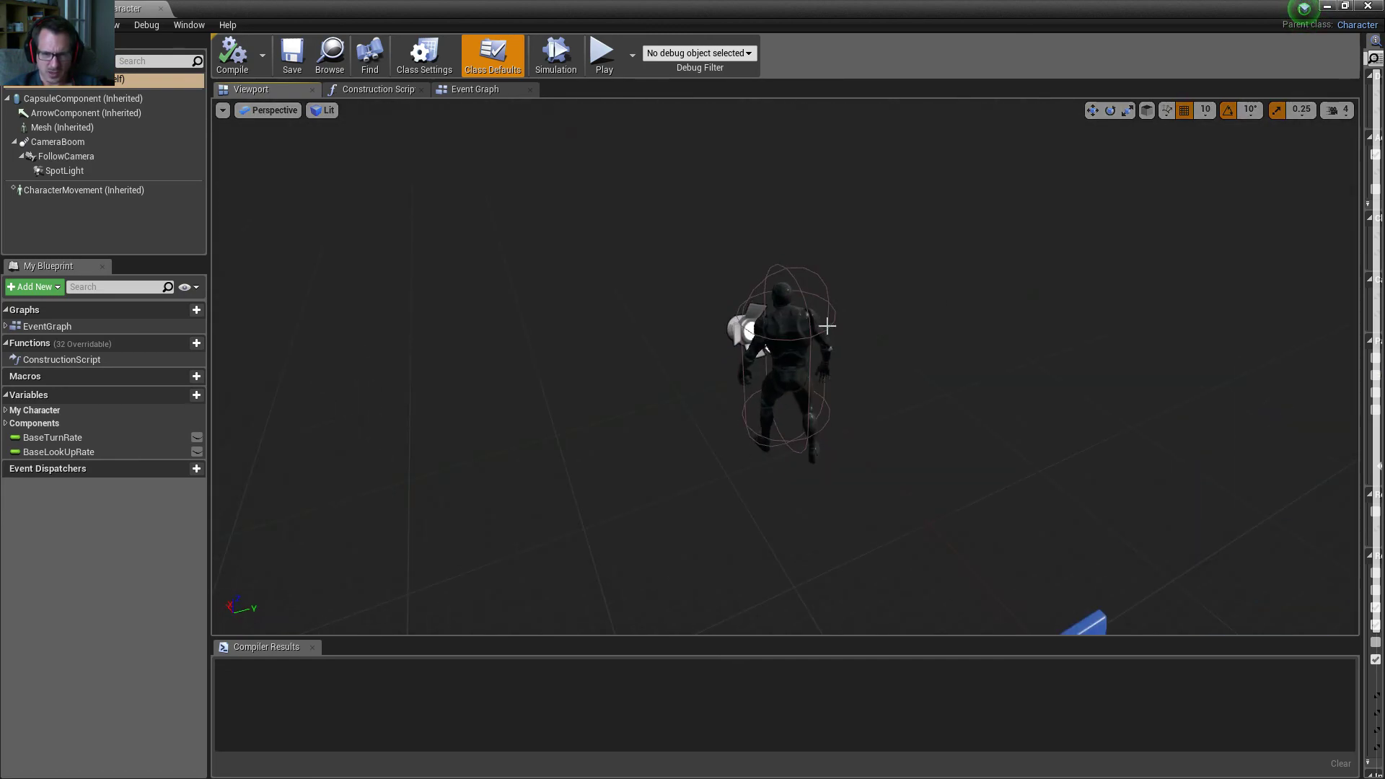
# - Select the character's Mesh component and widen the Details area to show its transform, animation, mesh and material properties
pyautogui.click(776, 382)
pyautogui.press('f')
pyautogui.keyDown('alt'); pyautogui.moveTo(626, 431); pyautogui.dragTo(584, 411); pyautogui.keyUp('alt')
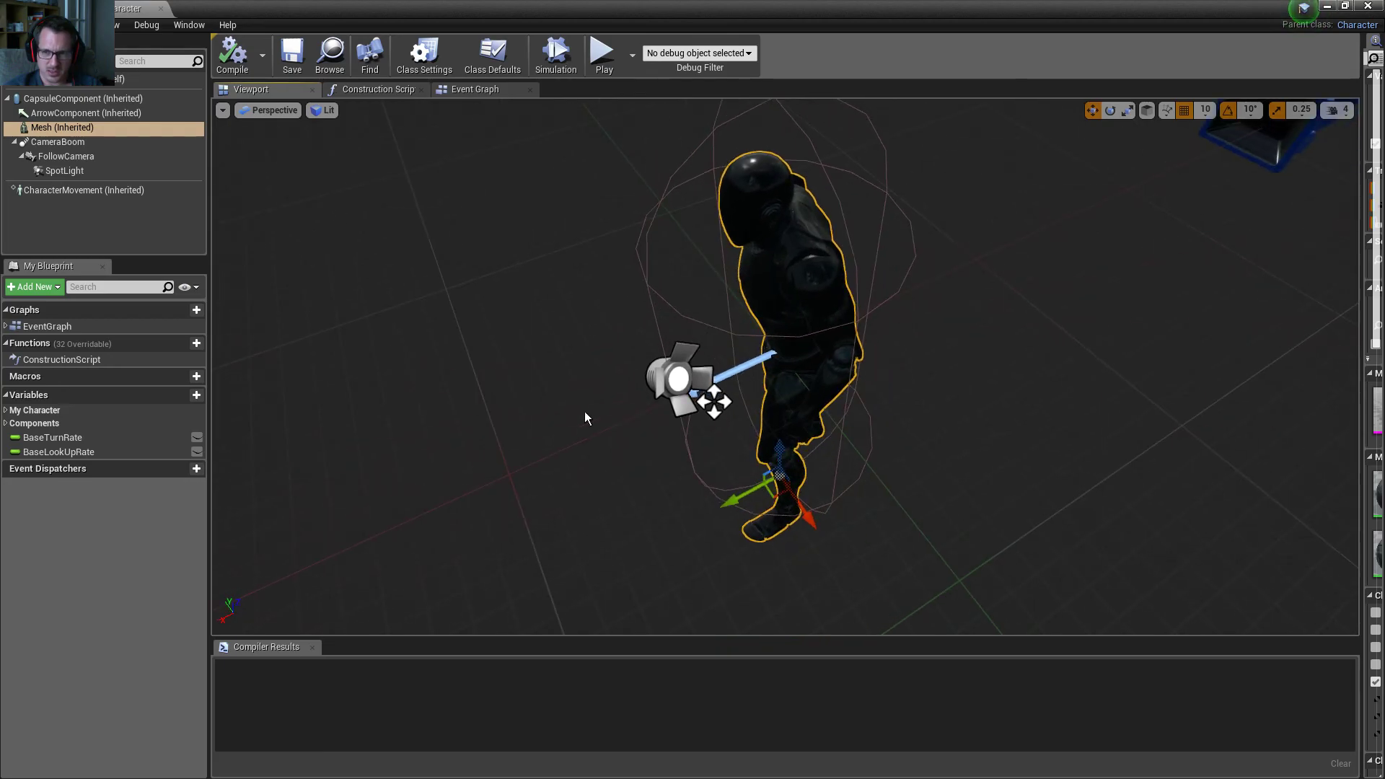
pyautogui.moveTo(750, 8); pyautogui.dragTo(685, 1)
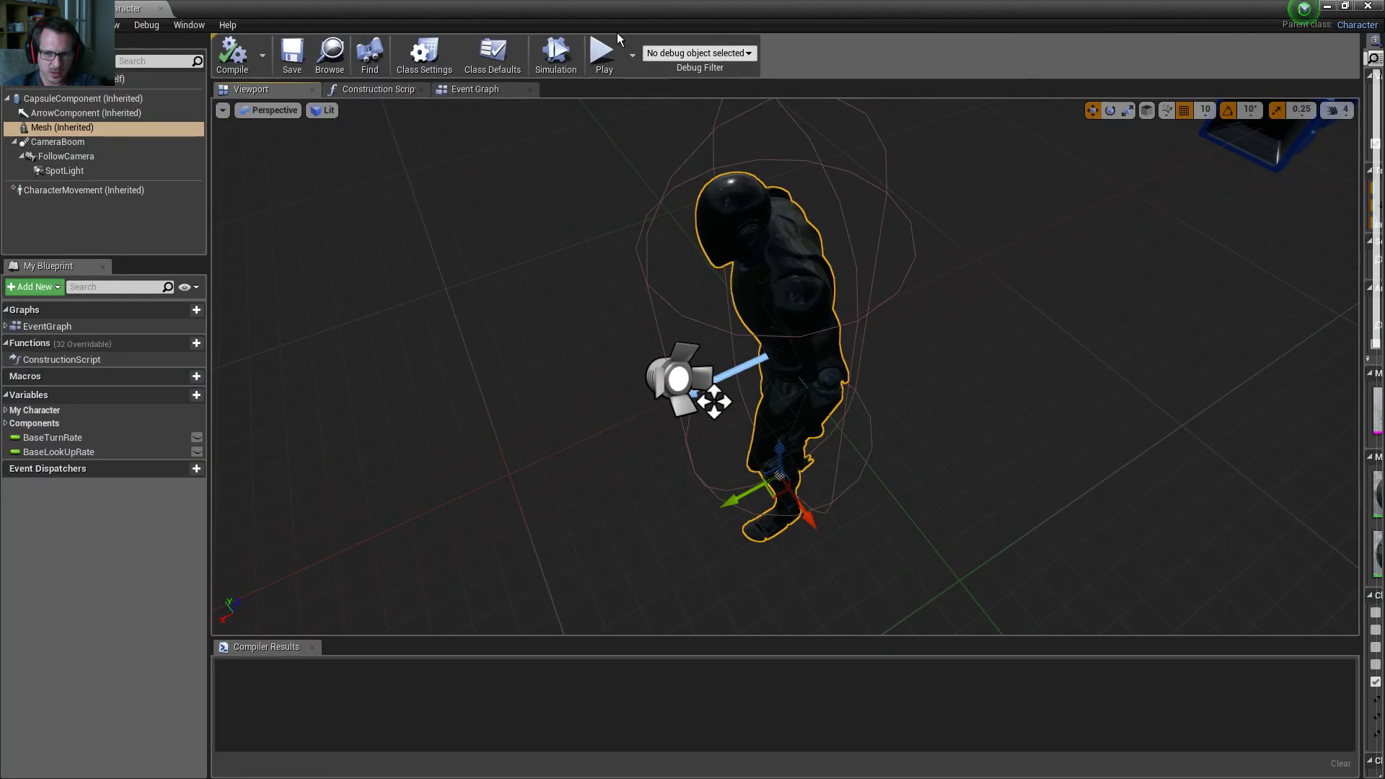
pyautogui.moveTo(1373, 192); pyautogui.dragTo(1101, 205)
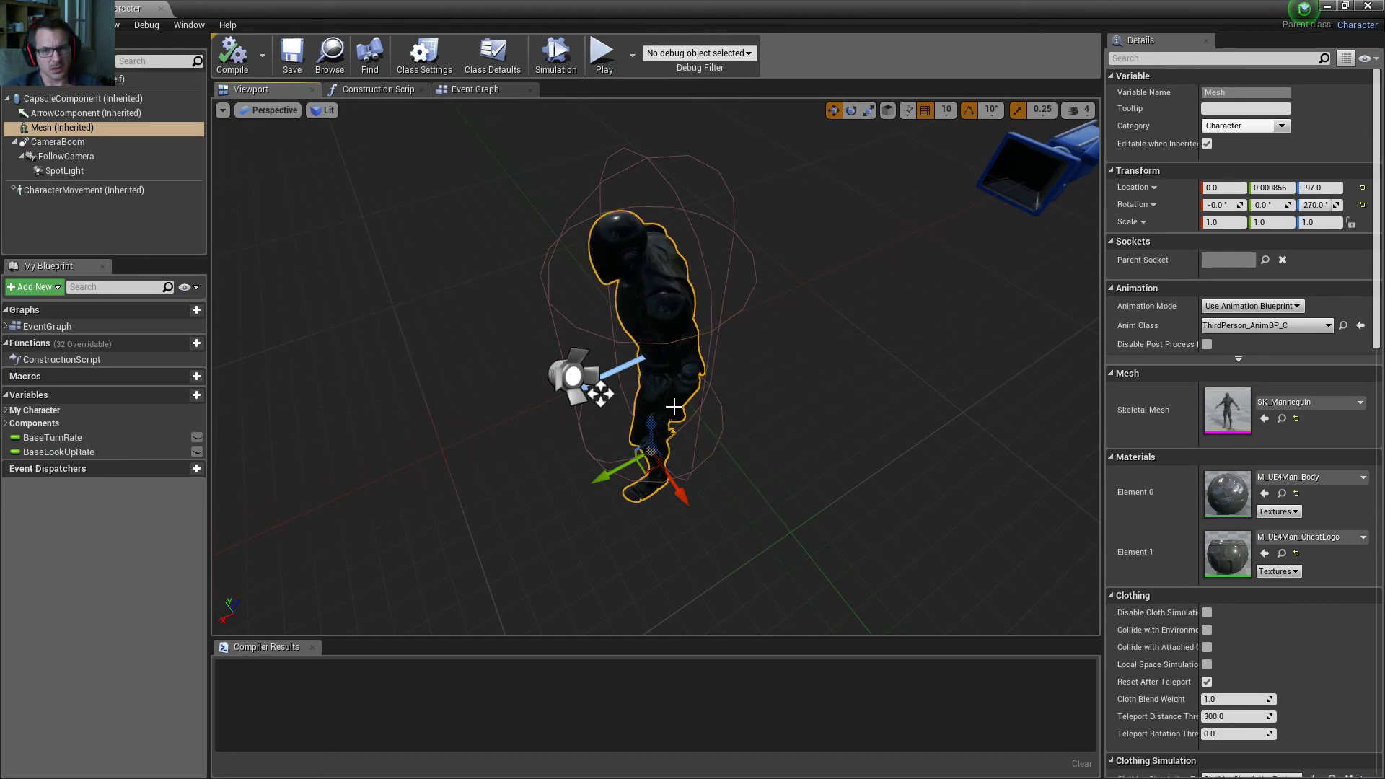
# - Select the CharacterMovement component, filter its properties by "speed" and set Max Walk Speed Crouched to 3000
pyautogui.click(84, 190)
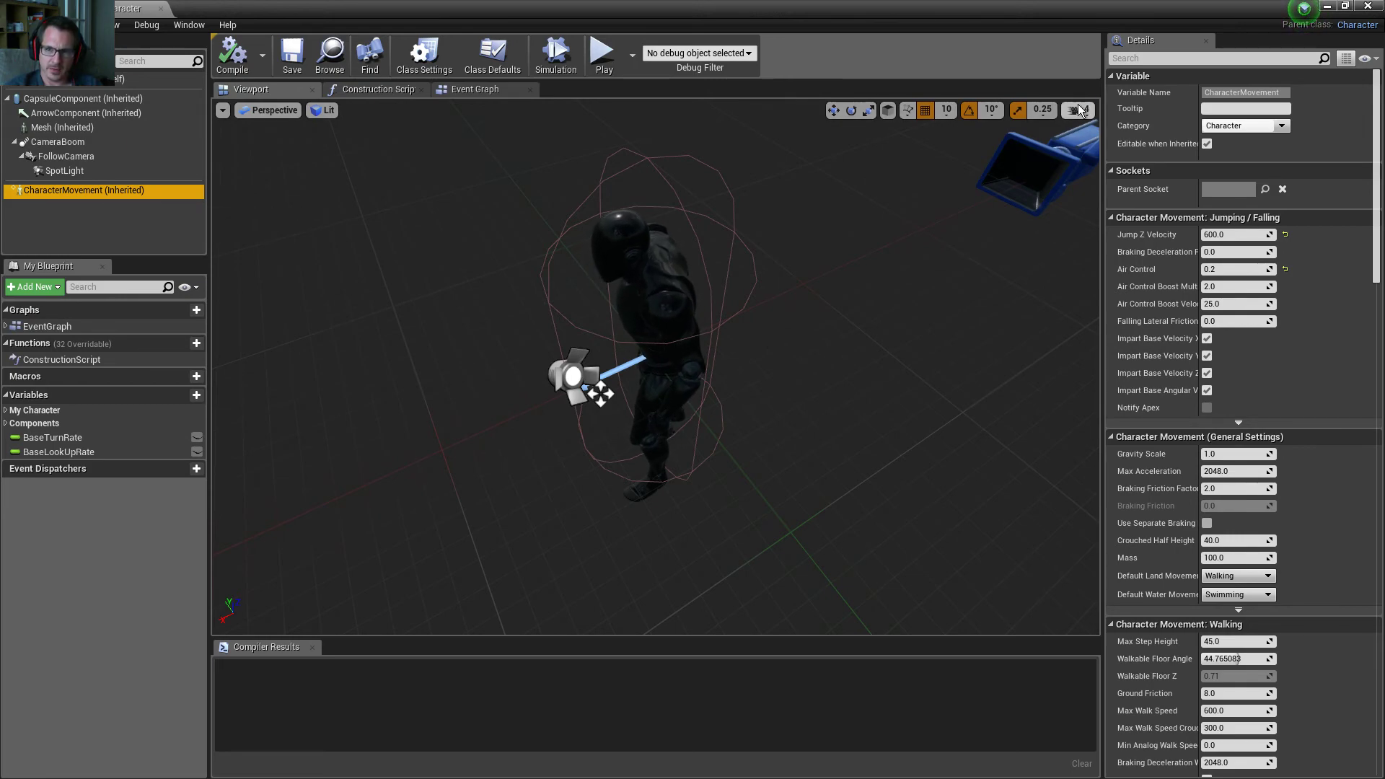
pyautogui.click(1128, 59)
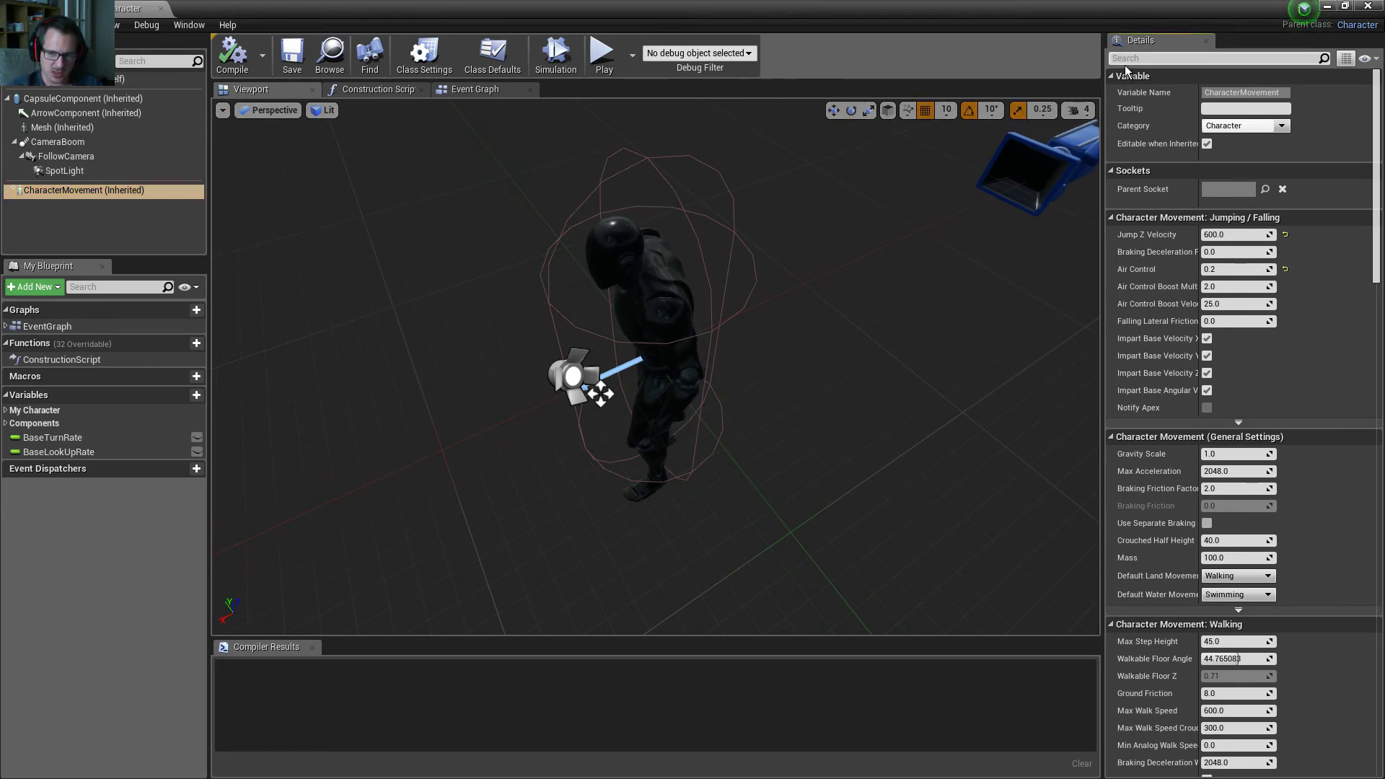
pyautogui.write('speed')
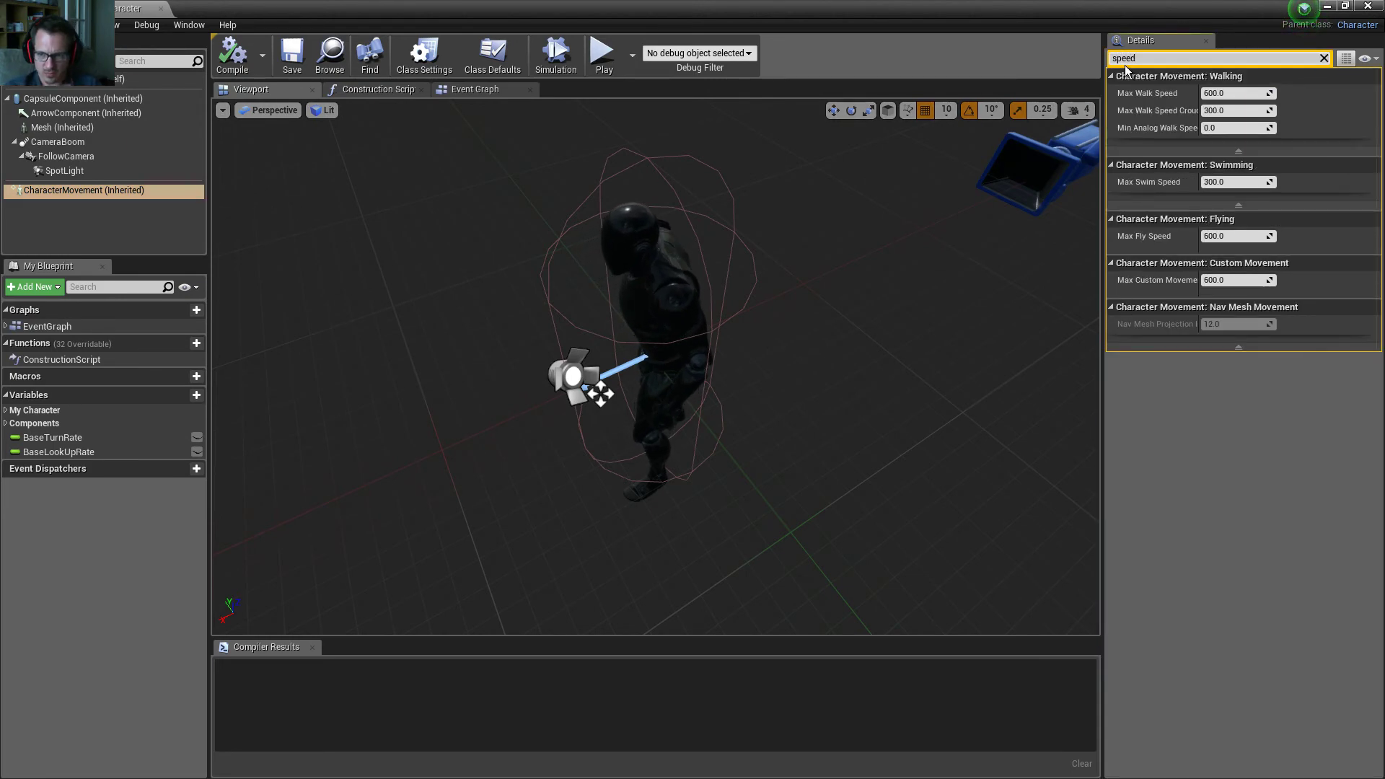
pyautogui.click(1231, 109)
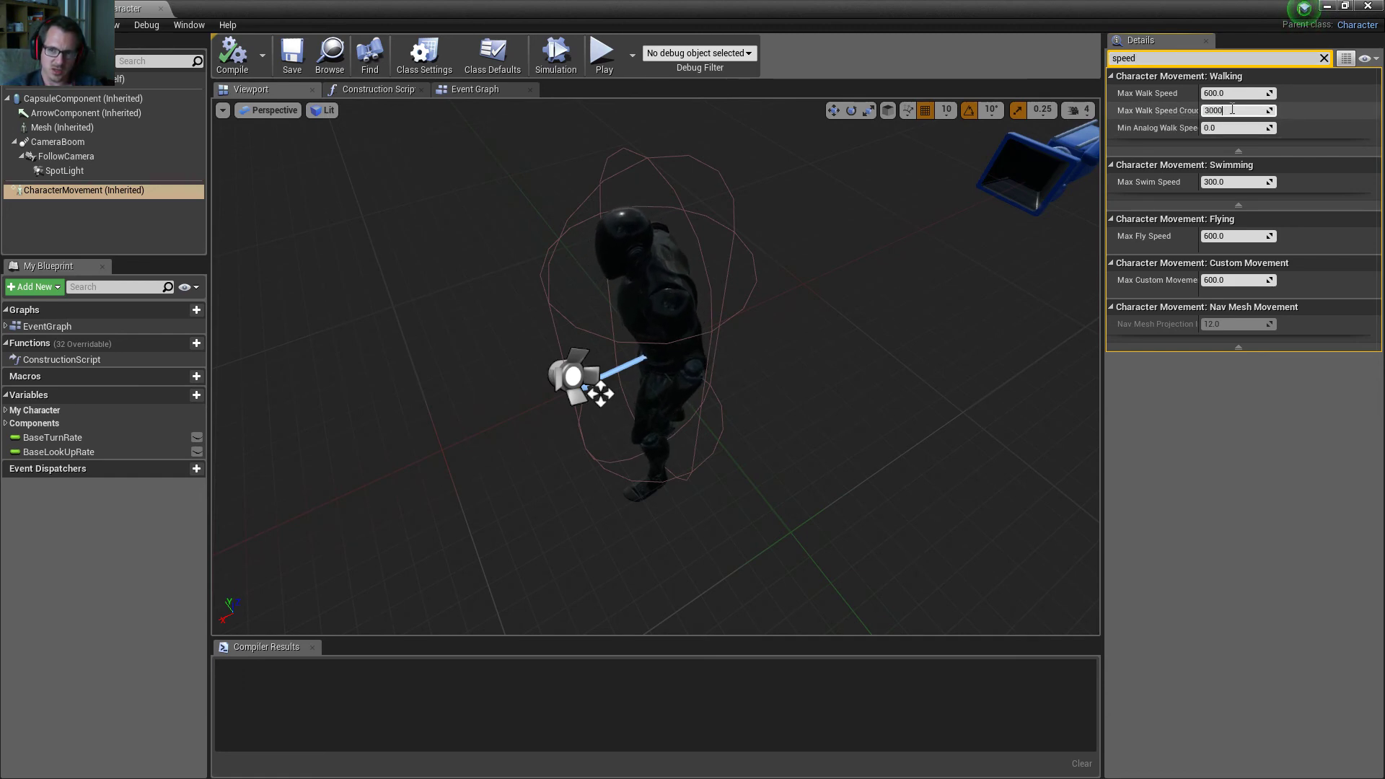
pyautogui.press('Return')
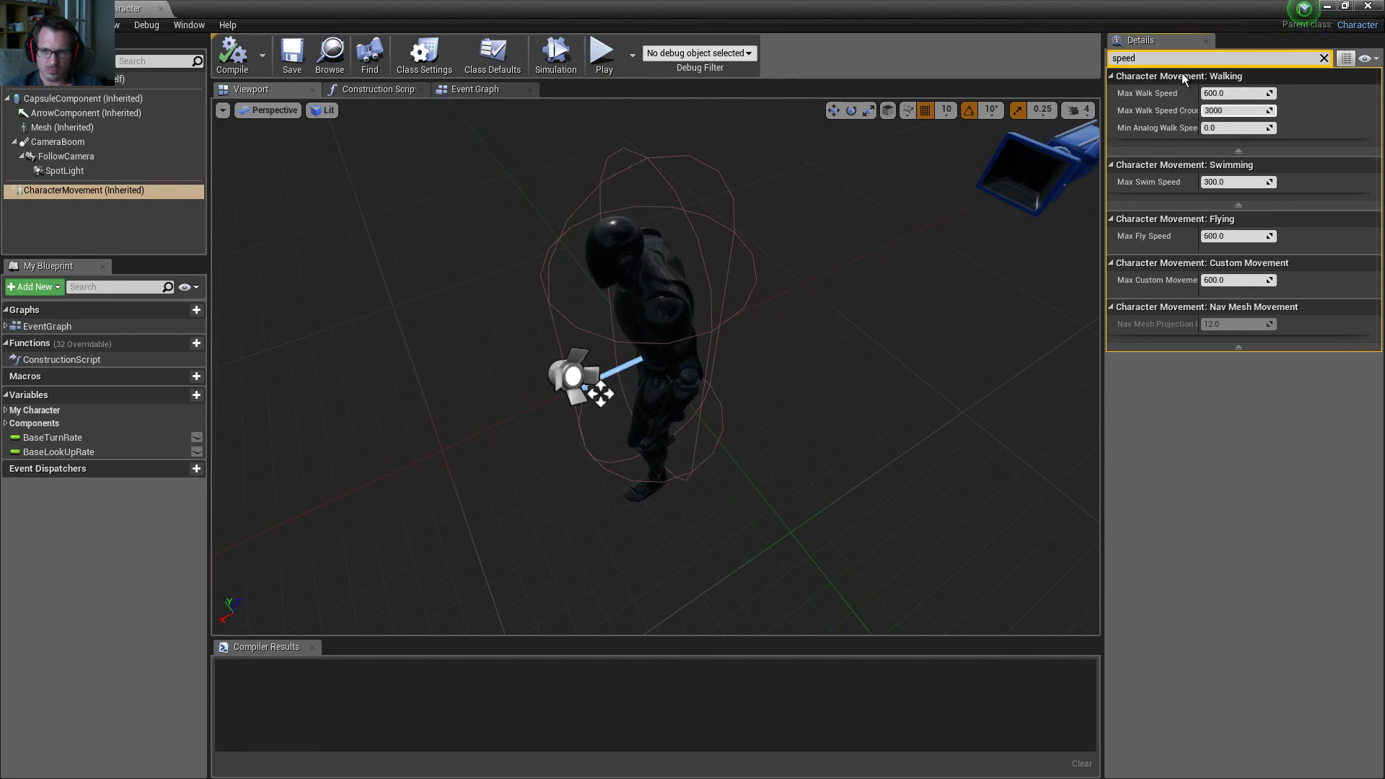
# - Set the character's Jump Z Velocity to 6000 and Max Acceleration to 4096, and compile and close the blueprint
pyautogui.hotkey('ctrl', 'a')
pyautogui.write('jump')
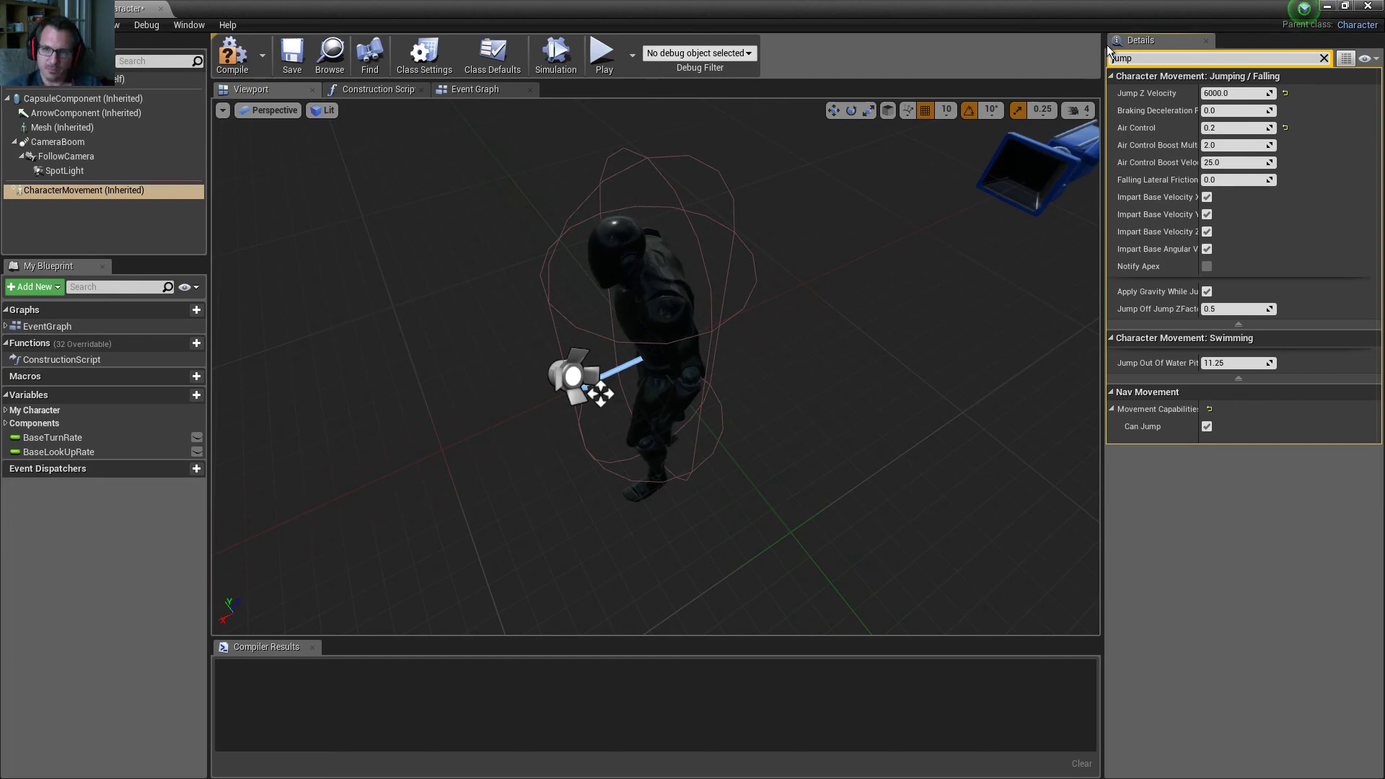
pyautogui.press('BackSpace')
pyautogui.press('BackSpace')
pyautogui.press('BackSpace')
pyautogui.press('BackSpace')
pyautogui.write('acc')
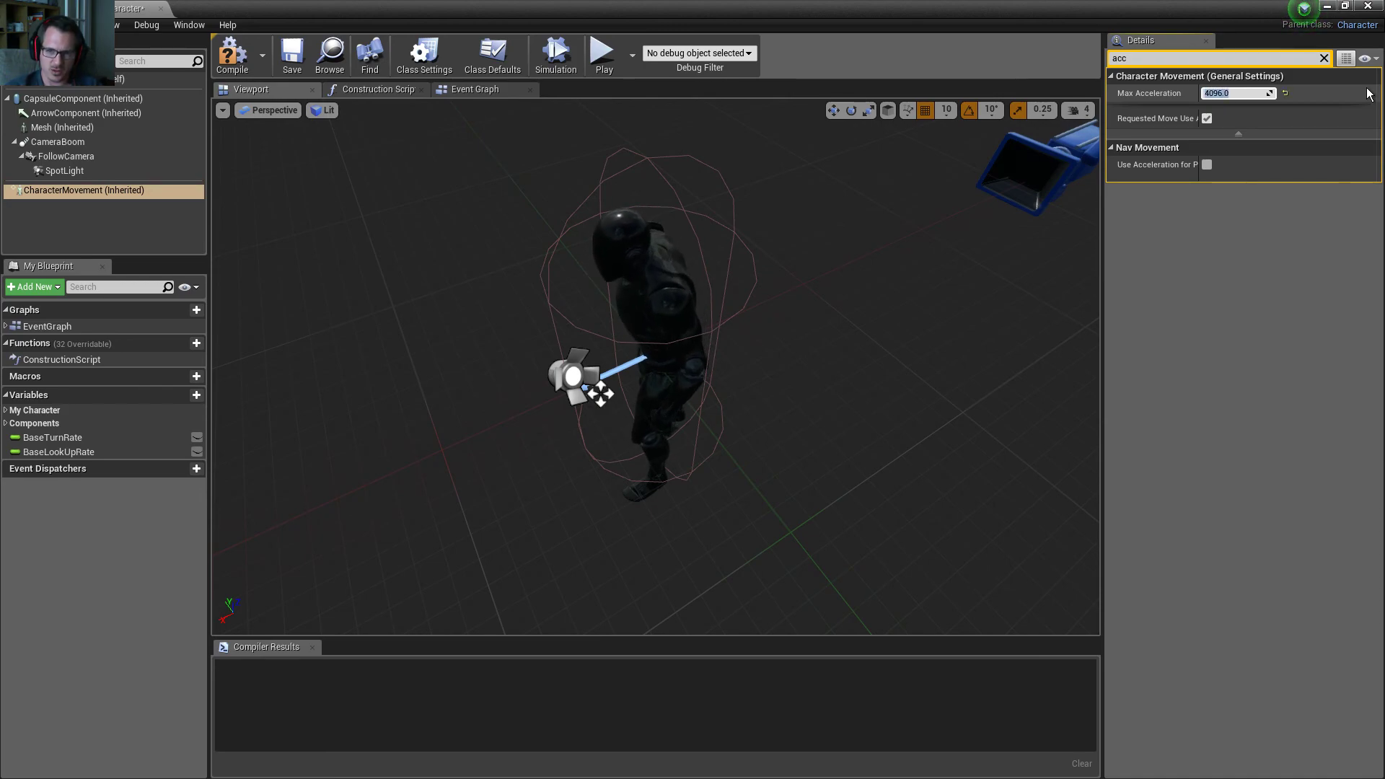
pyautogui.click(233, 58)
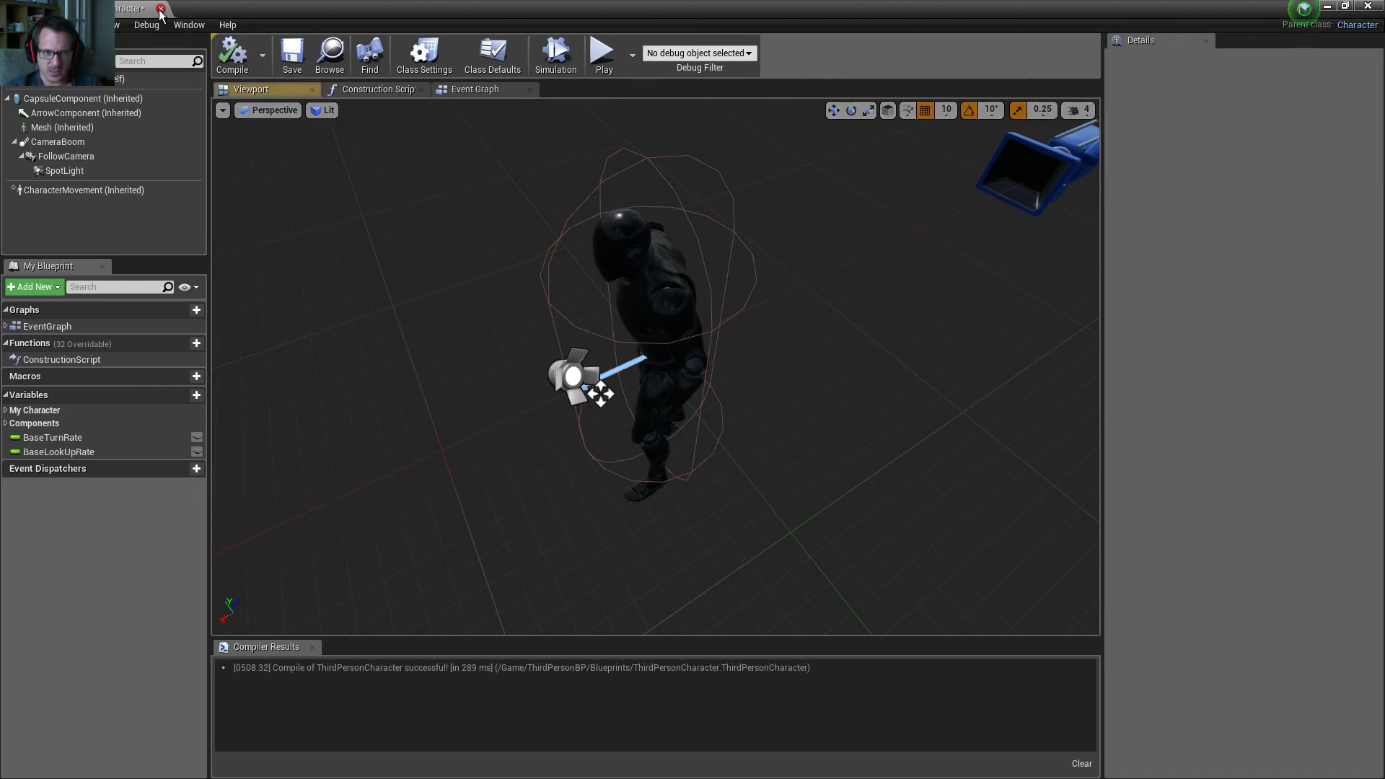
pyautogui.click(160, 9)
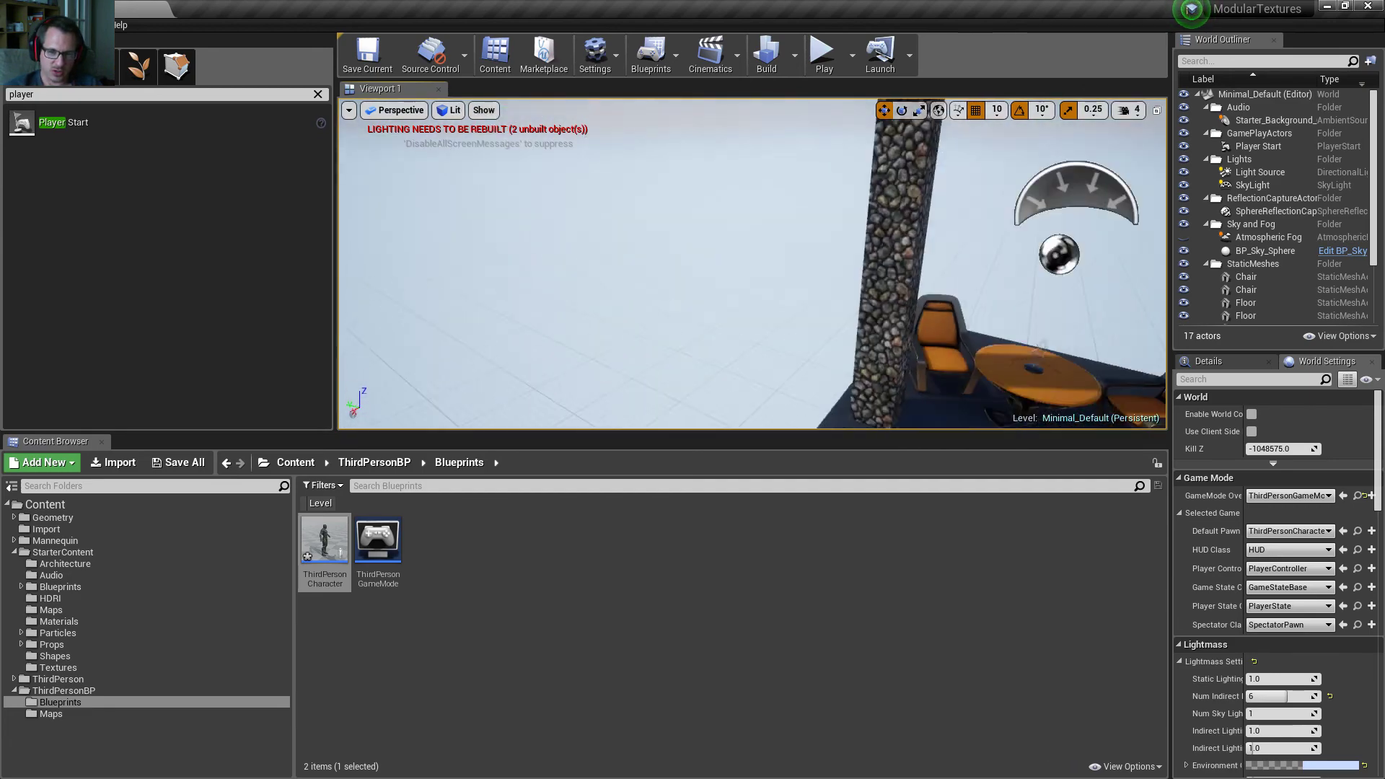
# - Play the level to test the character's changed running and jumping, and stop the session
pyautogui.click(823, 52)
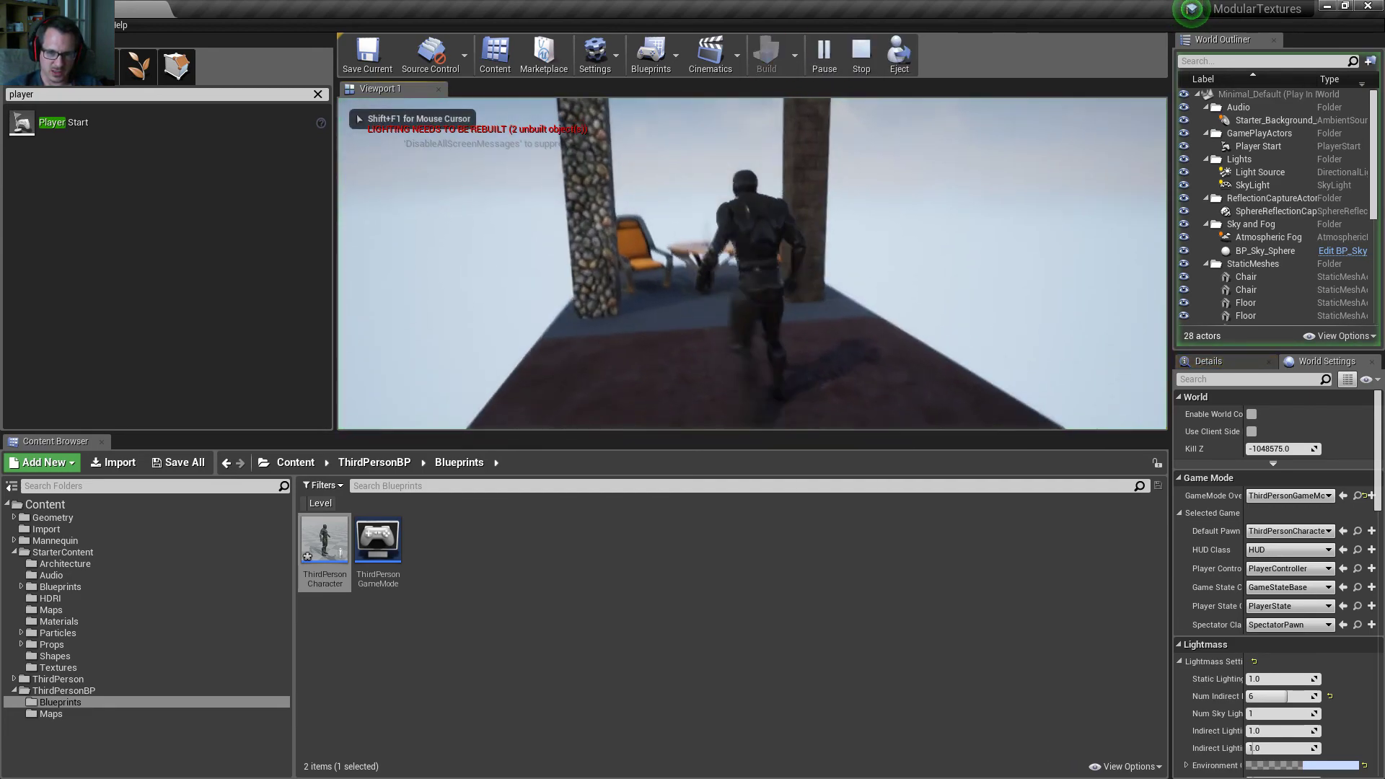
pyautogui.press('s')
pyautogui.press('d')
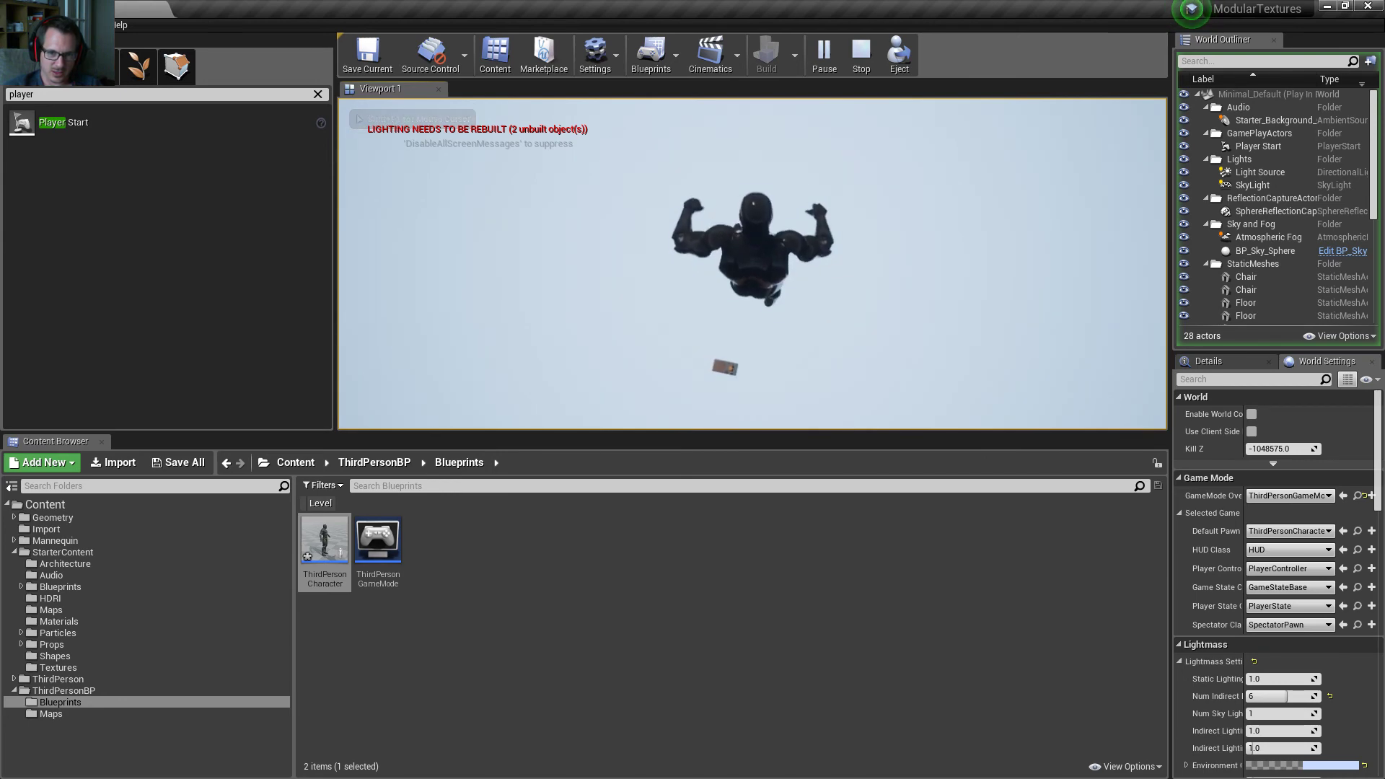
pyautogui.press('Escape')
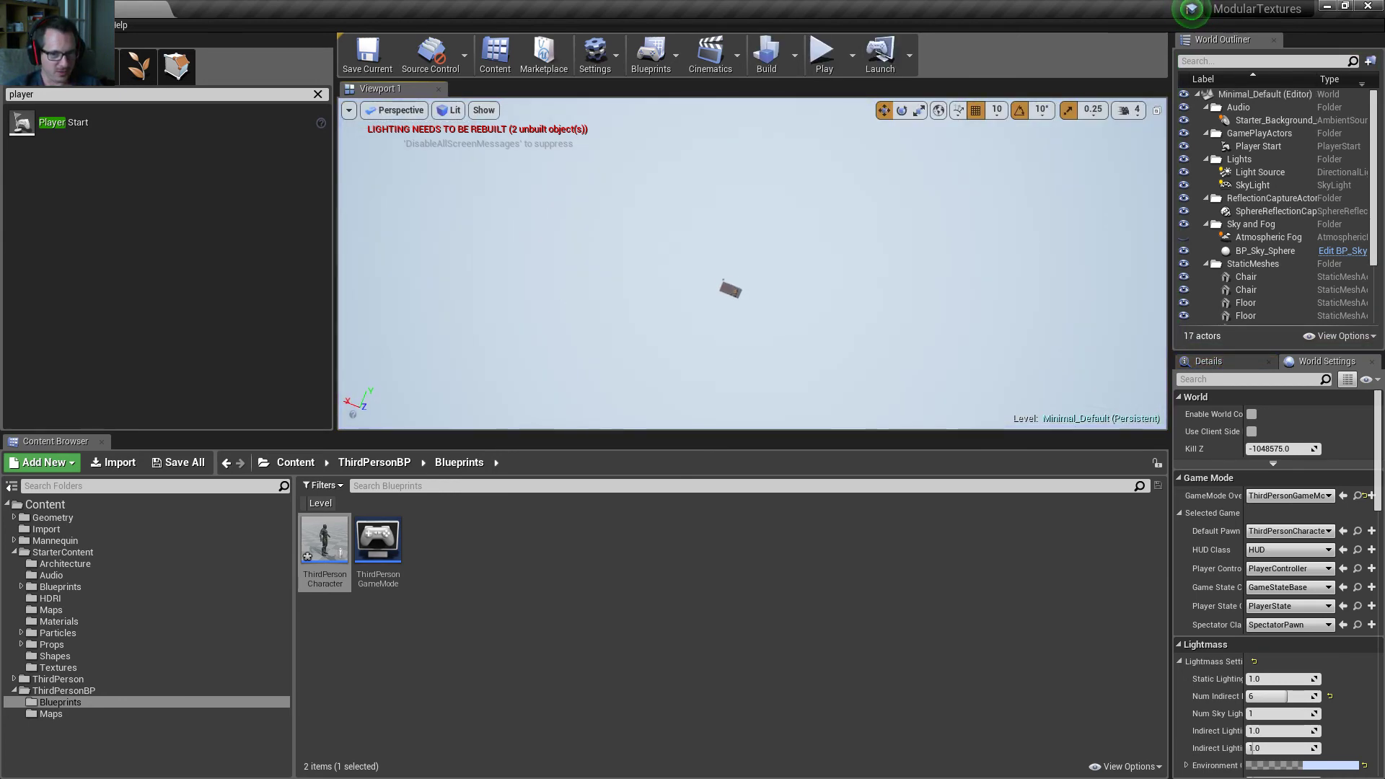
# - Select and frame the table to bring the view back to the floor, pillars and Player Start
pyautogui.moveTo(752, 264); pyautogui.dragTo(777, 263, button='right')
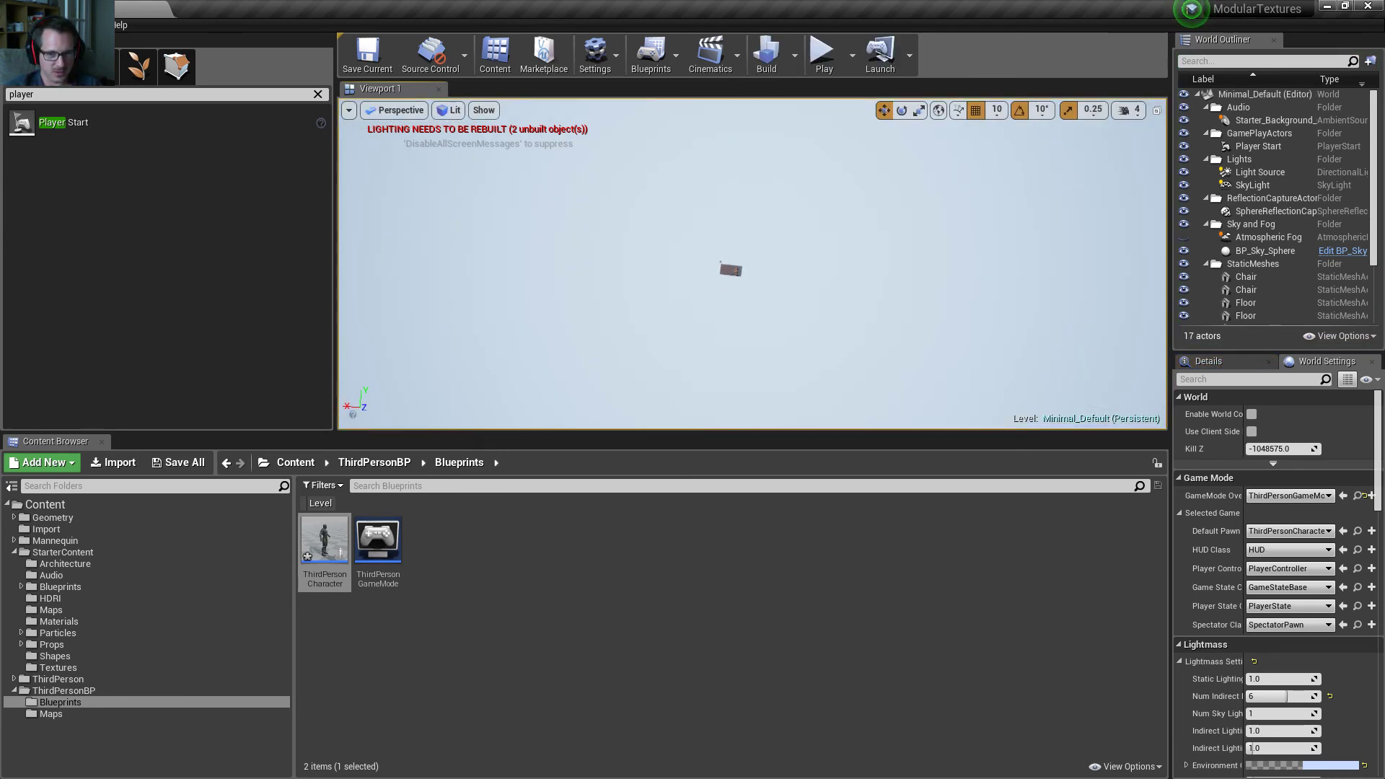
pyautogui.click(733, 276)
pyautogui.press('f')
pyautogui.keyDown('alt'); pyautogui.moveTo(470, 383); pyautogui.dragTo(669, 382); pyautogui.keyUp('alt')
pyautogui.click(748, 349)
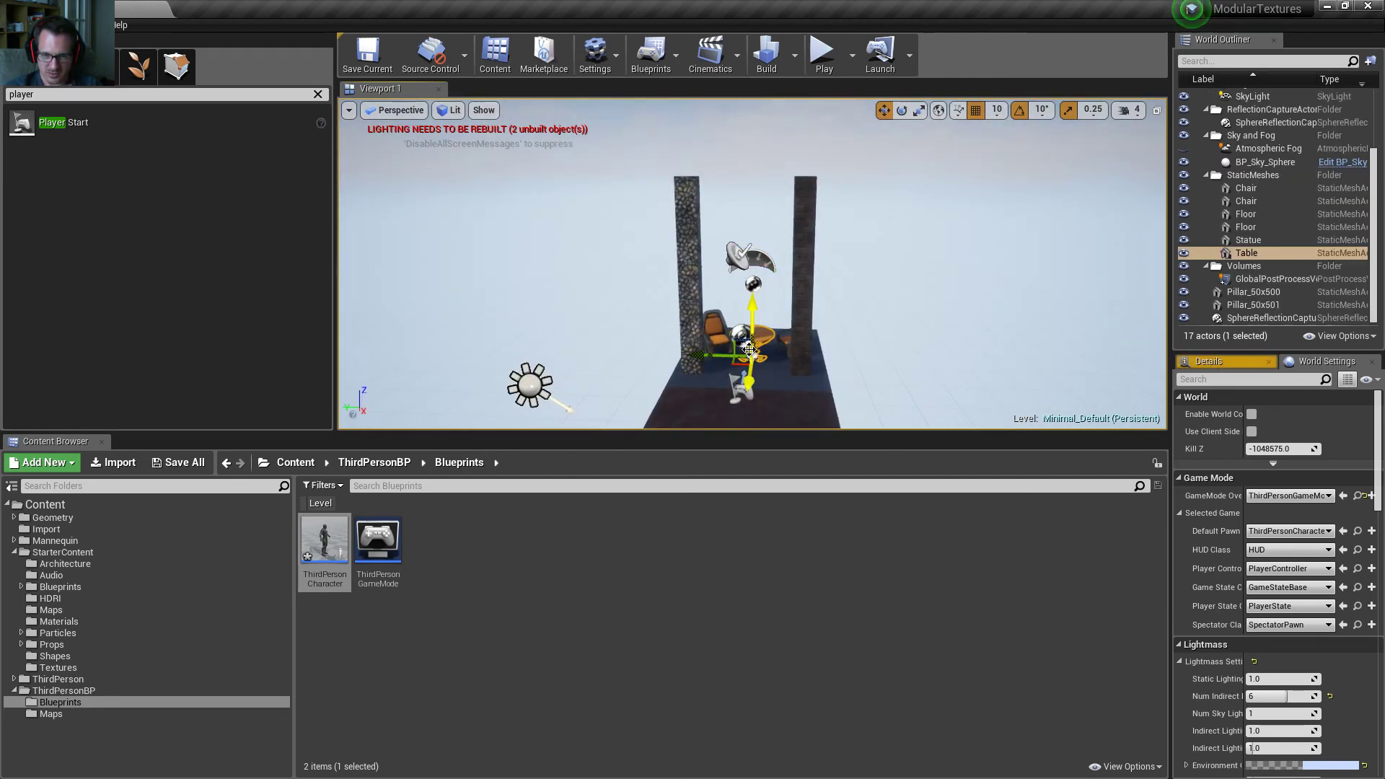
pyautogui.press('f')
pyautogui.keyDown('alt'); pyautogui.moveTo(995, 383); pyautogui.dragTo(819, 361); pyautogui.keyUp('alt')
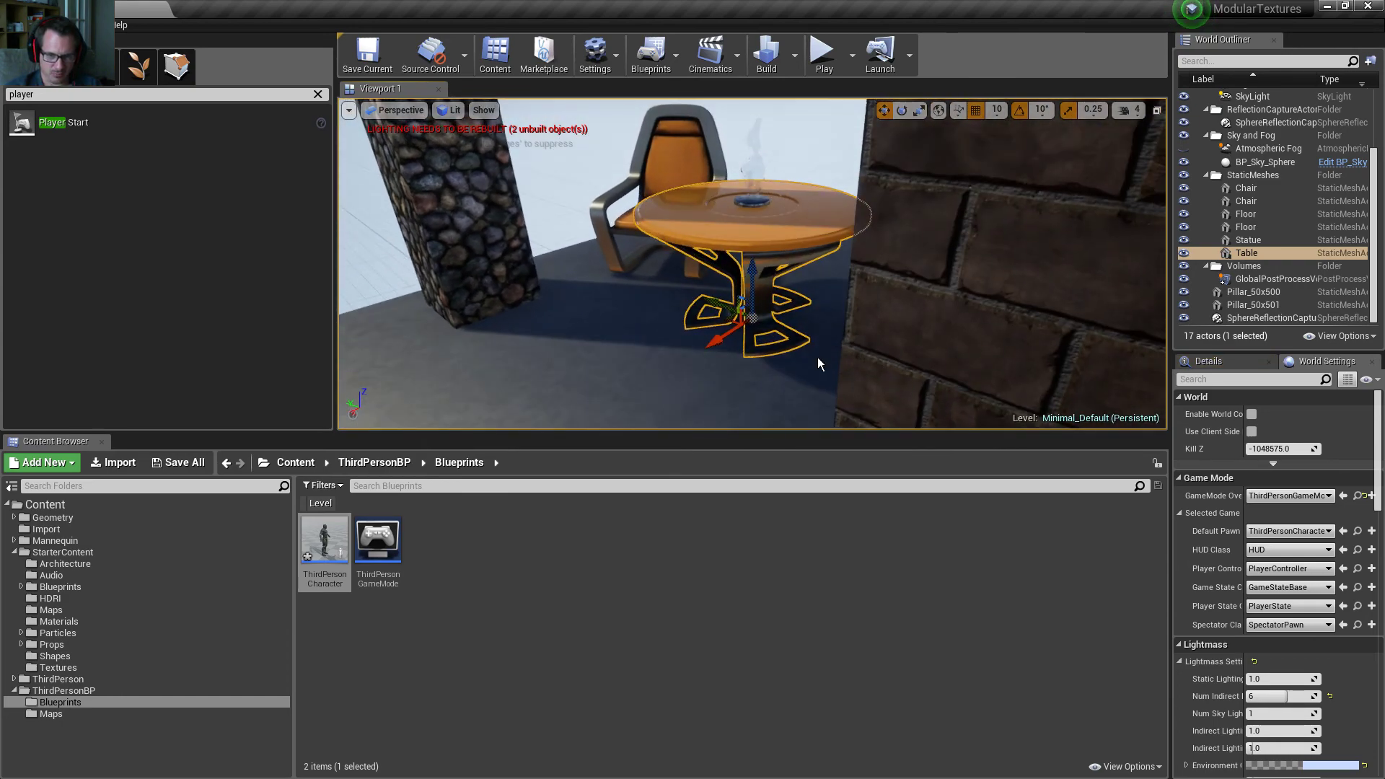
pyautogui.scroll(-6, 819, 361)
pyautogui.keyDown('alt'); pyautogui.moveTo(820, 362); pyautogui.dragTo(784, 536, button='right'); pyautogui.keyUp('alt')
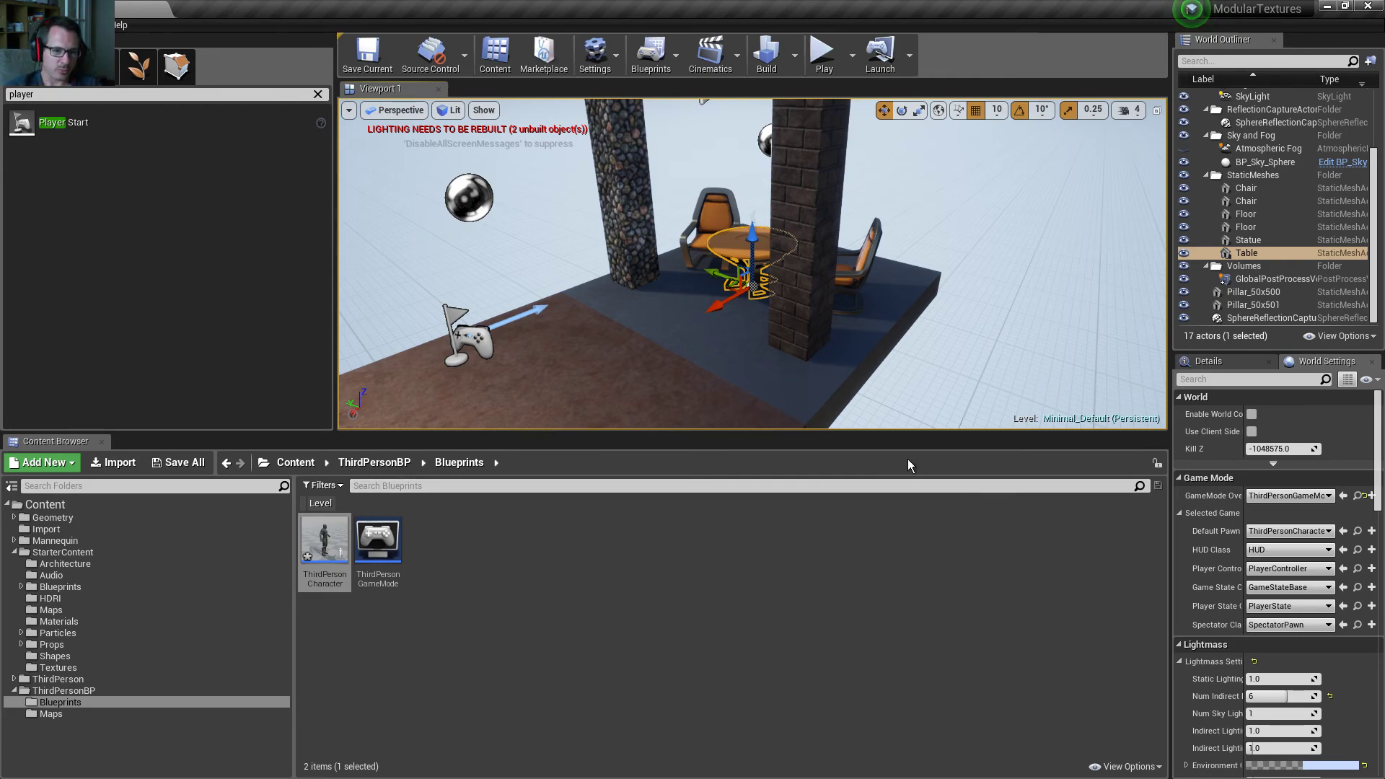
pyautogui.moveTo(695, 356); pyautogui.dragTo(628, 364, button='right')
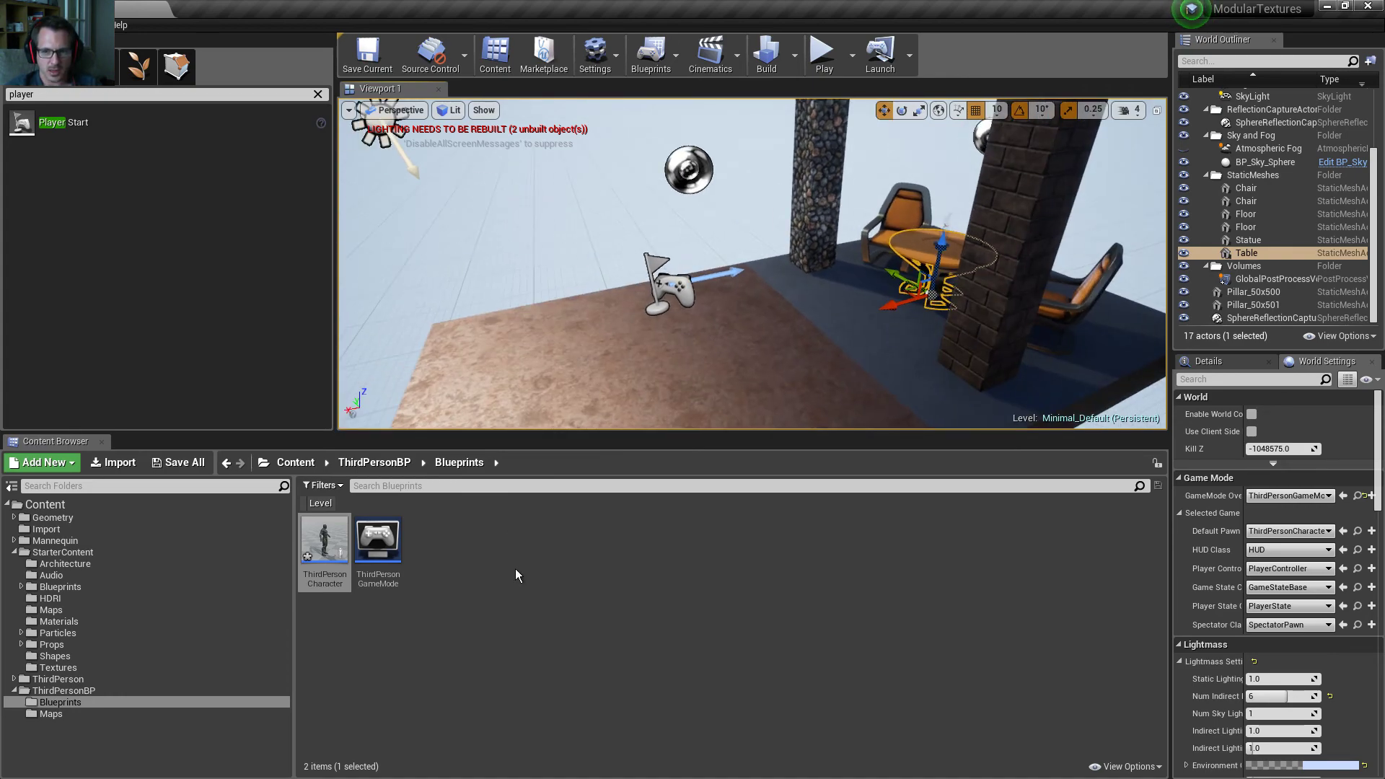
# - Reopen the ThirdPersonCharacter blueprint, set CharacterMovement's Jump Z Velocity to 600, and compile and close it
pyautogui.doubleClick(325, 541)
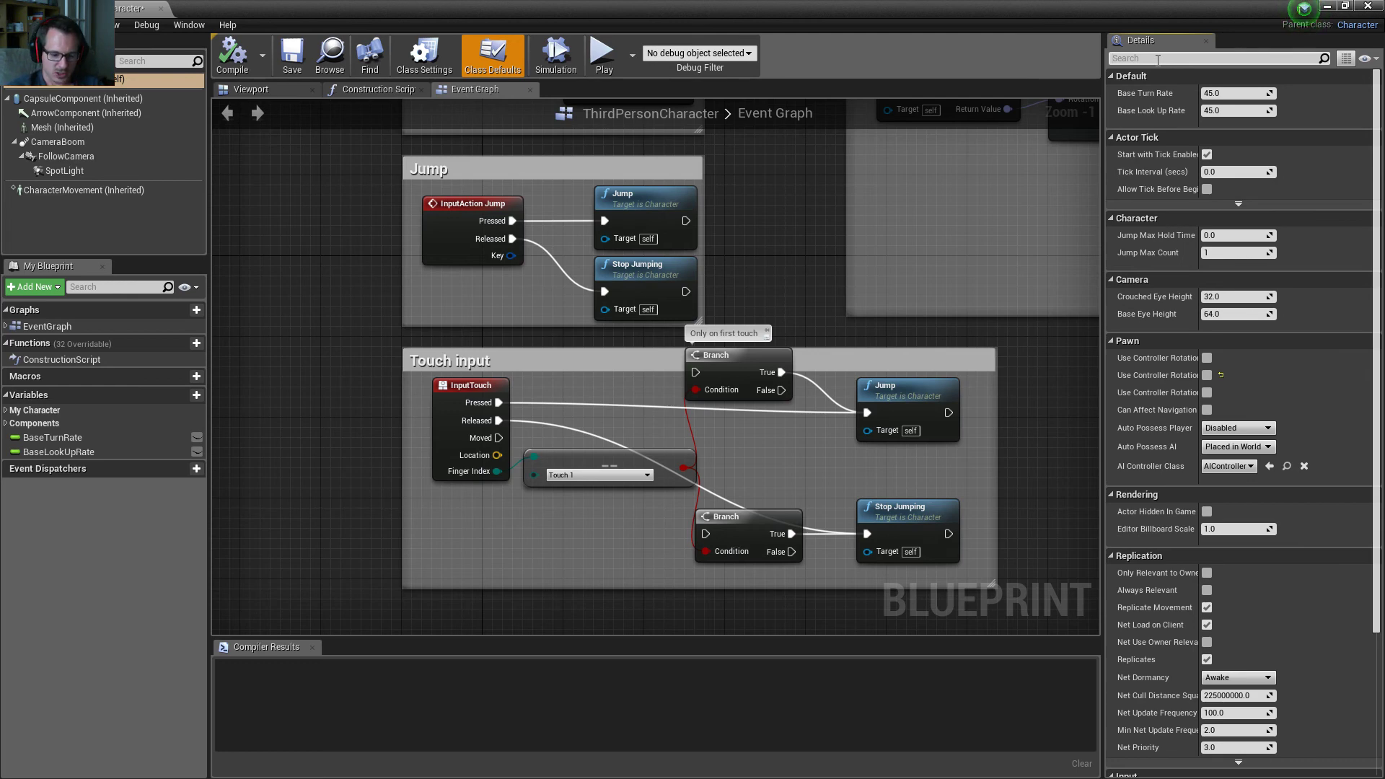
pyautogui.click(1157, 59)
pyautogui.write('jump')
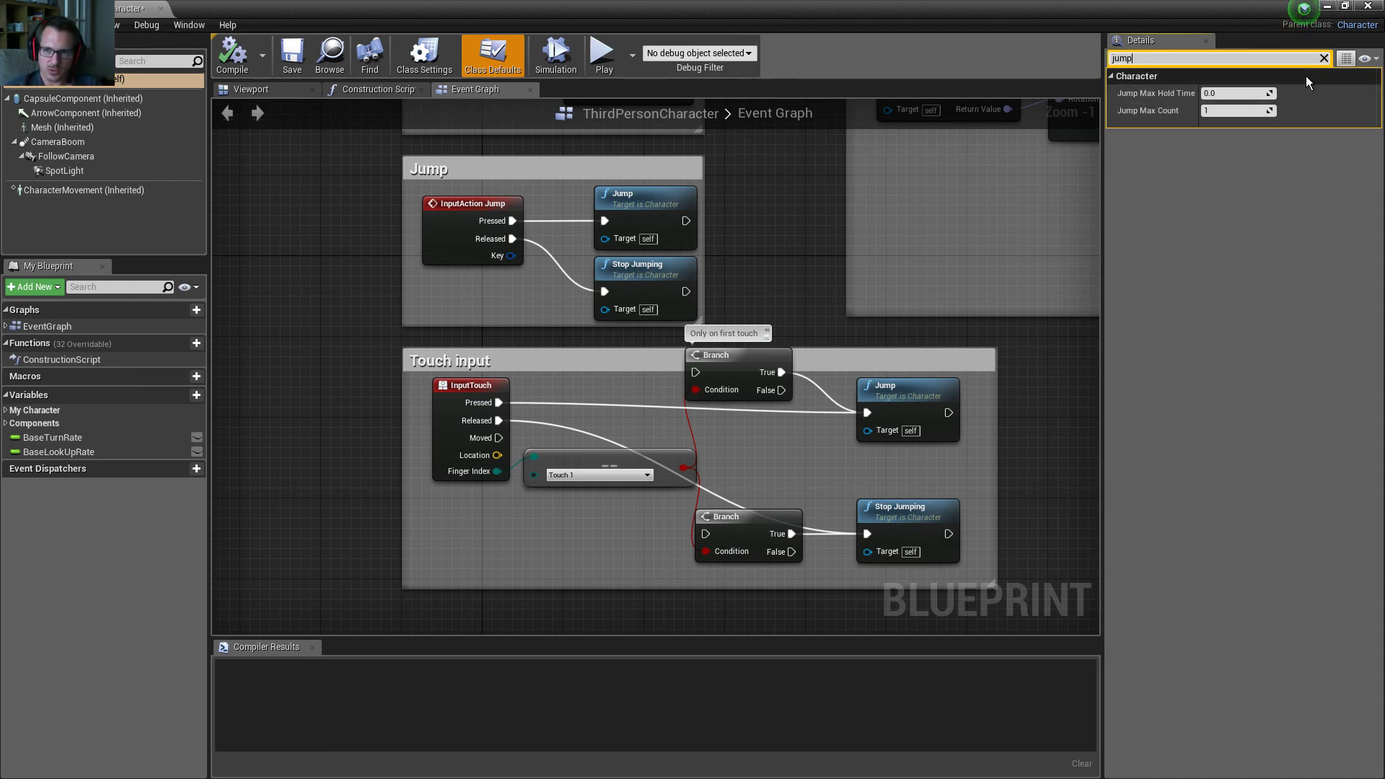
pyautogui.click(81, 201)
pyautogui.click(75, 194)
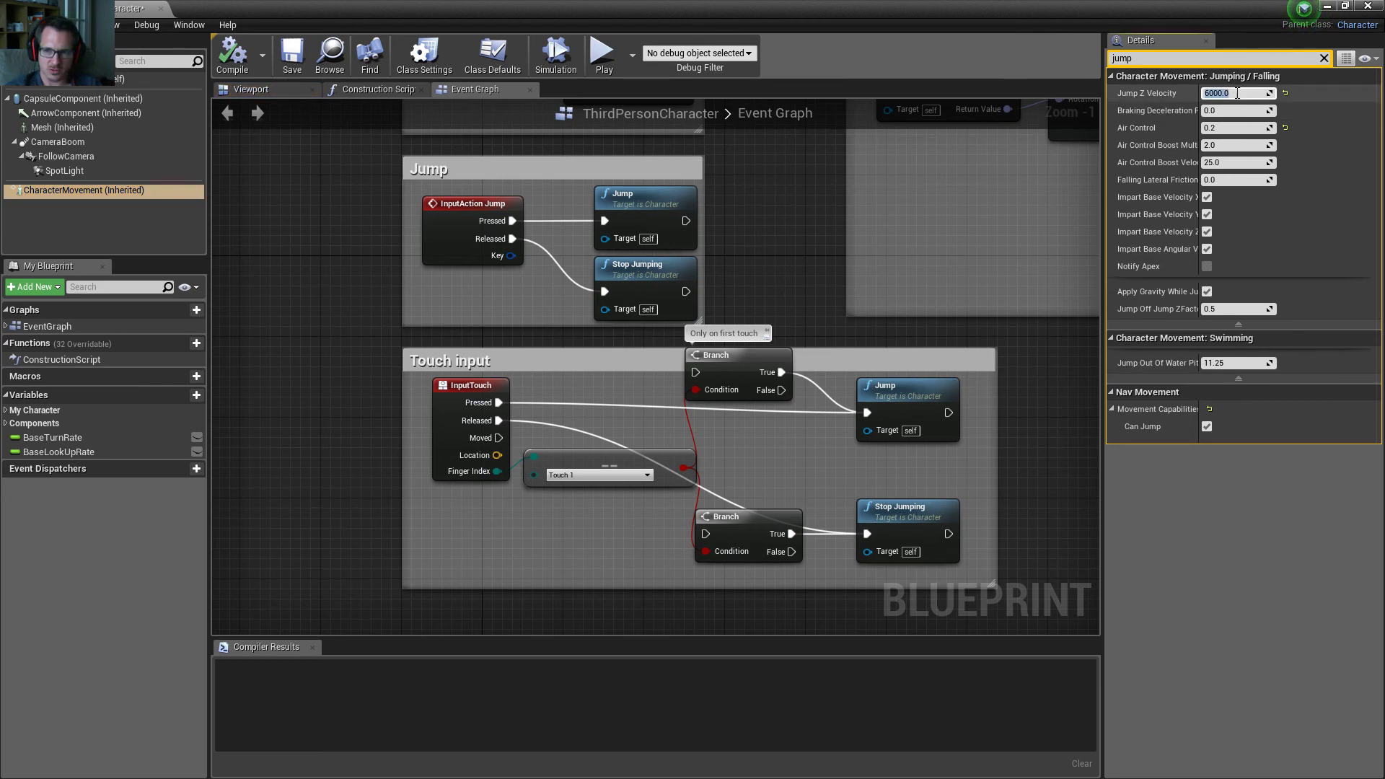
pyautogui.press('Return')
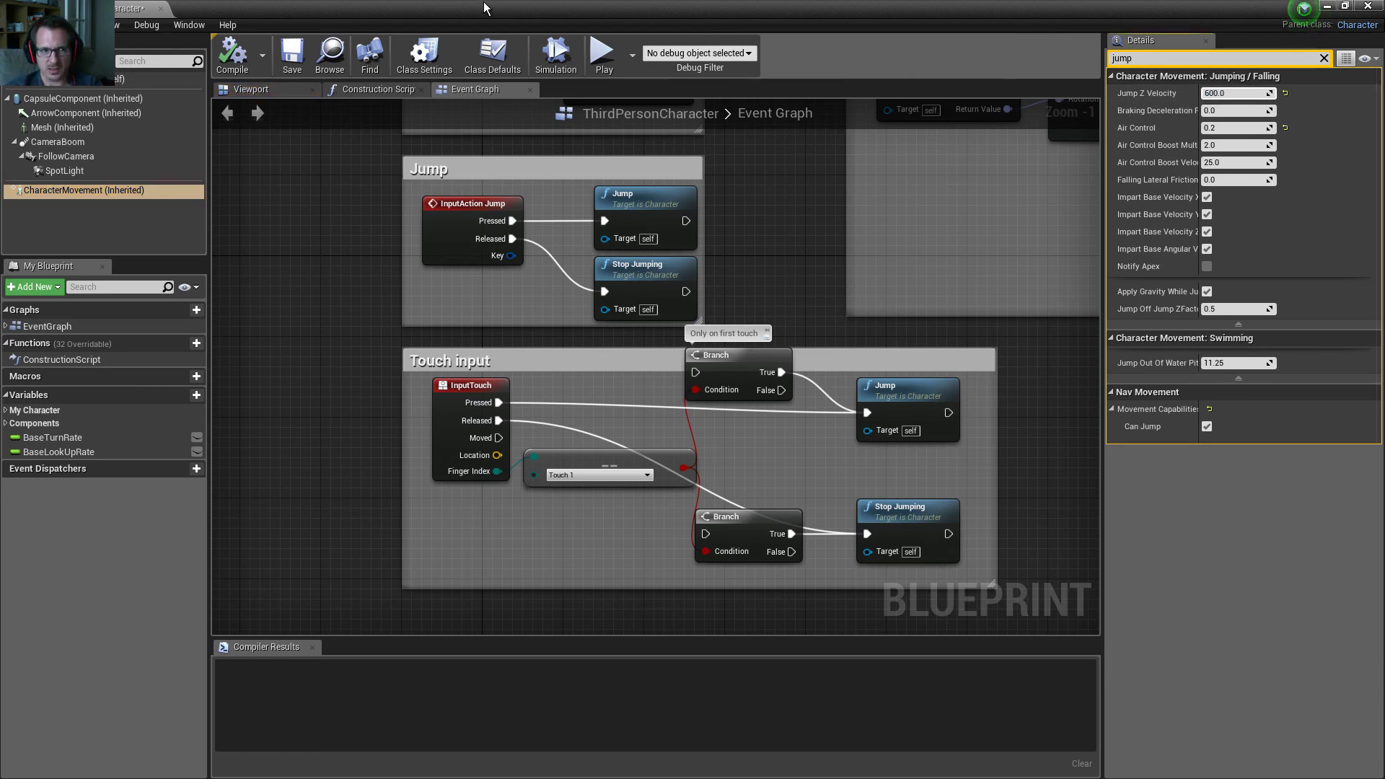
pyautogui.click(240, 71)
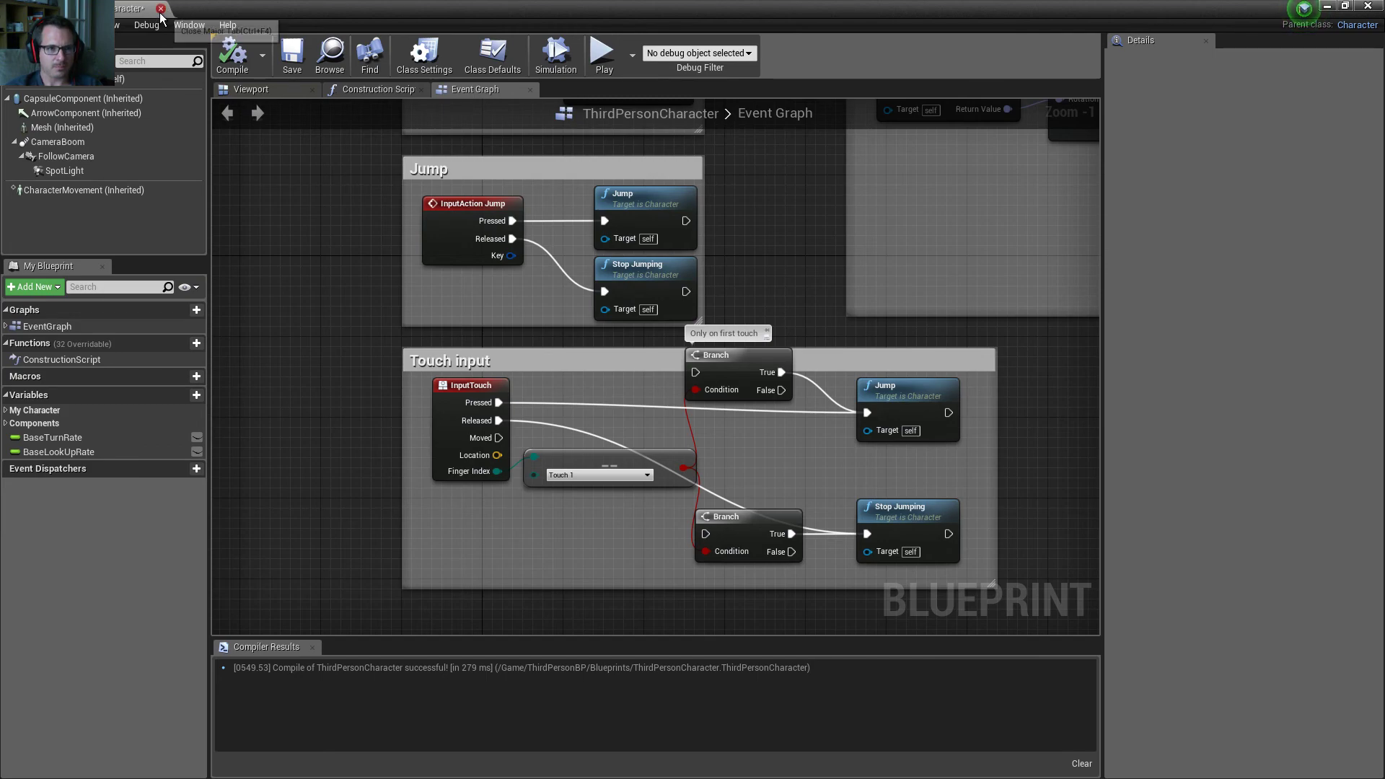
pyautogui.click(80, 8)
# - Clear the old actor search, search for "lands" and place a Landscape in the level near the Player Start
pyautogui.moveTo(445, 293)
pyautogui.mouseDown(button='right')
pyautogui.moveTo(447, 238)
pyautogui.moveTo(451, 339)
pyautogui.moveTo(443, 295)
pyautogui.moveTo(476, 317)
pyautogui.moveTo(479, 259)
pyautogui.moveTo(469, 303)
pyautogui.moveTo(440, 306)
pyautogui.moveTo(432, 289)
pyautogui.mouseUp(button='right')
pyautogui.click(318, 93)
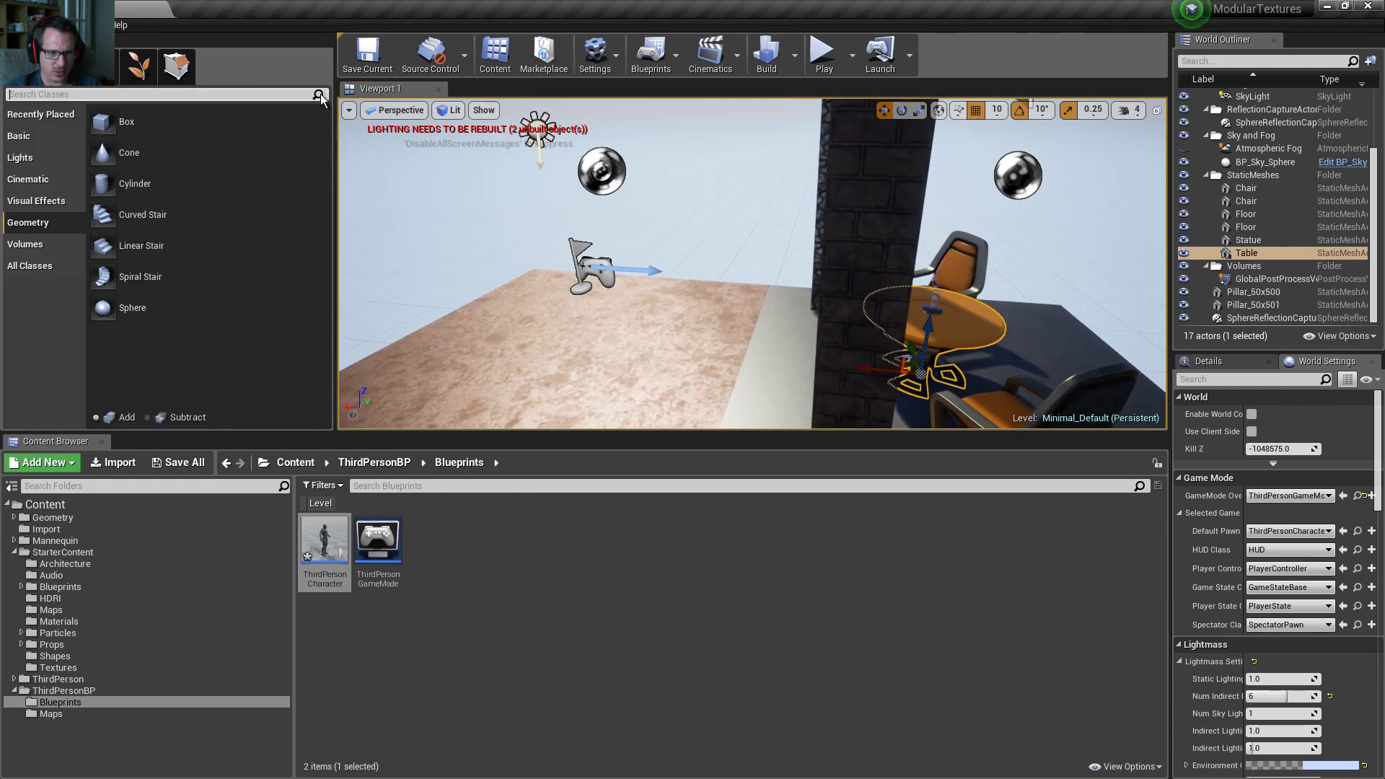
pyautogui.doubleClick(236, 7)
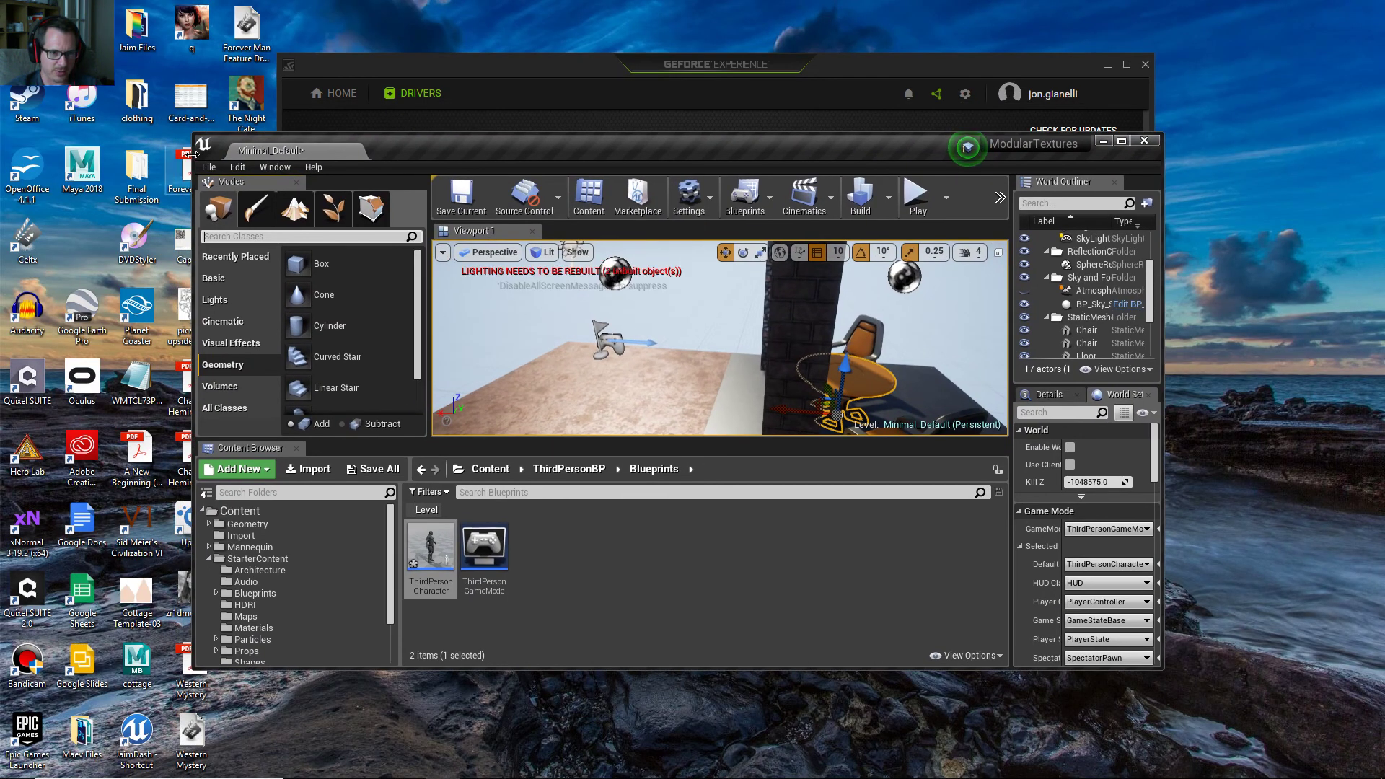
pyautogui.doubleClick(404, 153)
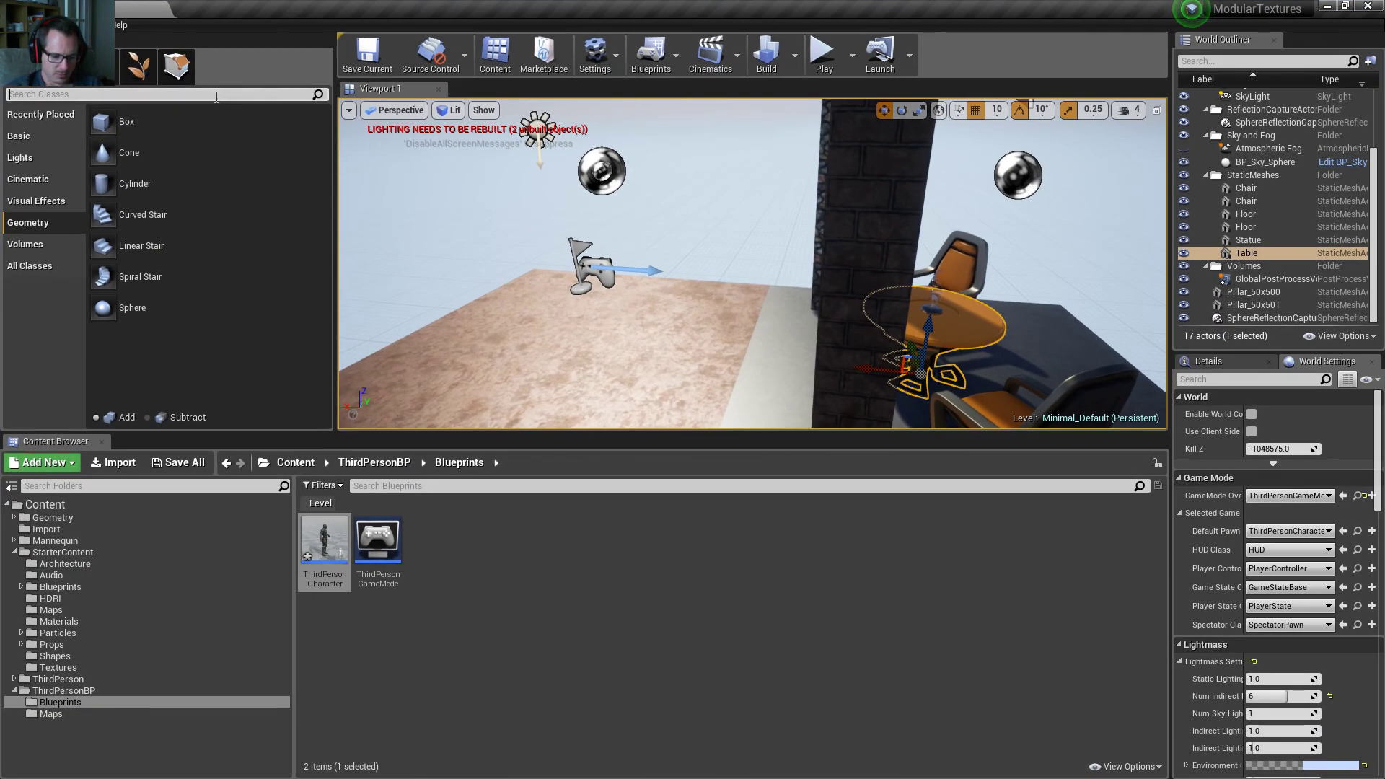
pyautogui.write('lands')
pyautogui.moveTo(113, 130); pyautogui.dragTo(472, 274)
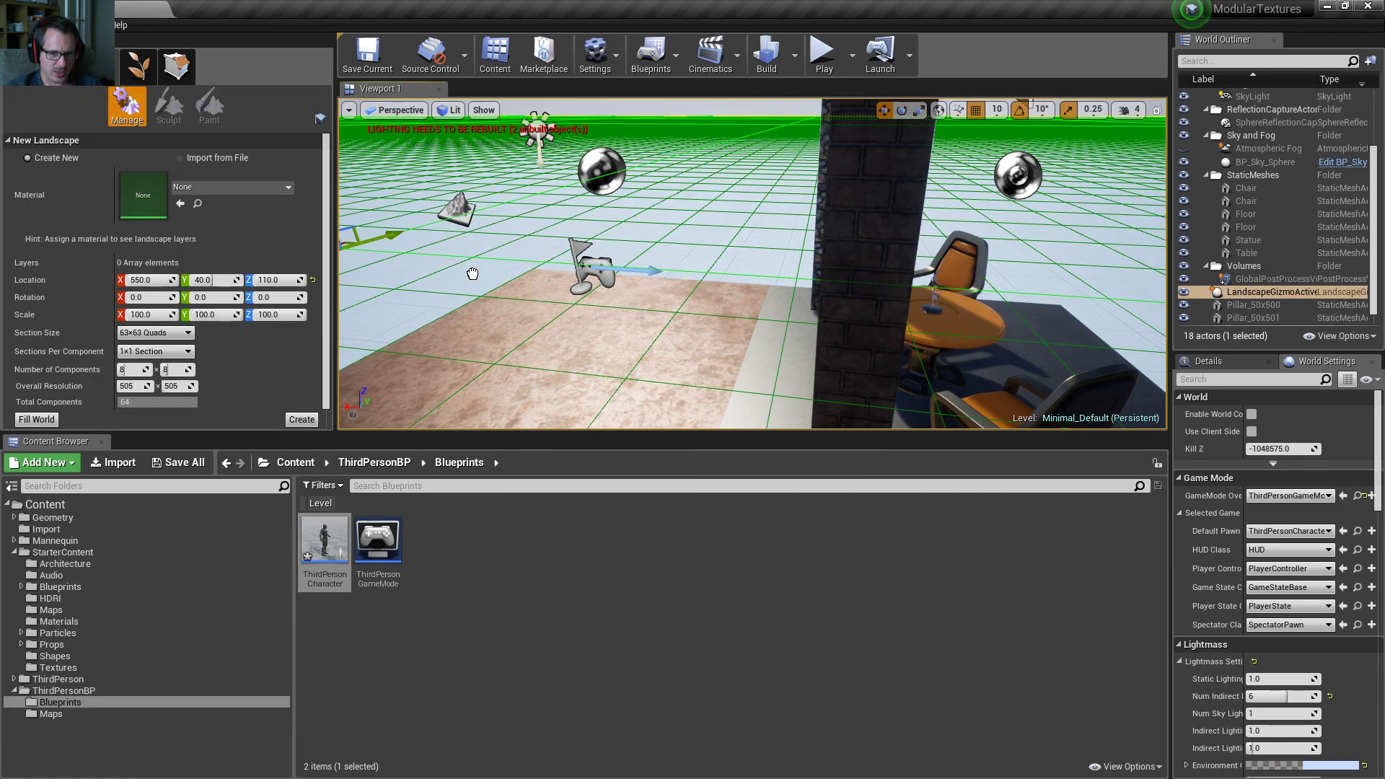
# - Examine the extent of the new landscape's preview grid around the floor and pillars
pyautogui.moveTo(473, 274); pyautogui.dragTo(468, 236, button='right')
pyautogui.press('w')
pyautogui.press('e')
pyautogui.press('s')
pyautogui.moveTo(581, 215); pyautogui.dragTo(581, 208, button='right')
pyautogui.press('q')
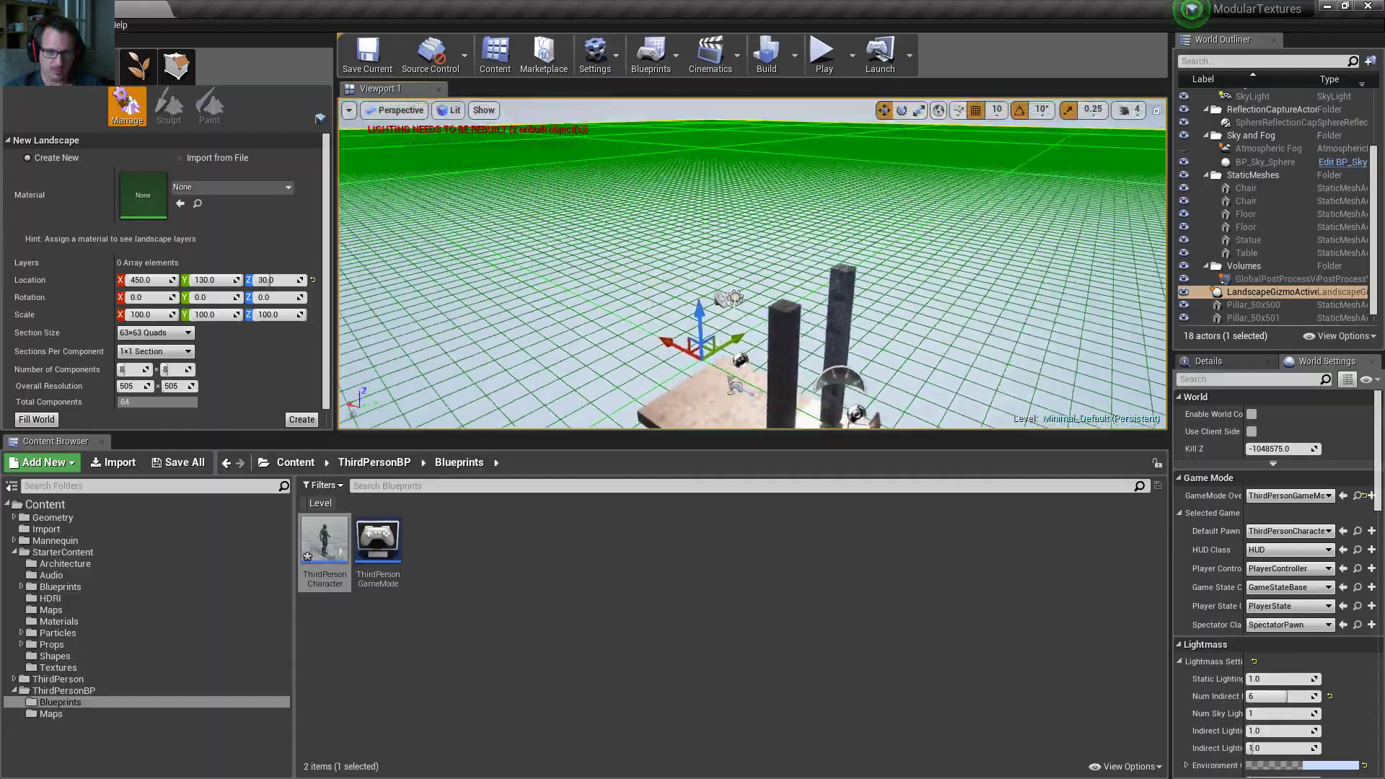
pyautogui.moveTo(752, 264); pyautogui.dragTo(829, 239, button='right')
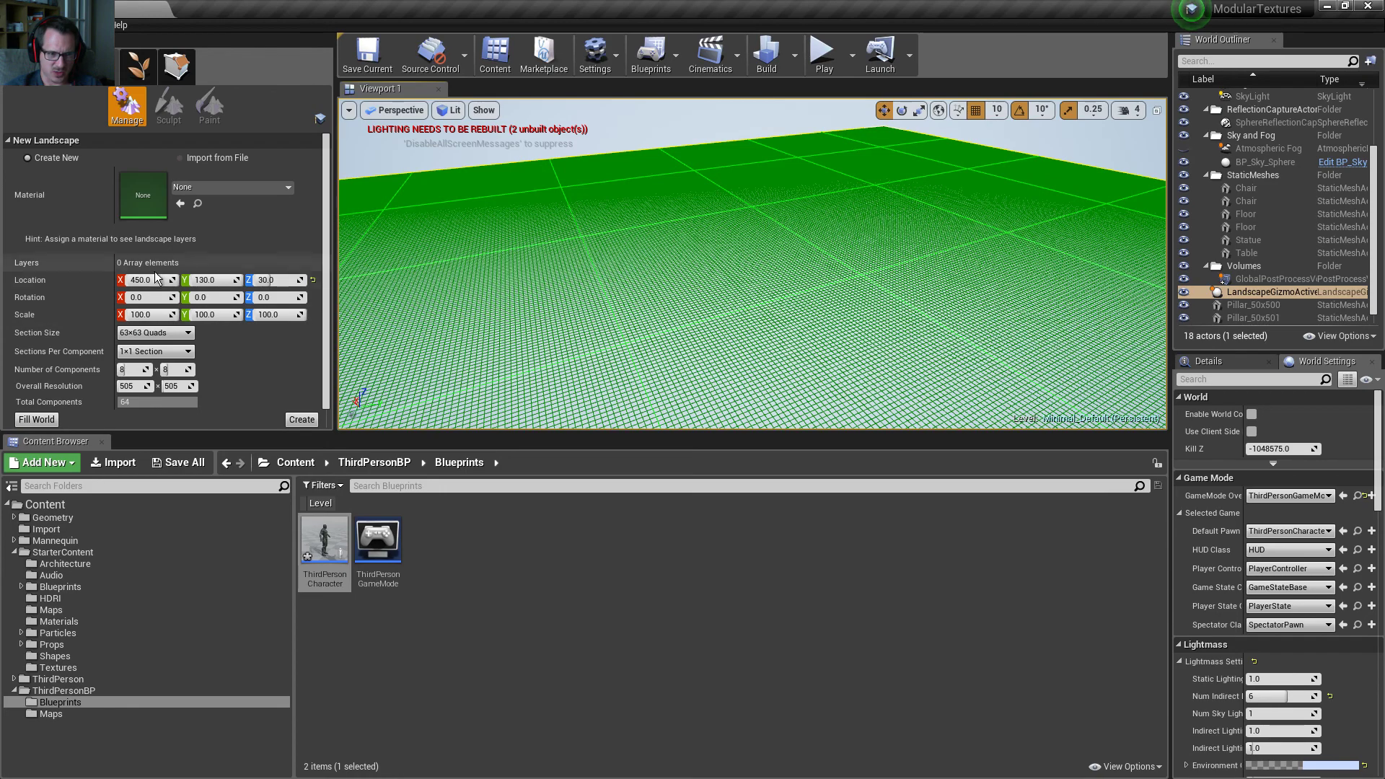
# - Set the new landscape's section size to 7×7 quads and check the grid against the floor and pillars
pyautogui.click(149, 336)
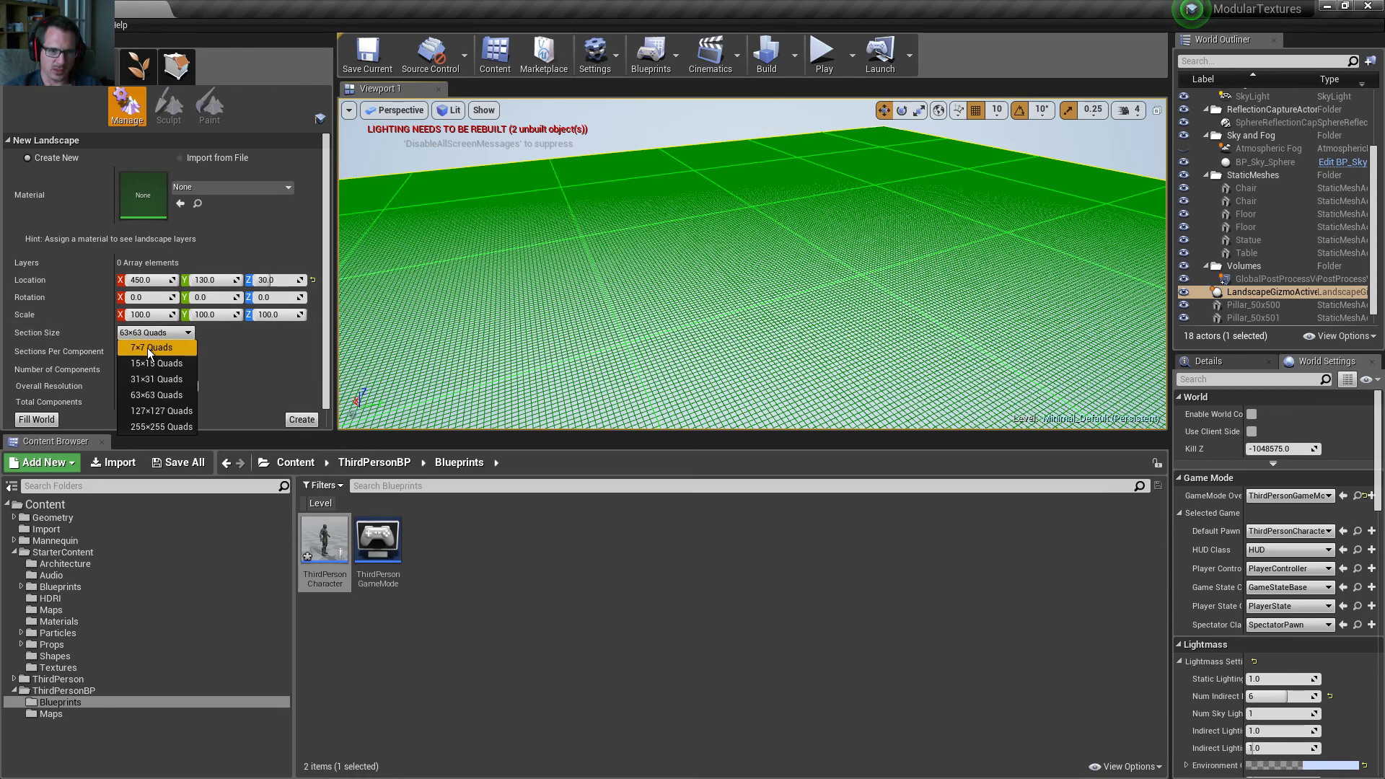
pyautogui.click(147, 348)
pyautogui.moveTo(752, 264); pyautogui.dragTo(757, 225, button='right')
pyautogui.press('w')
pyautogui.press('w')
pyautogui.press('s')
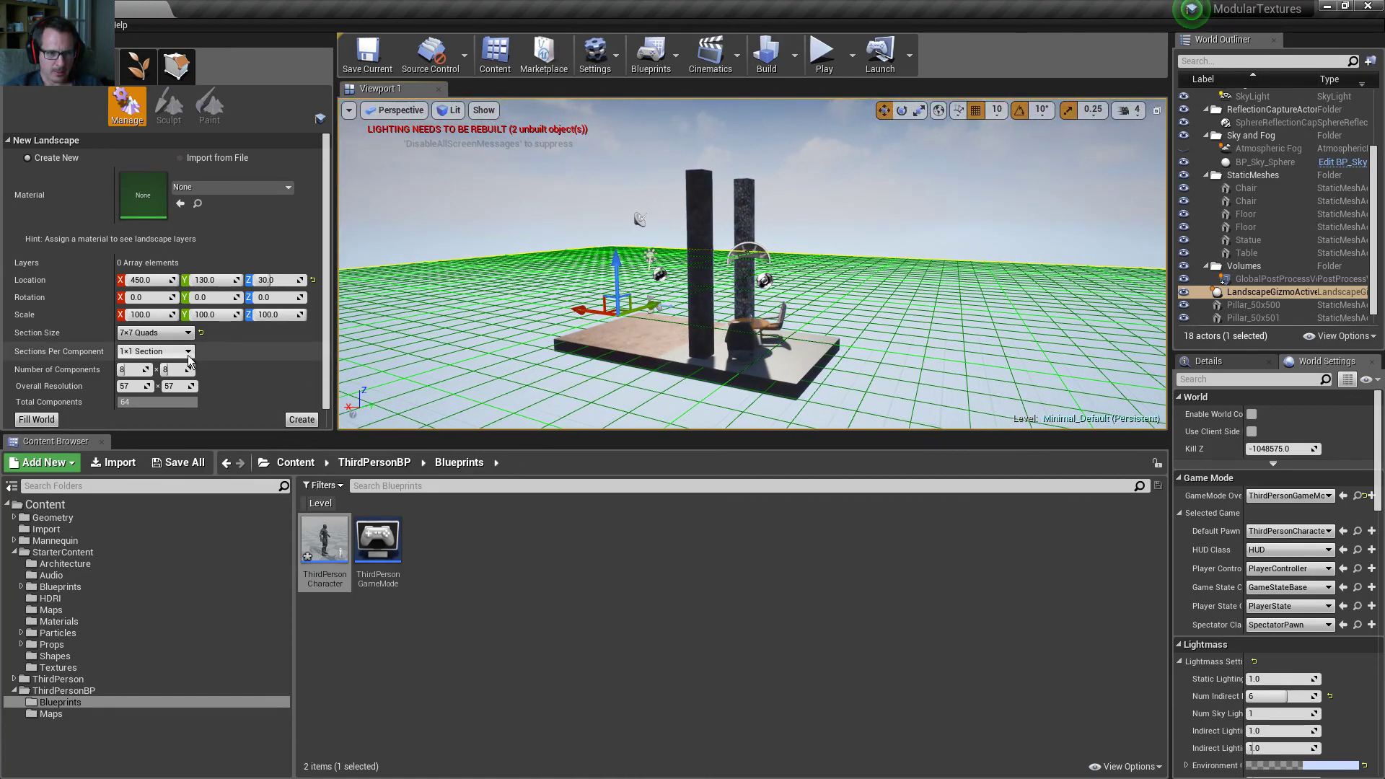
pyautogui.click(155, 382)
pyautogui.click(155, 333)
pyautogui.click(155, 347)
pyautogui.click(157, 353)
pyautogui.click(157, 366)
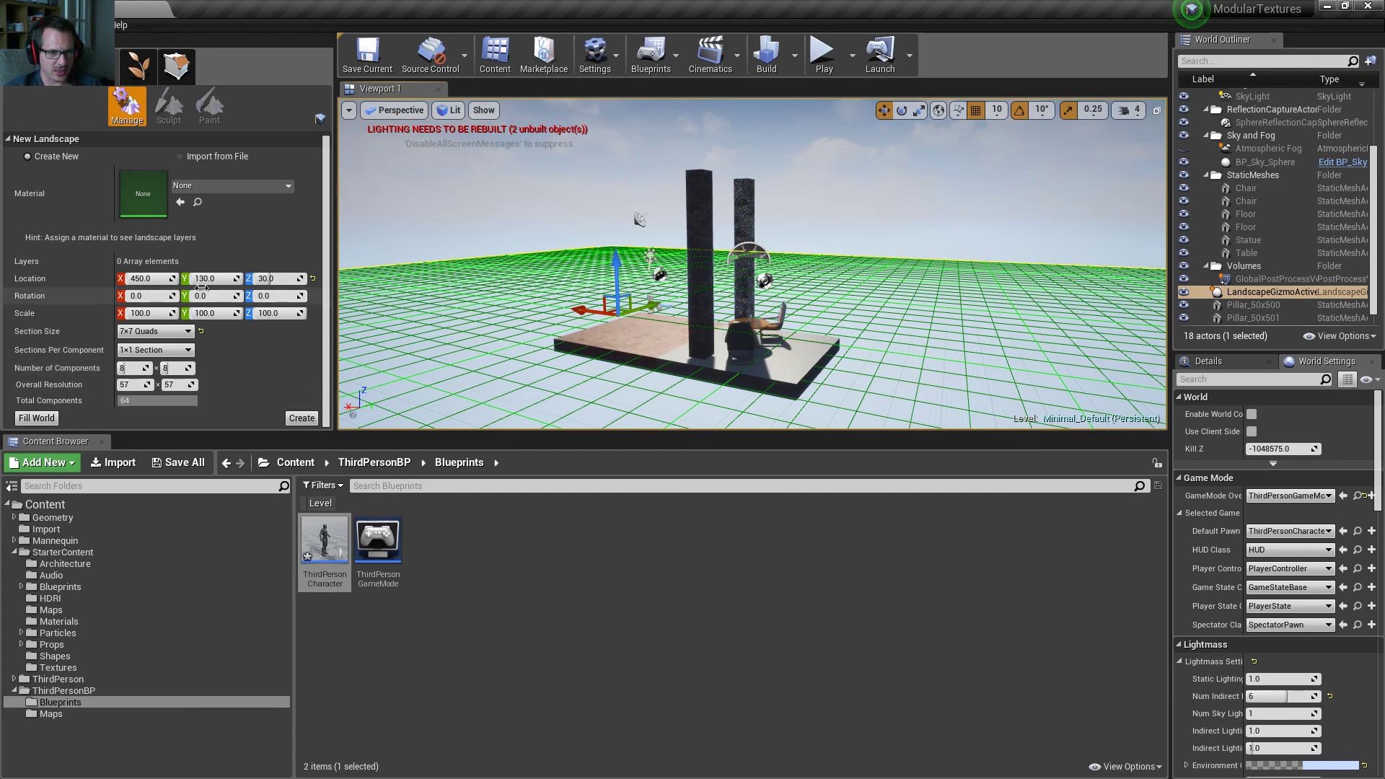
# - Assign the M_Ground_Grass material to the new landscape and create it
pyautogui.click(253, 187)
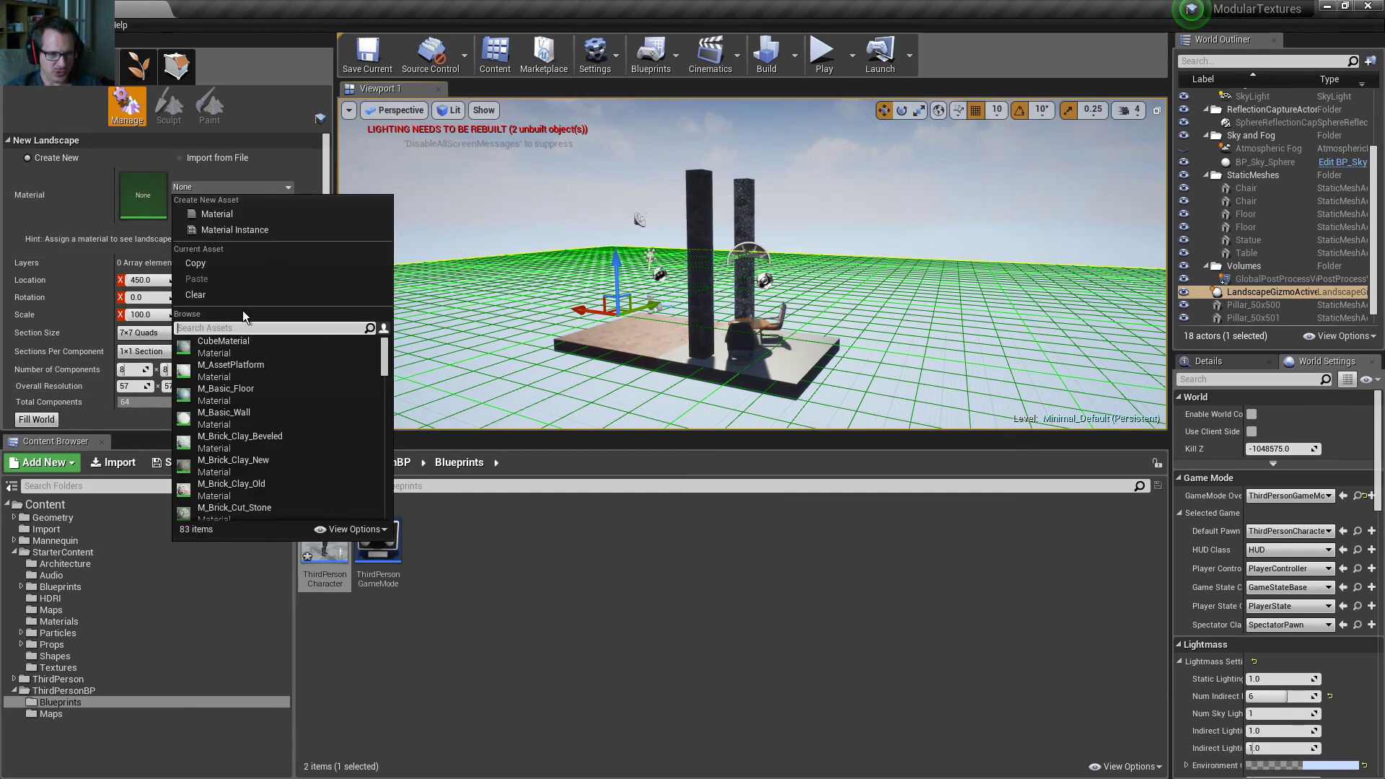
pyautogui.write('grass')
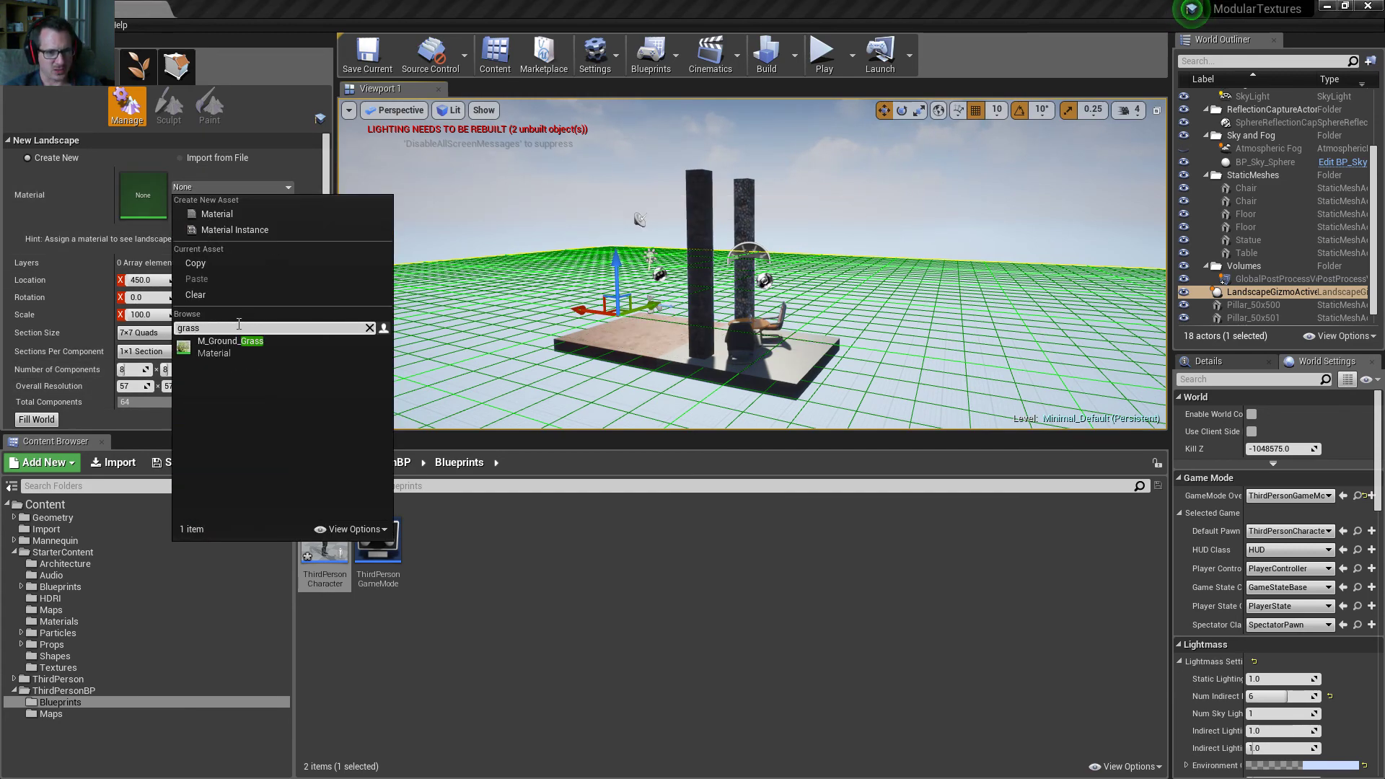
pyautogui.click(258, 340)
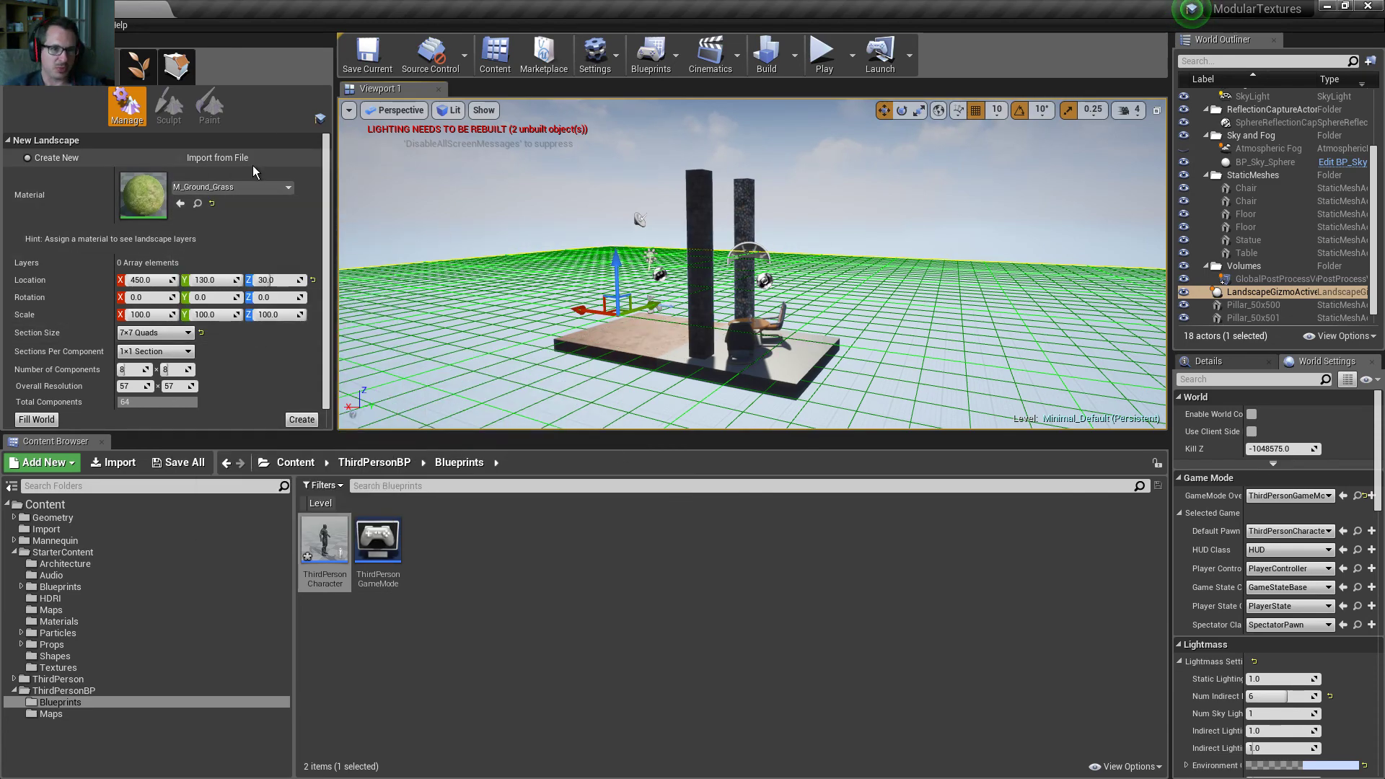
pyautogui.click(315, 418)
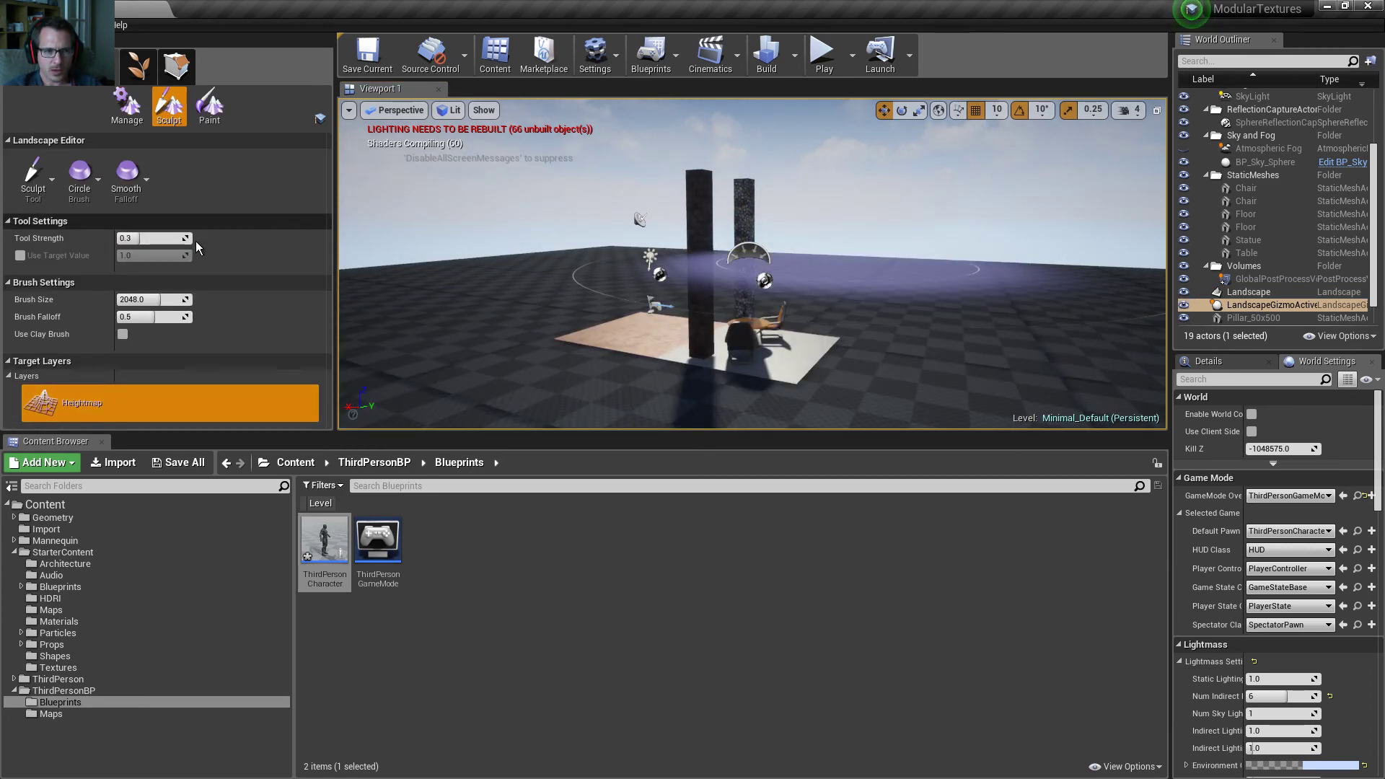
# - Switch the landscape tools to Manage, return to Place mode and look over the grass-covered landscape
pyautogui.click(127, 105)
pyautogui.moveTo(621, 252)
pyautogui.mouseDown(button='right')
pyautogui.moveTo(548, 346)
pyautogui.moveTo(612, 296)
pyautogui.mouseUp(button='right')
pyautogui.press('e')
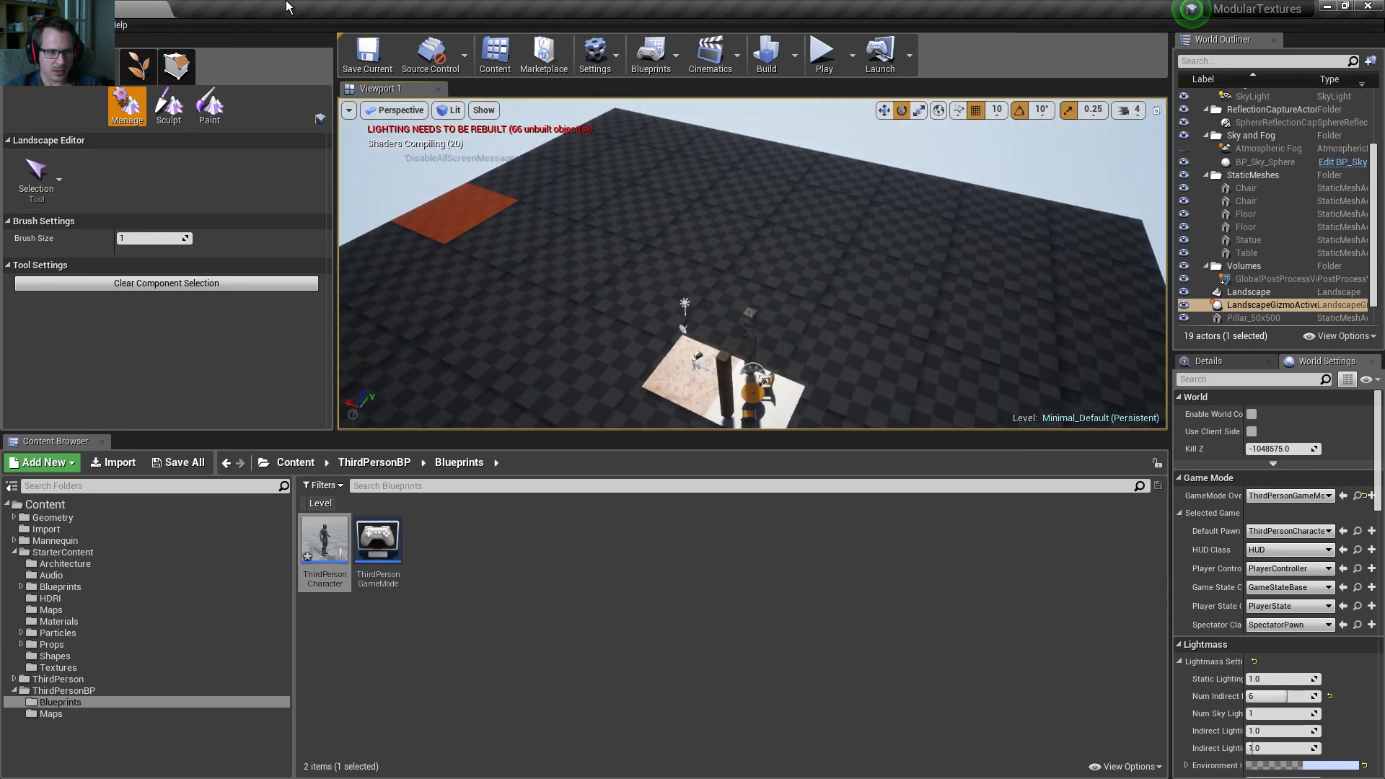
pyautogui.moveTo(242, 4); pyautogui.dragTo(417, 30)
pyautogui.click(119, 102)
pyautogui.moveTo(342, 52); pyautogui.dragTo(360, 2)
pyautogui.moveTo(516, 331); pyautogui.dragTo(483, 332, button='right')
pyautogui.press('s')
pyautogui.moveTo(727, 145); pyautogui.dragTo(643, 191, button='right')
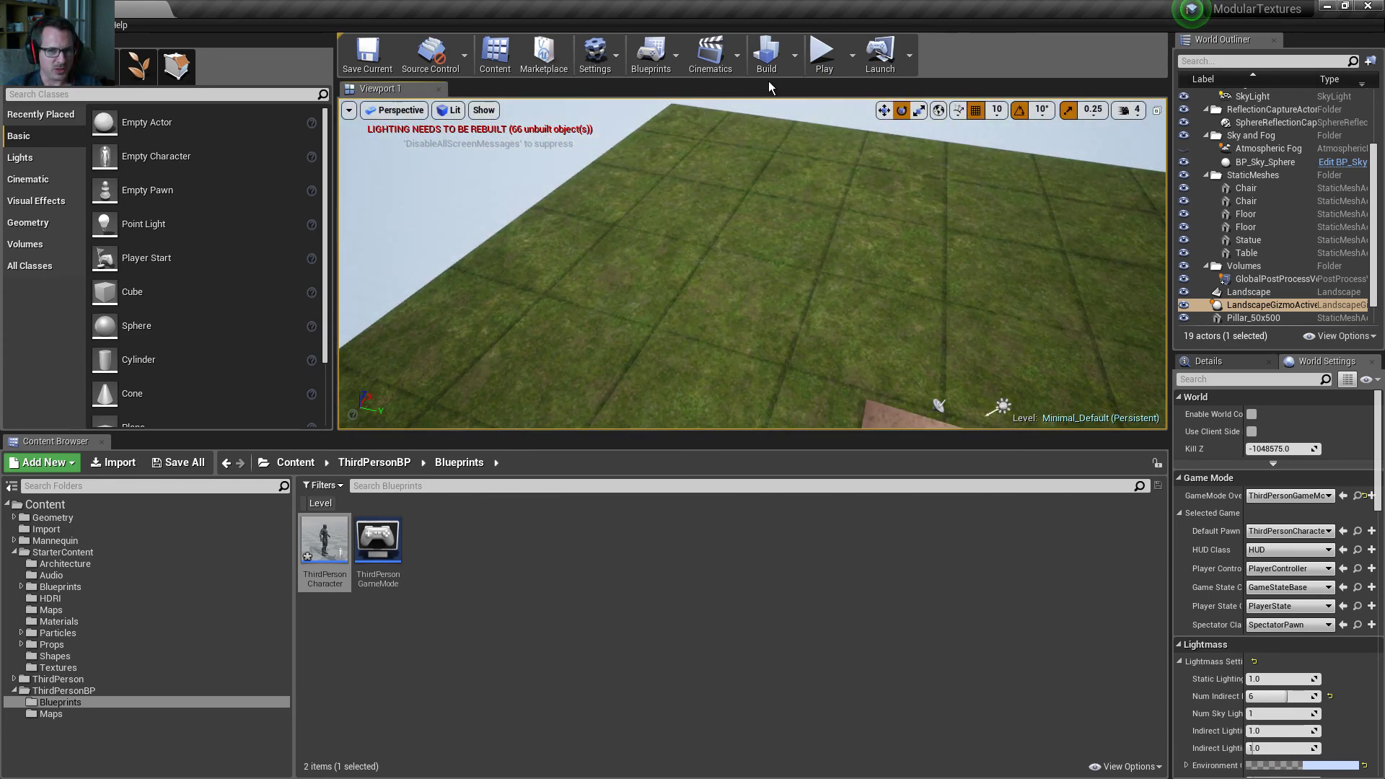
pyautogui.moveTo(762, 169); pyautogui.dragTo(795, 210, button='right')
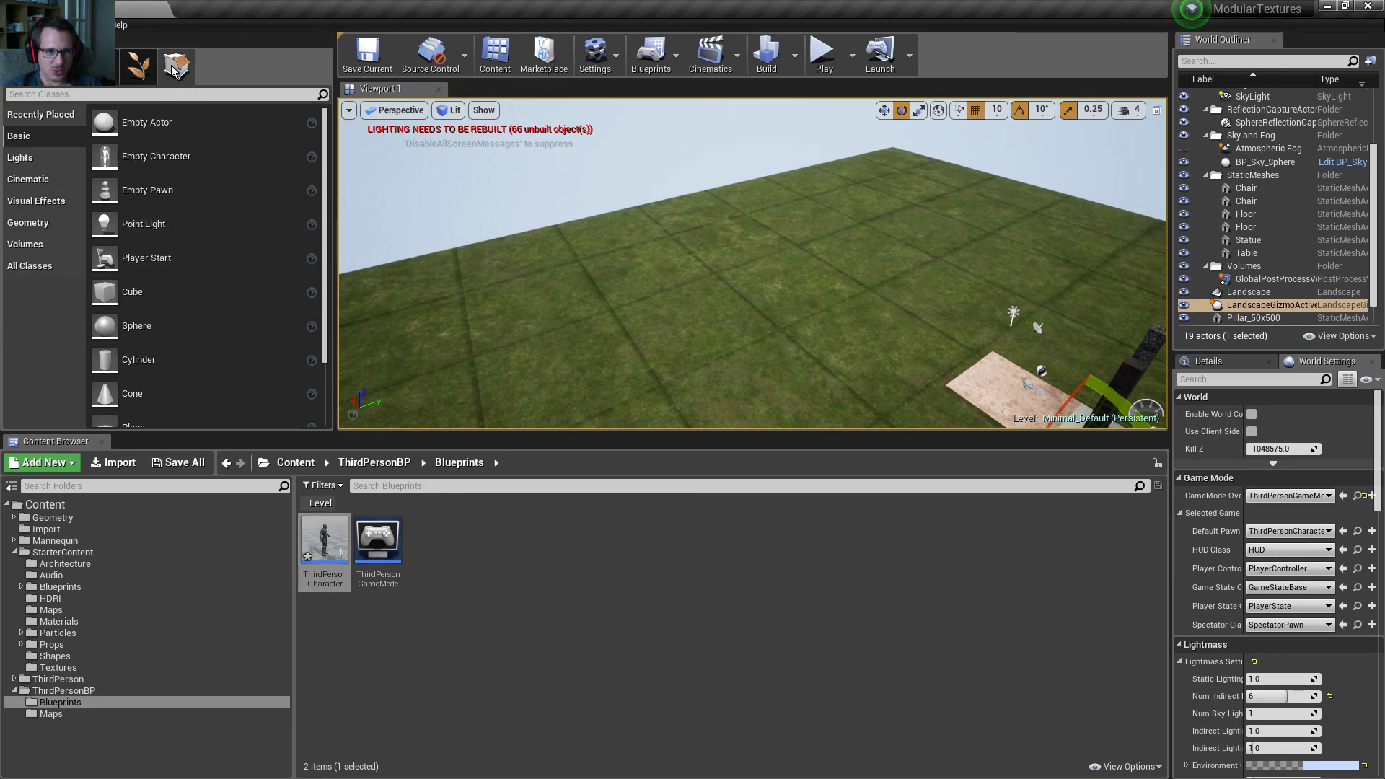
# - Return to the Landscape Sculpt tool and set tool strength to about 0.23 and brush size to about 519
pyautogui.doubleClick(251, 13)
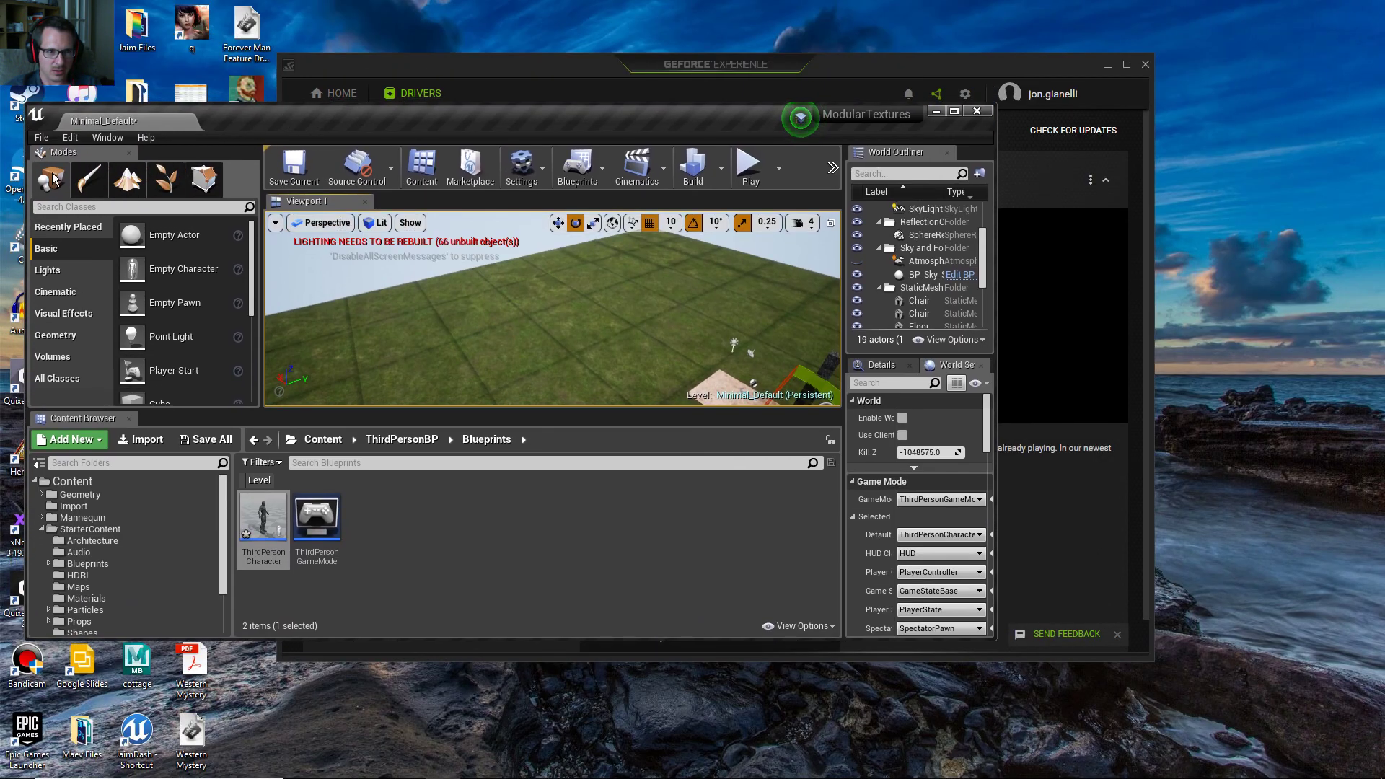
pyautogui.click(137, 184)
pyautogui.doubleClick(323, 131)
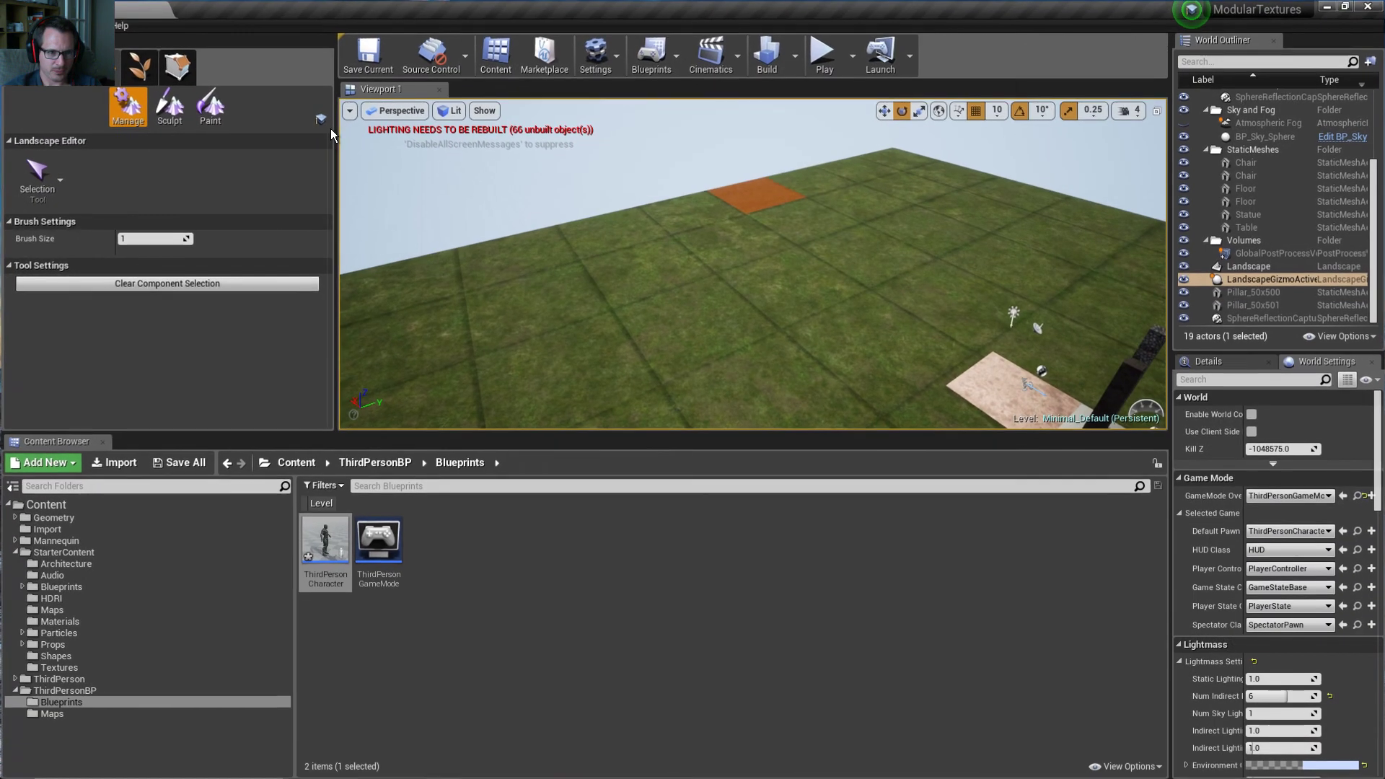
pyautogui.click(169, 108)
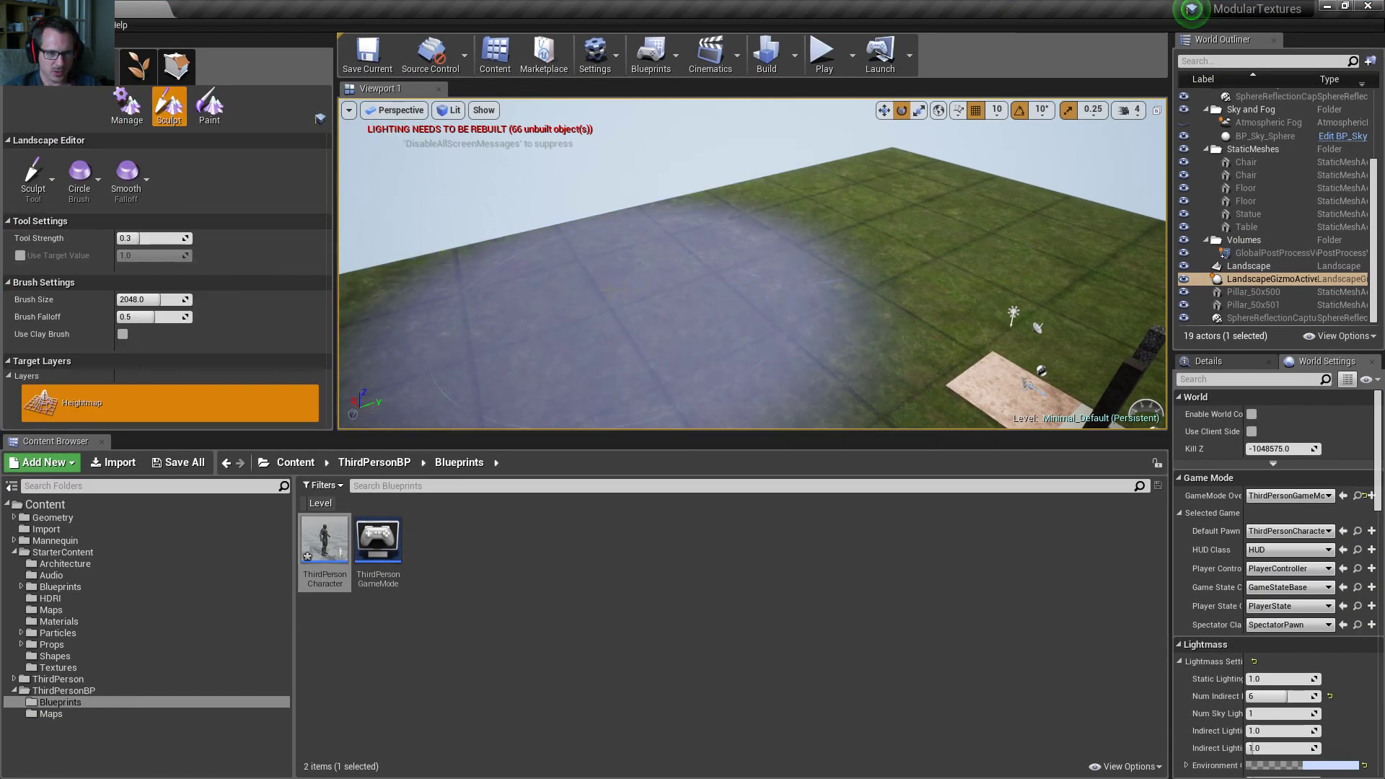
pyautogui.moveTo(149, 299); pyautogui.dragTo(147, 261)
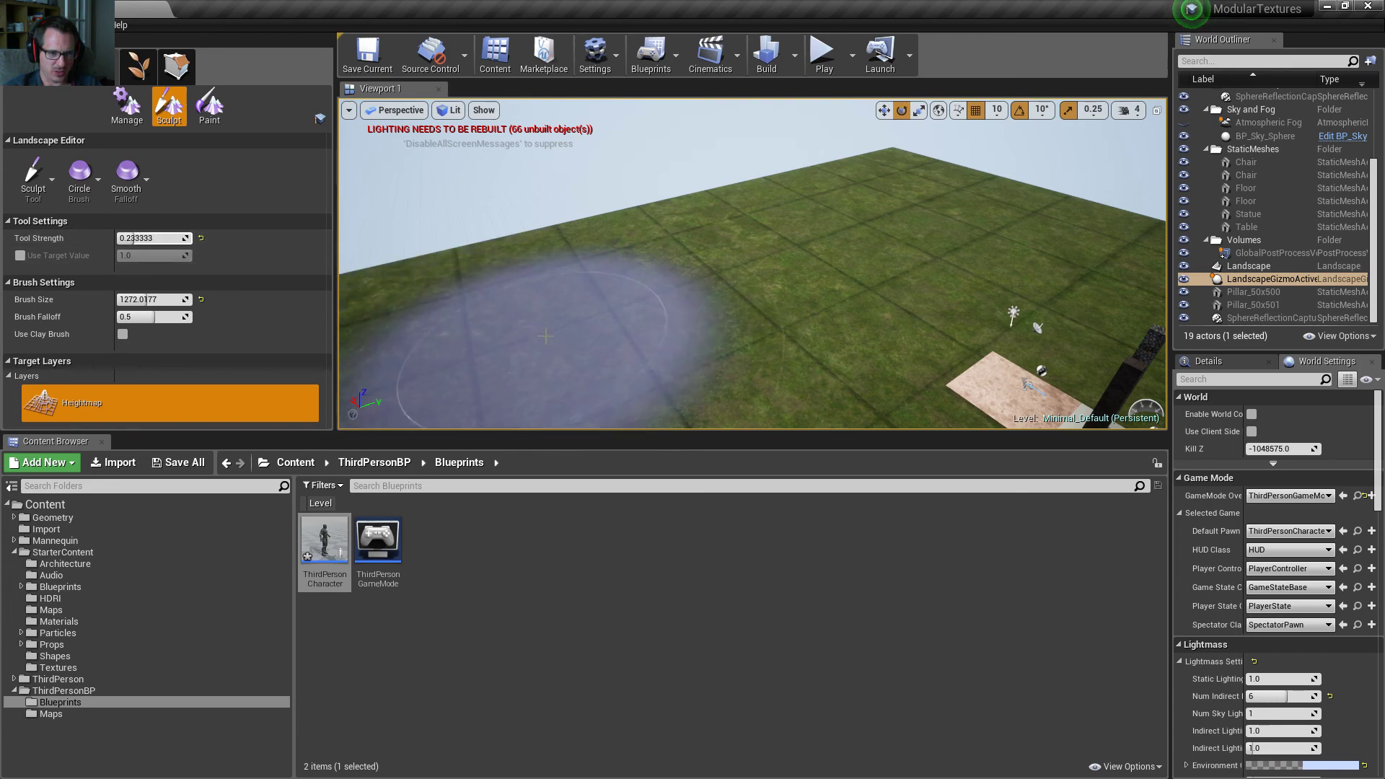
pyautogui.moveTo(147, 299); pyautogui.dragTo(130, 299)
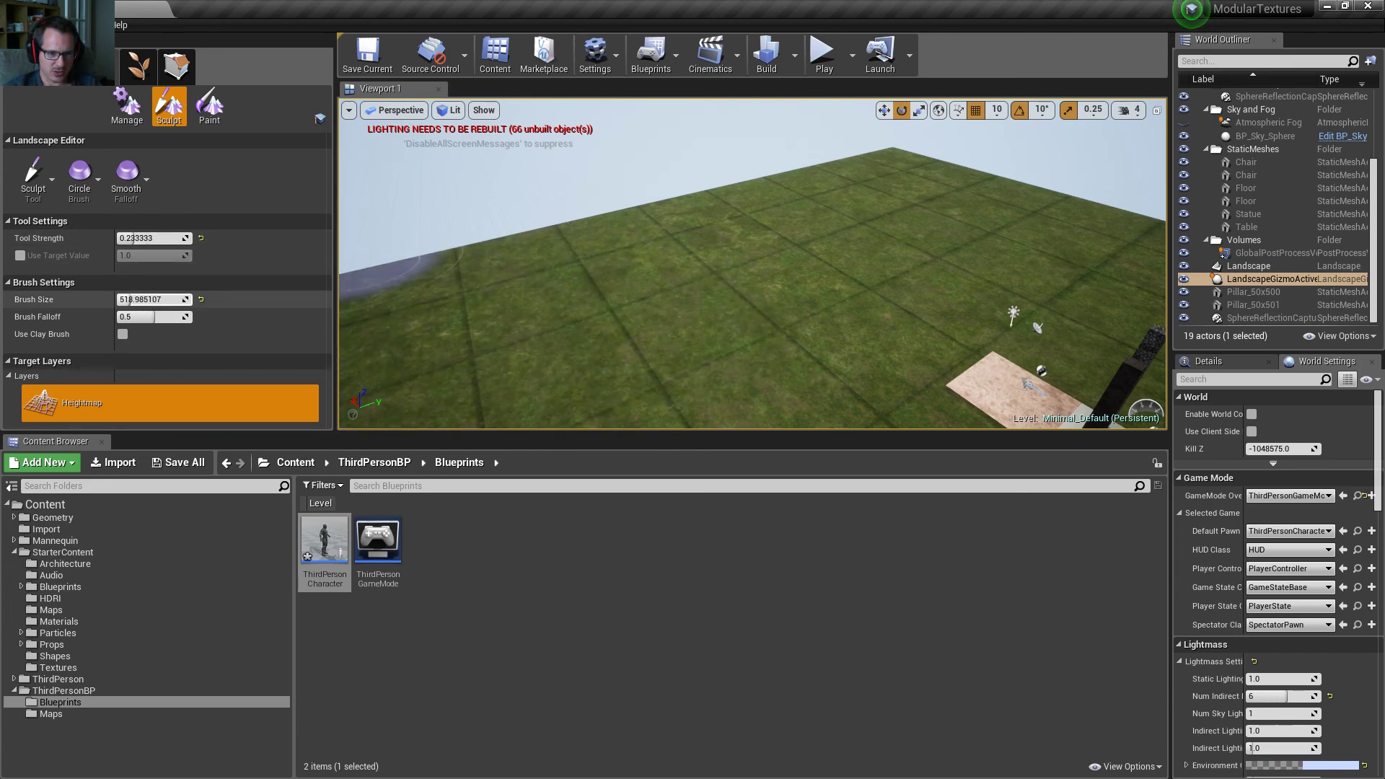
# - Sculpt raised hills with a hollow between them on the open grass beside the floor and pillars
pyautogui.moveTo(561, 306)
pyautogui.mouseDown()
pyautogui.moveTo(664, 247)
pyautogui.moveTo(905, 216)
pyautogui.mouseUp()
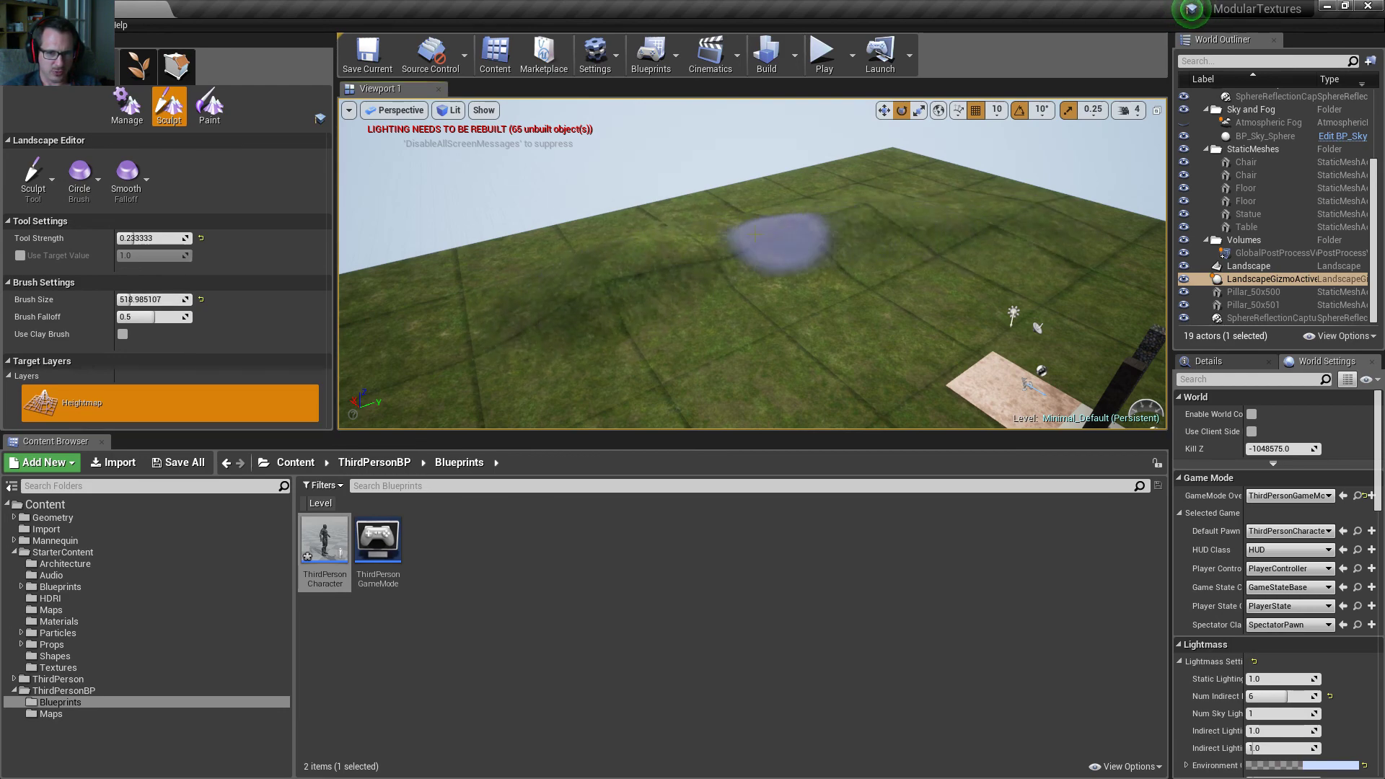
pyautogui.moveTo(500, 334)
pyautogui.mouseDown()
pyautogui.moveTo(427, 344)
pyautogui.moveTo(424, 301)
pyautogui.moveTo(556, 304)
pyautogui.moveTo(682, 236)
pyautogui.mouseUp()
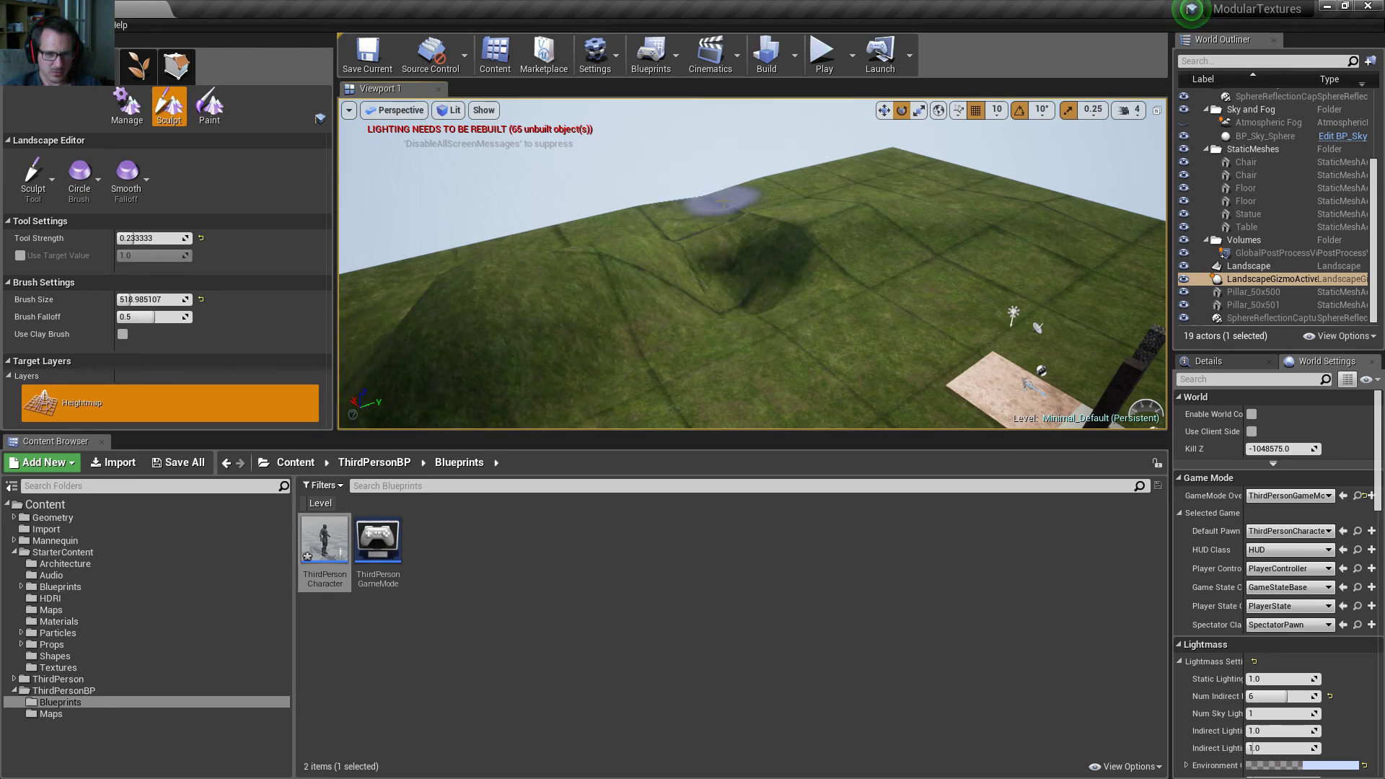
pyautogui.moveTo(944, 232); pyautogui.dragTo(1020, 225, button='right')
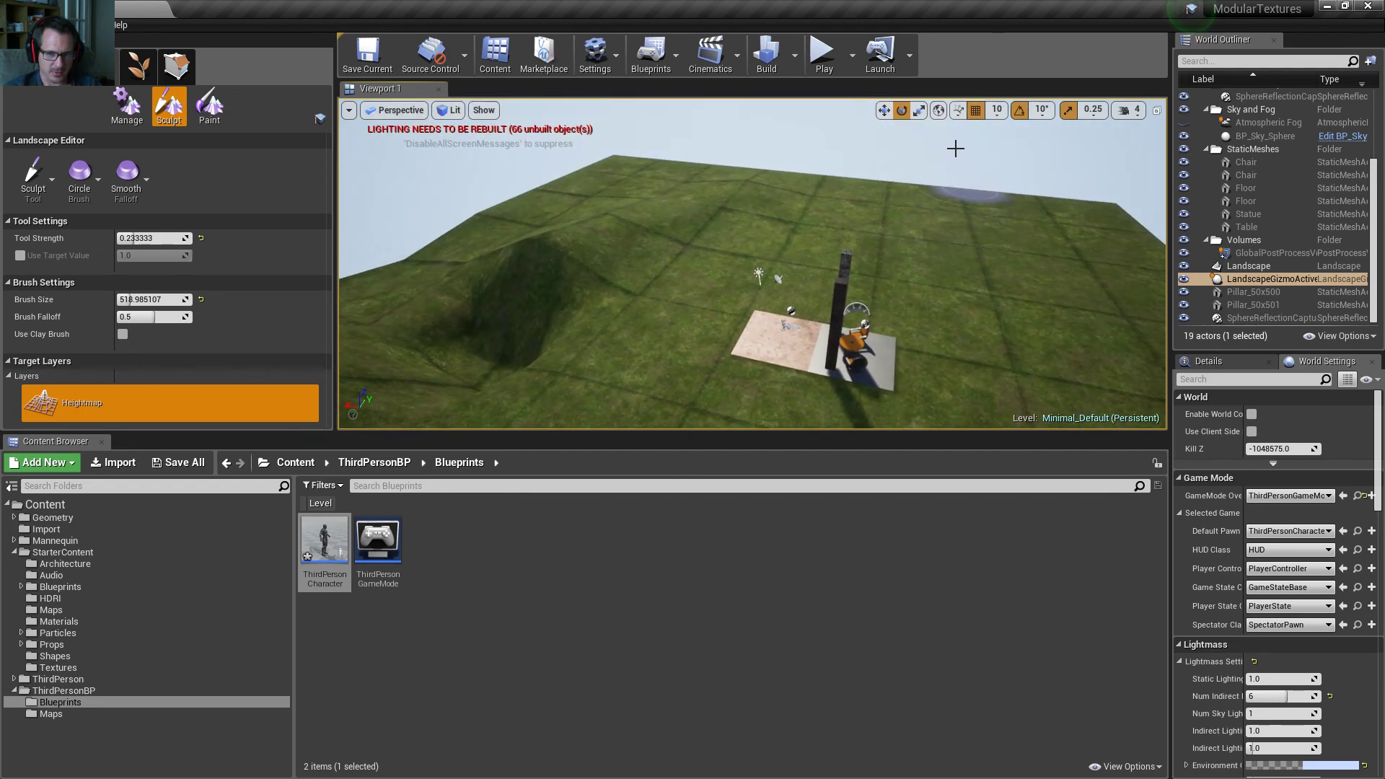
# - Playtest the level by running the character through the sculpted hills, and end the play session
pyautogui.click(824, 56)
pyautogui.press('w')
pyautogui.press('w')
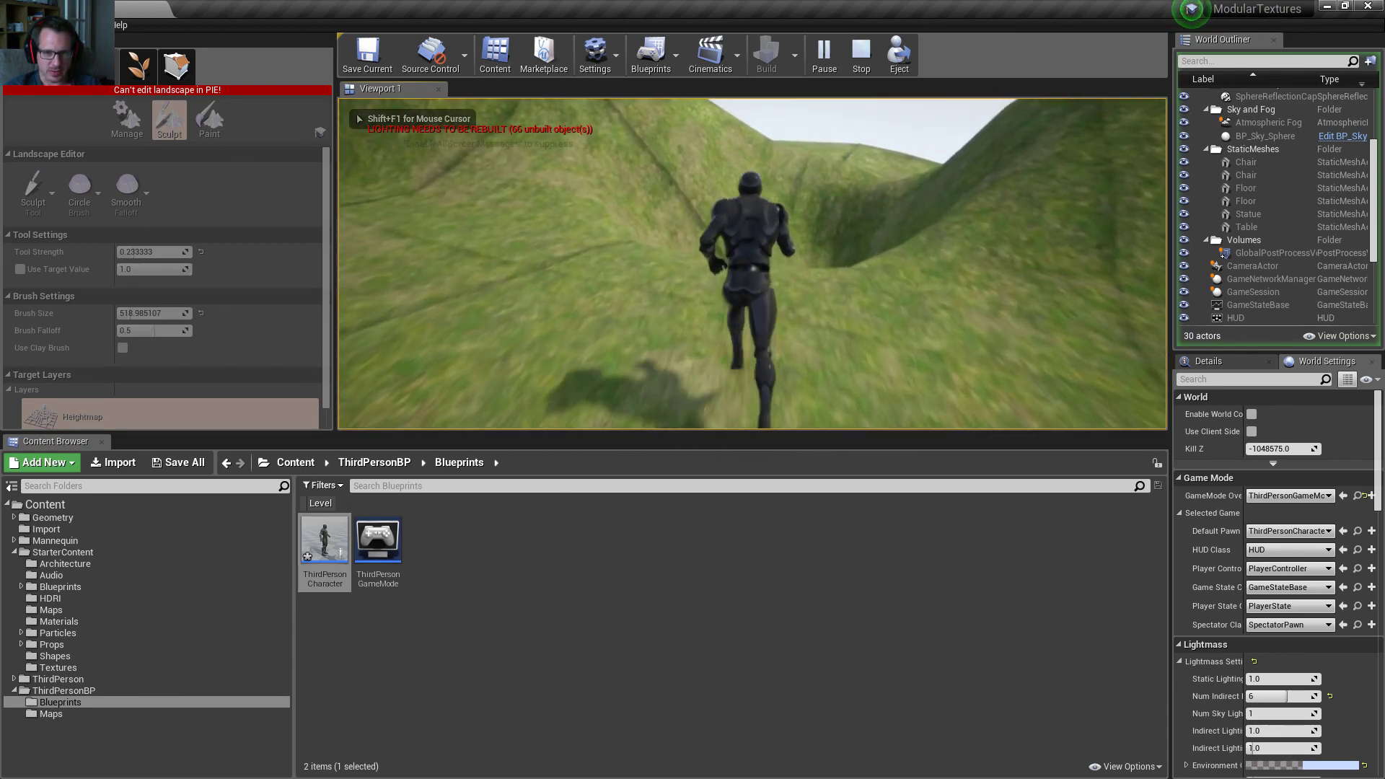
pyautogui.press('w')
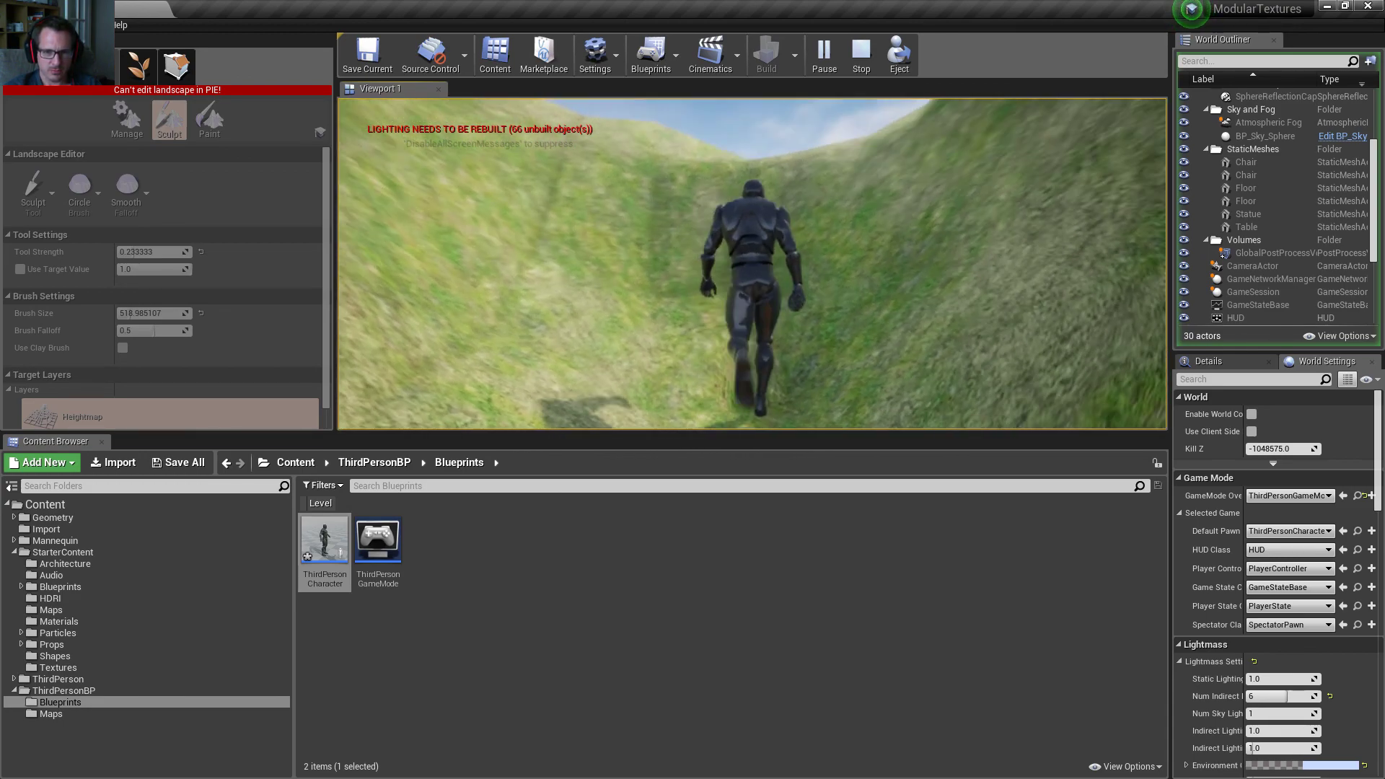
pyautogui.press('w')
pyautogui.press('w')
pyautogui.press('w')
pyautogui.press('Escape')
# - Sculpt the slope of the hill facing the floor and pillars with further brush strokes
pyautogui.moveTo(856, 160); pyautogui.dragTo(844, 217, button='right')
pyautogui.press('s')
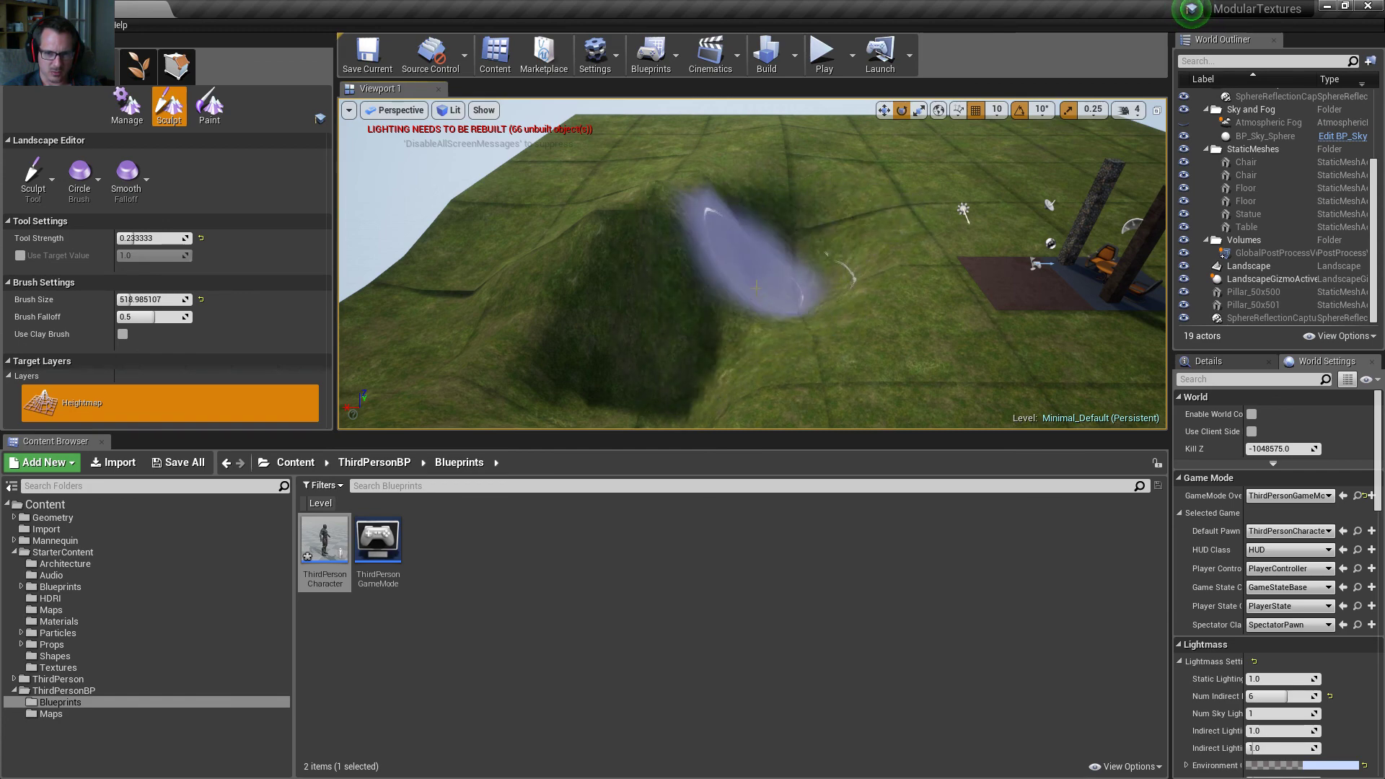
pyautogui.moveTo(755, 287); pyautogui.dragTo(750, 327)
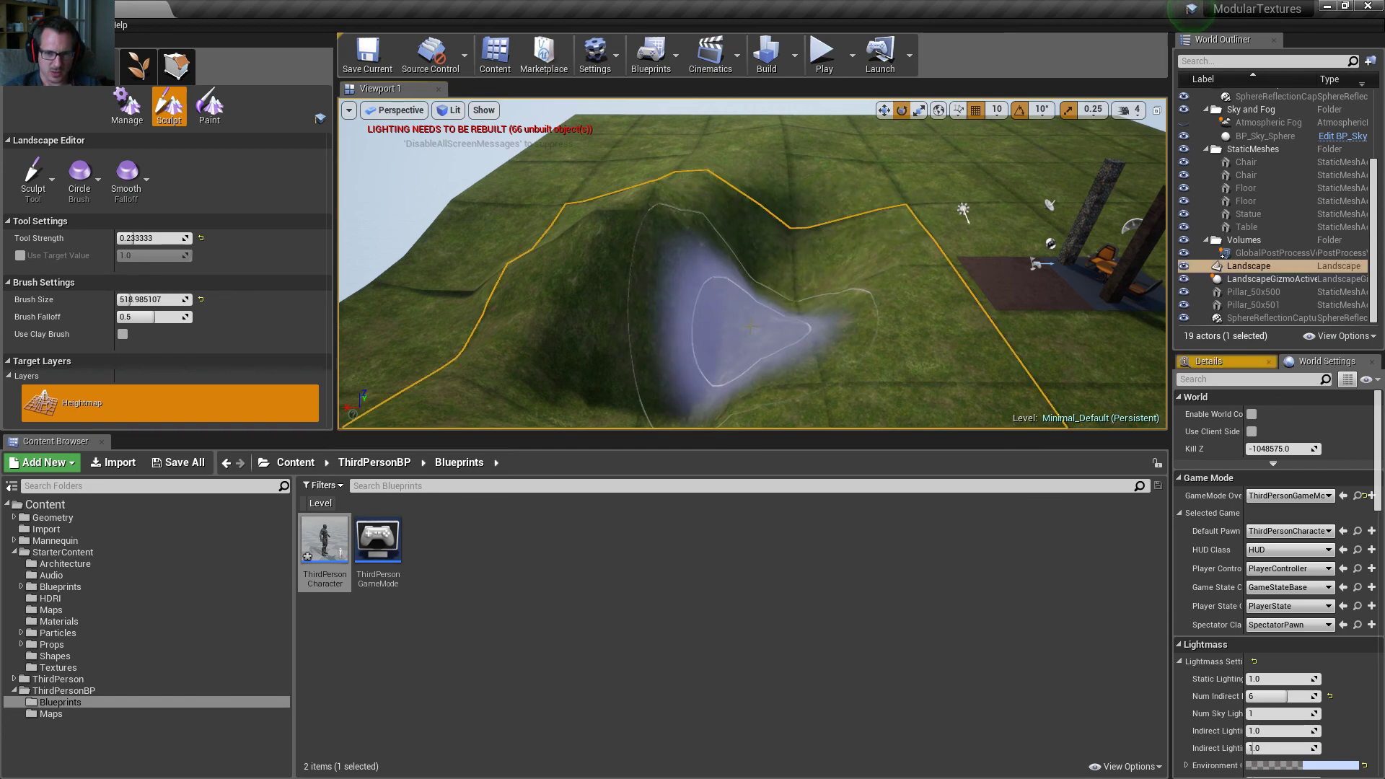
# - Playtest the reshaped terrain, stop the session and view the area around the pillars
pyautogui.click(824, 54)
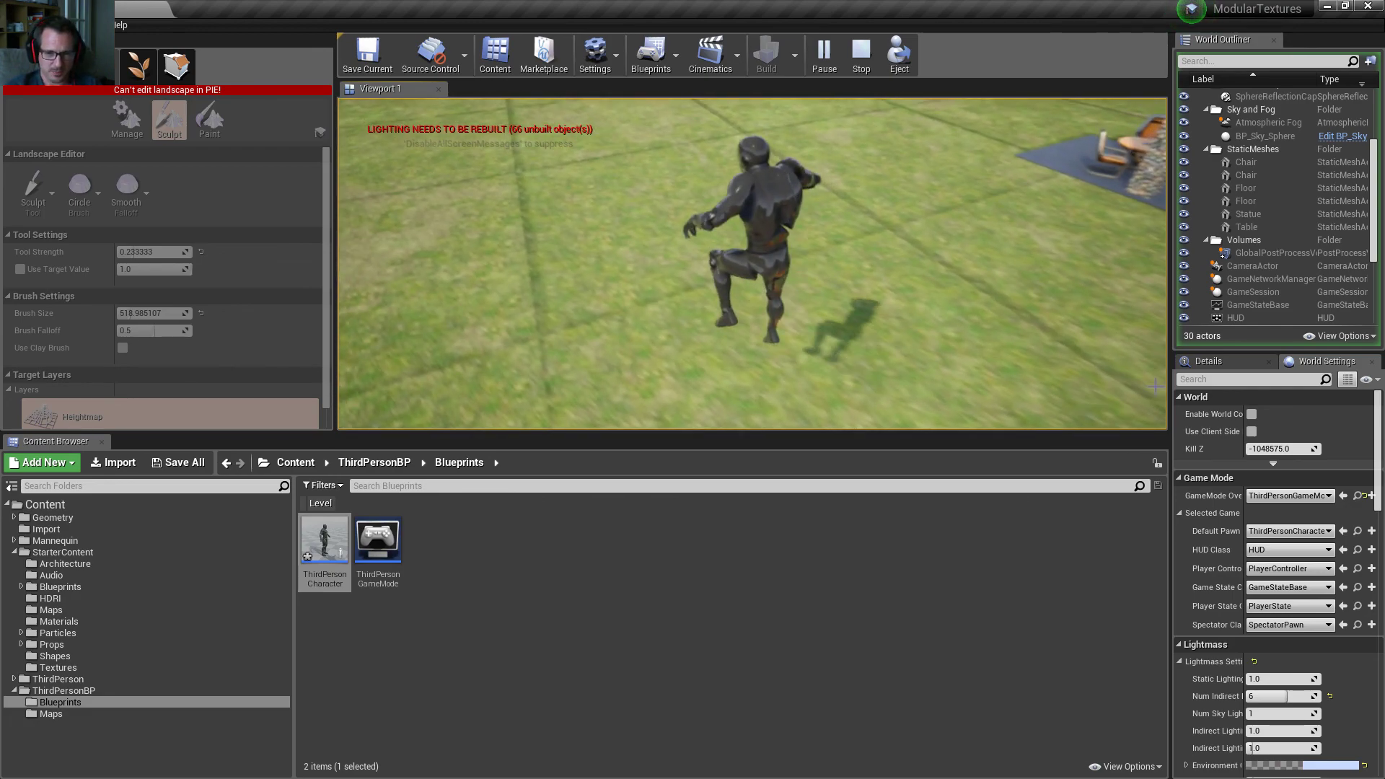
pyautogui.press('Escape')
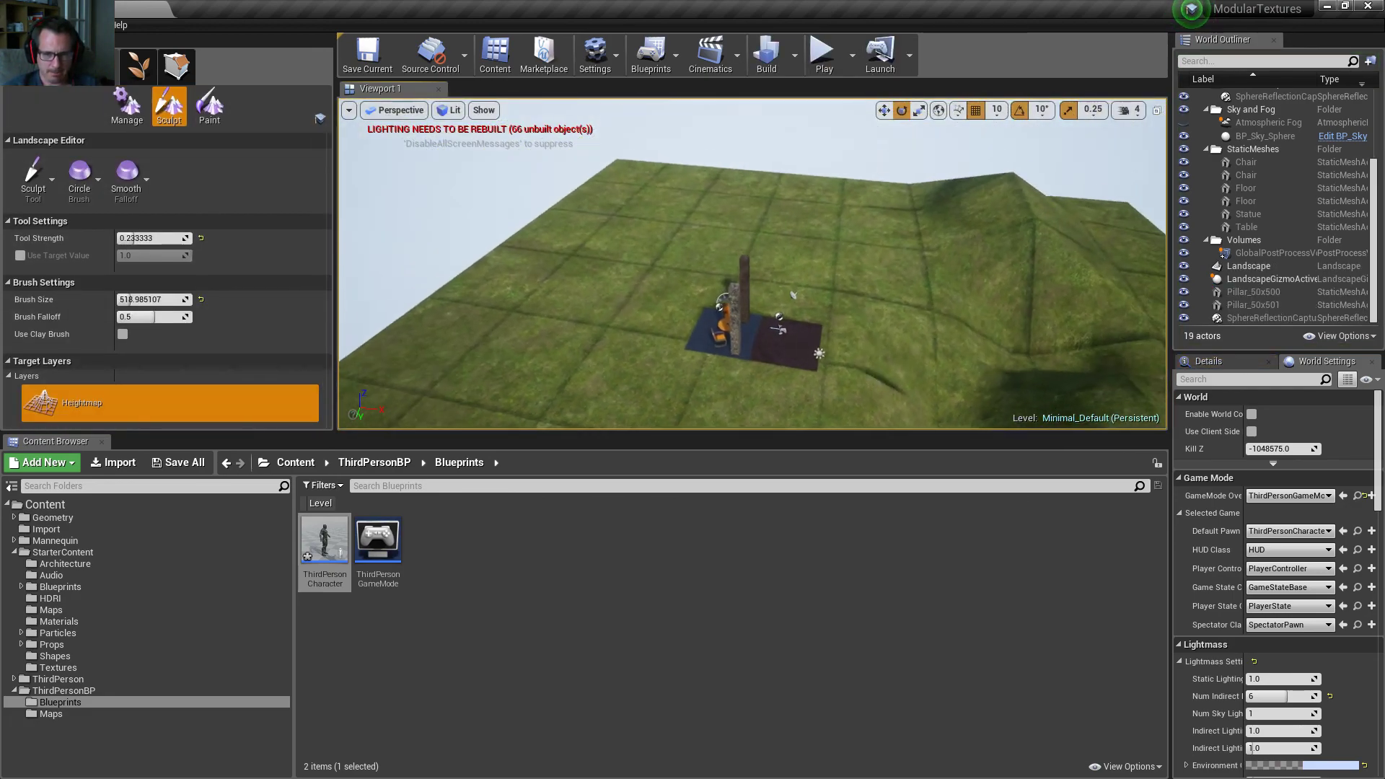
pyautogui.moveTo(750, 266); pyautogui.dragTo(750, 276, button='right')
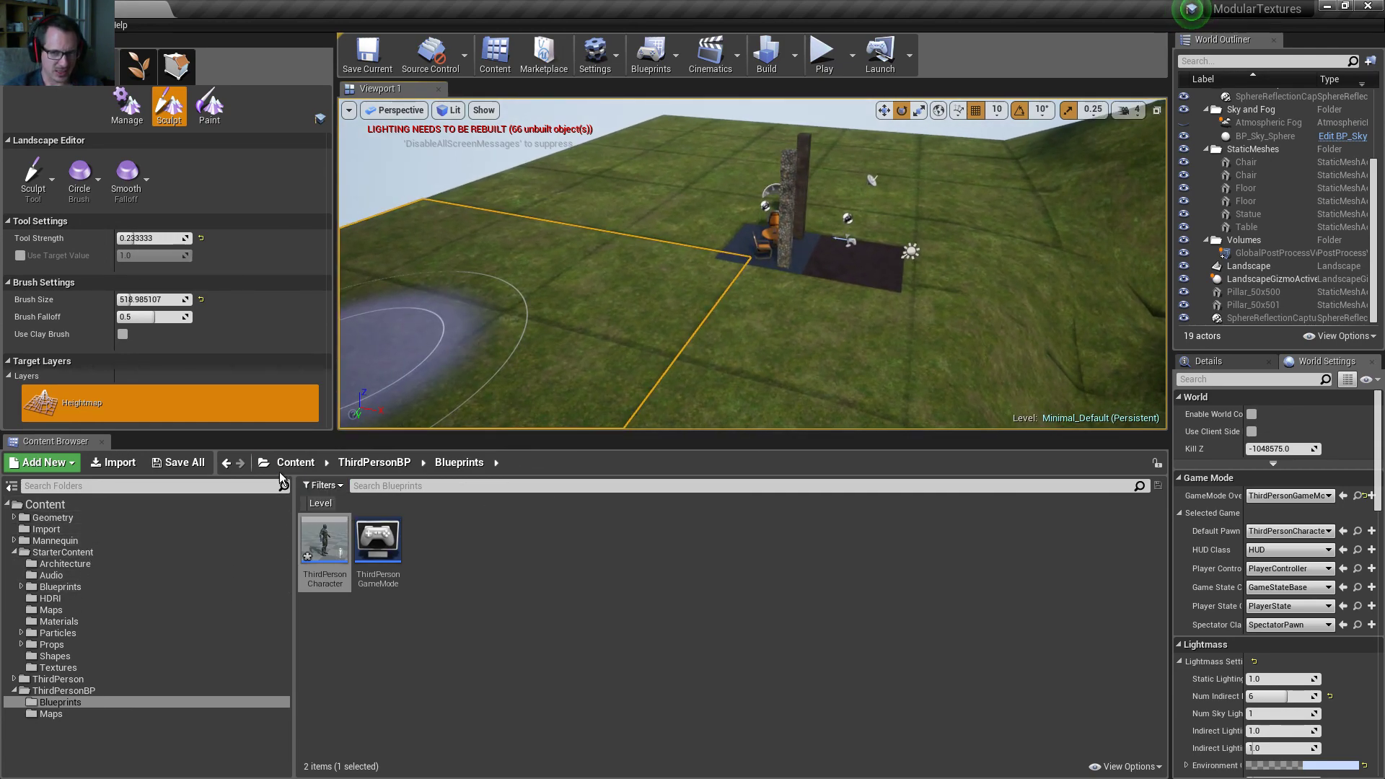
# - Leave Landscape mode and return the editor to Place mode in a maximized window
pyautogui.doubleClick(366, 21)
pyautogui.click(59, 165)
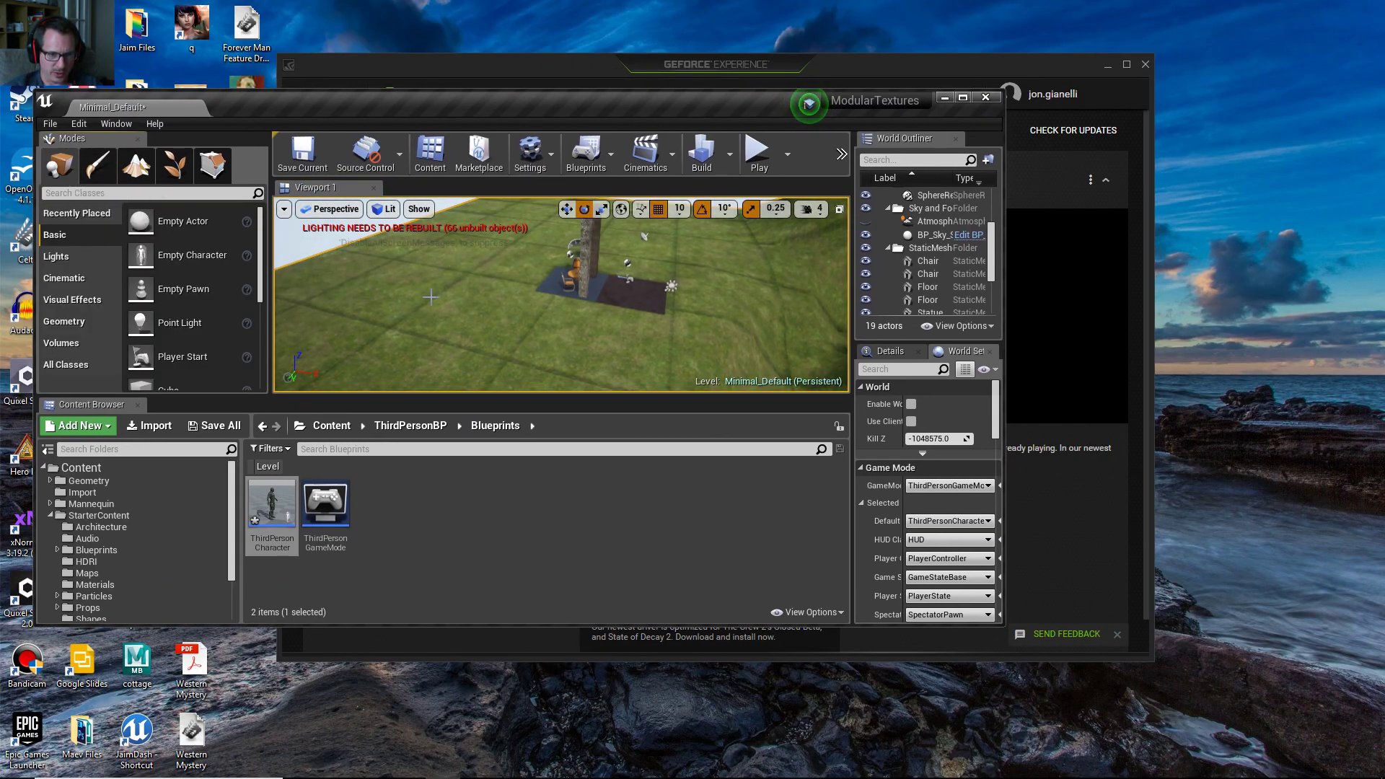
pyautogui.click(136, 164)
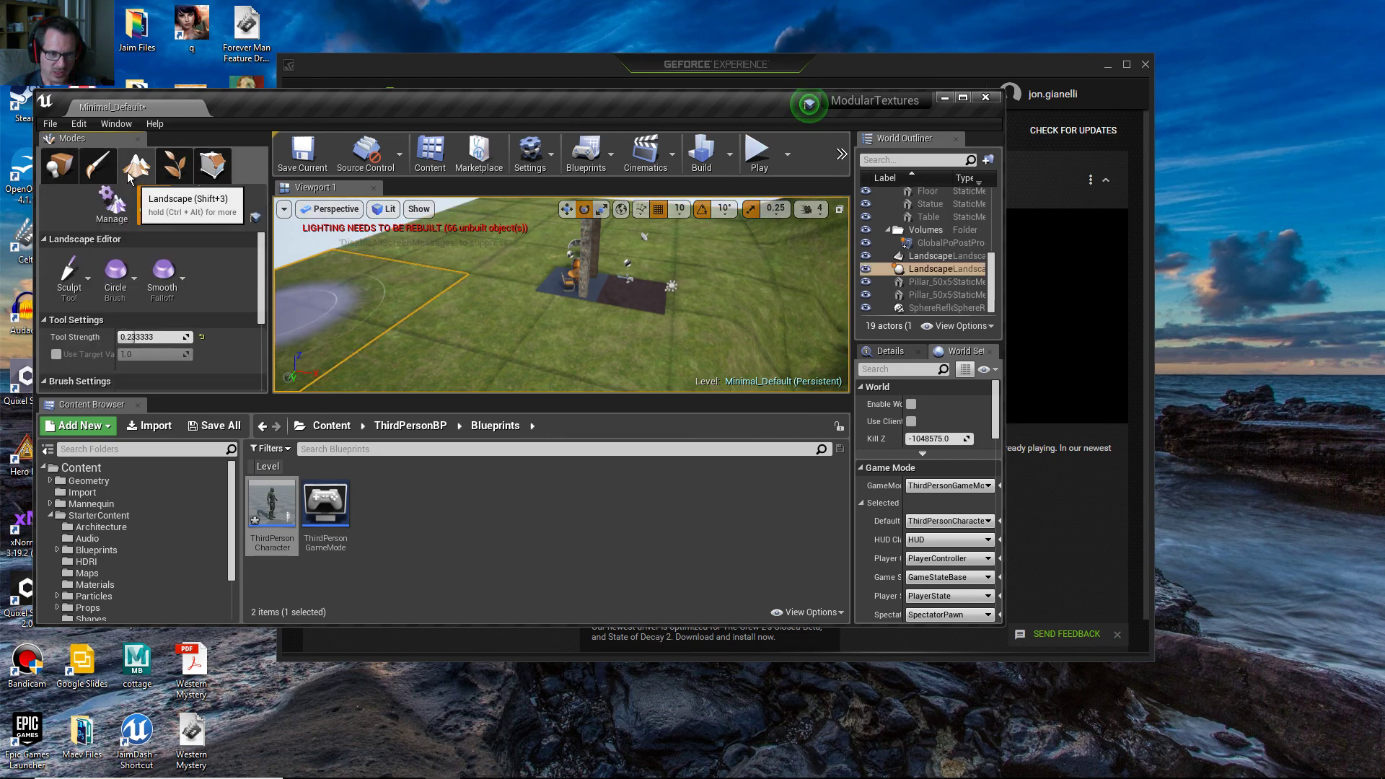
pyautogui.click(61, 178)
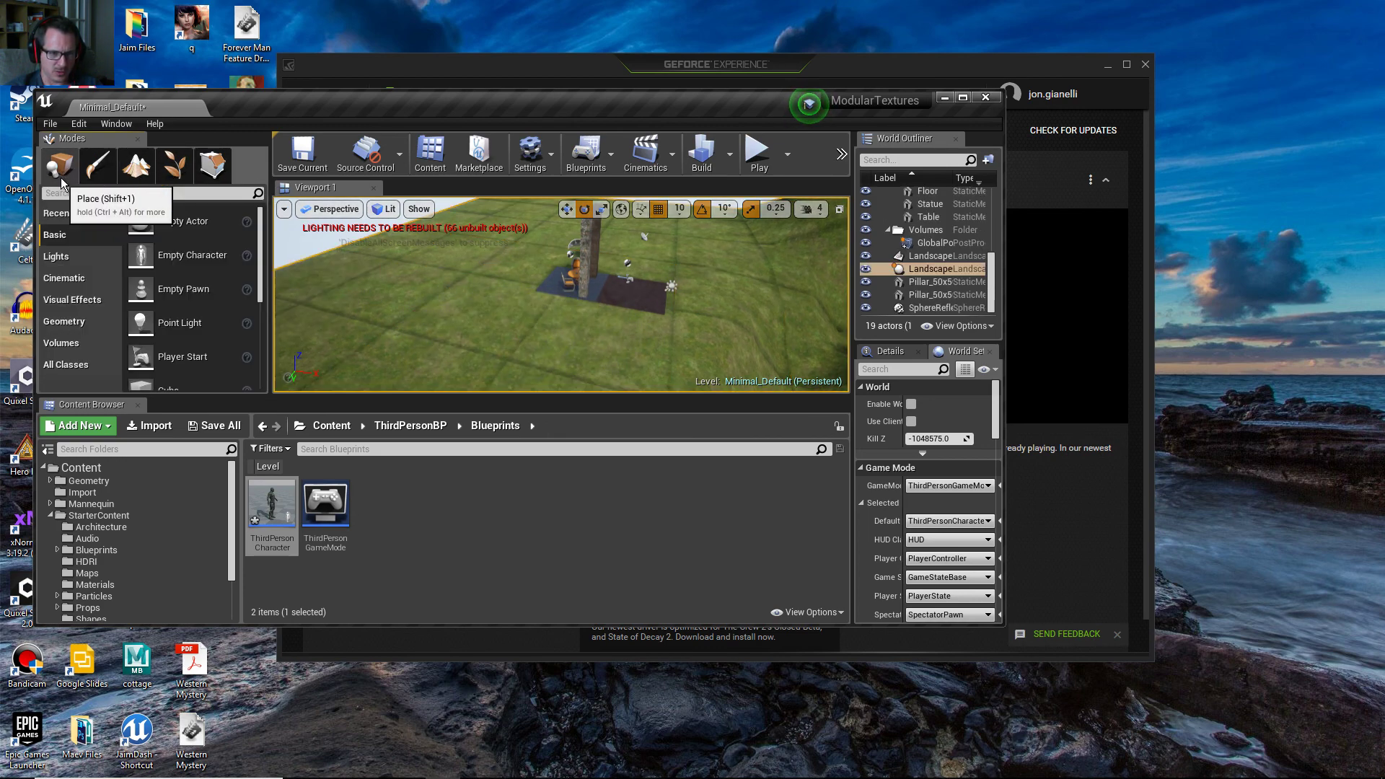
pyautogui.doubleClick(380, 106)
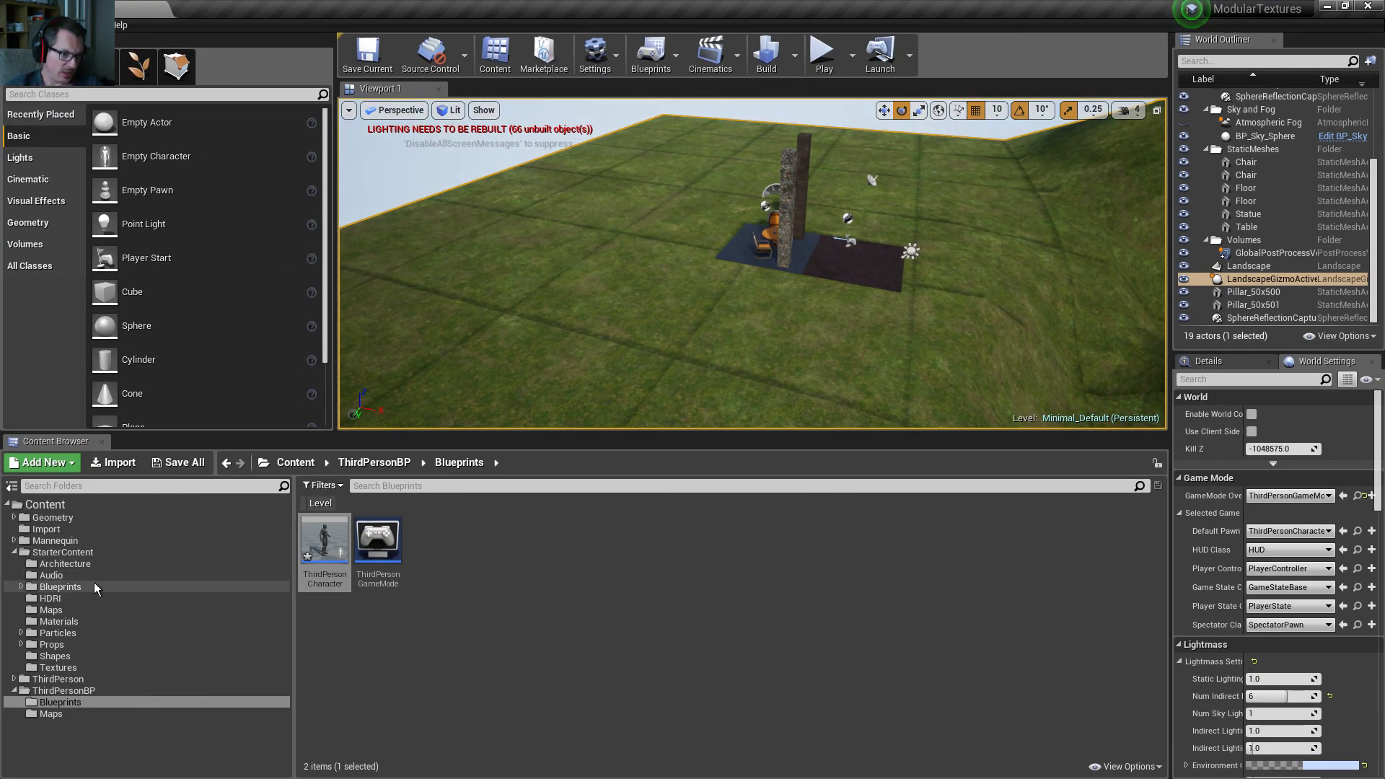
# - Place an SM_Chair and an SM_Rock from the StarterContent Props folder on the grass near the floor
pyautogui.click(52, 644)
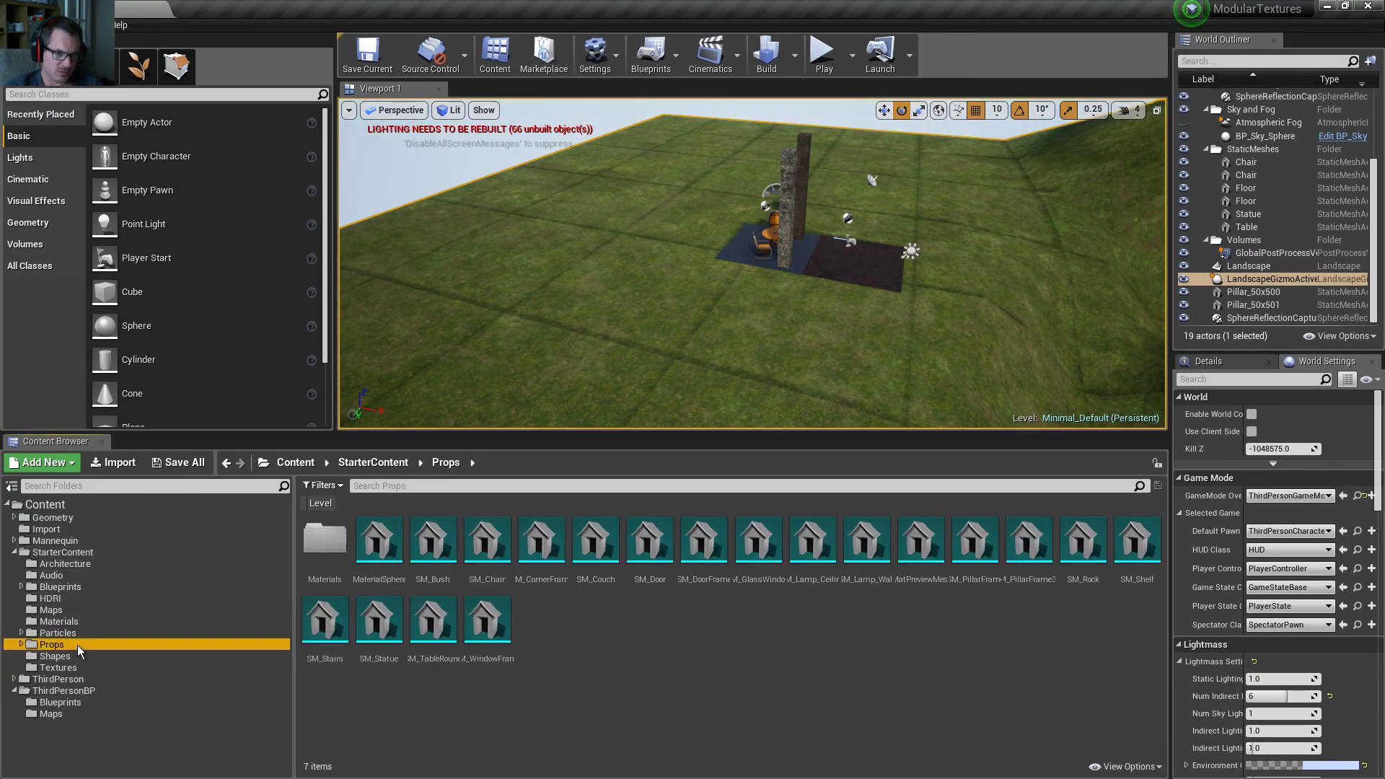
pyautogui.moveTo(486, 540); pyautogui.dragTo(724, 281)
pyautogui.moveTo(1046, 336); pyautogui.dragTo(1153, 332, button='right')
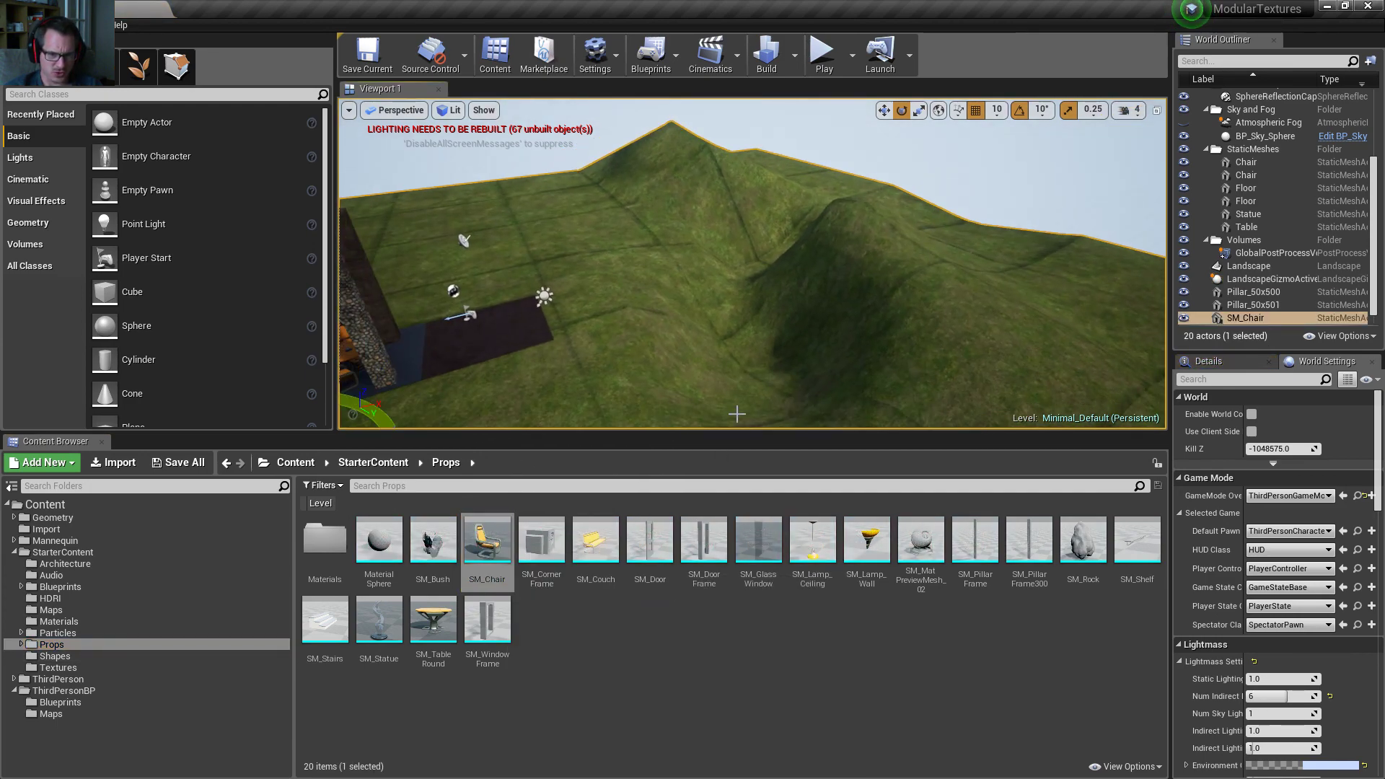
pyautogui.moveTo(1080, 530); pyautogui.dragTo(593, 229)
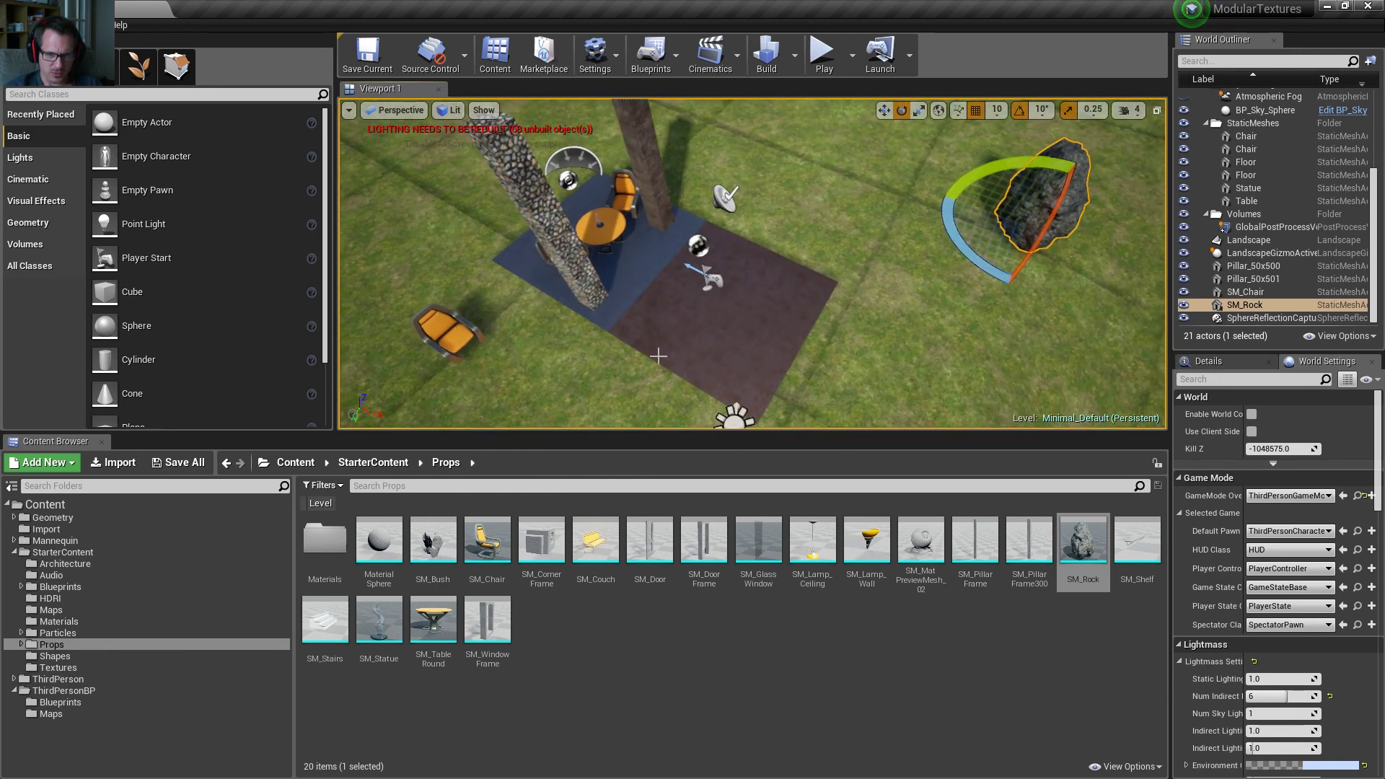
# - Assign the M_Metal_Gold material to the copper floor's Element 0
pyautogui.click(1200, 365)
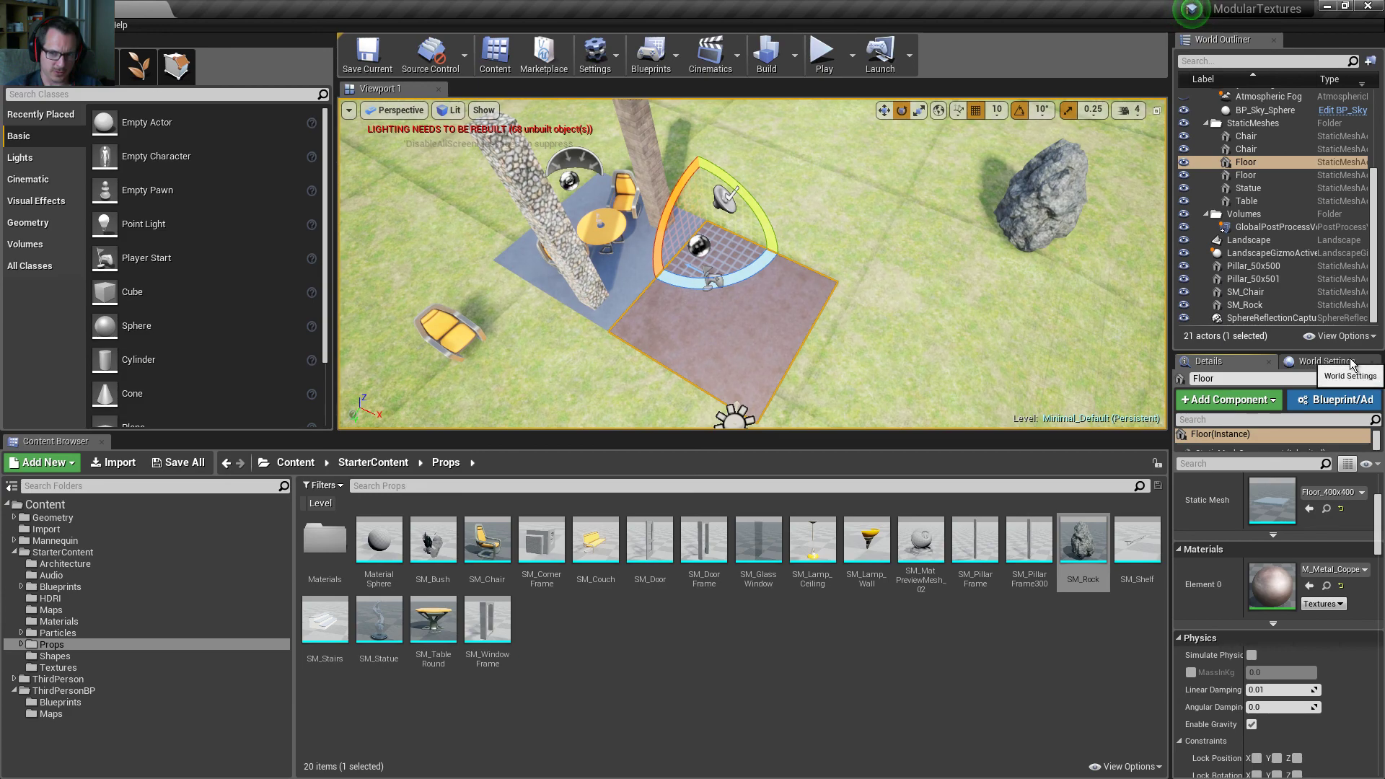
pyautogui.click(1328, 571)
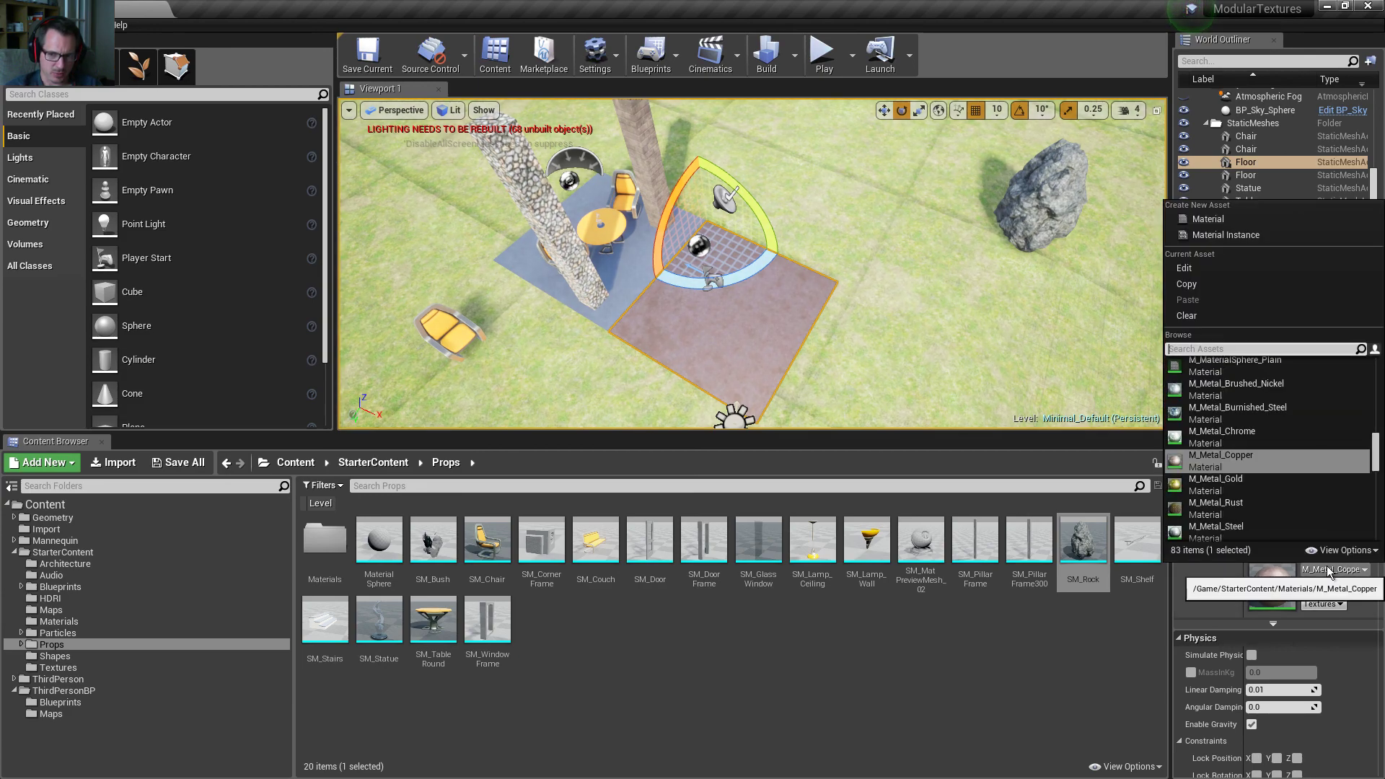
pyautogui.click(1283, 485)
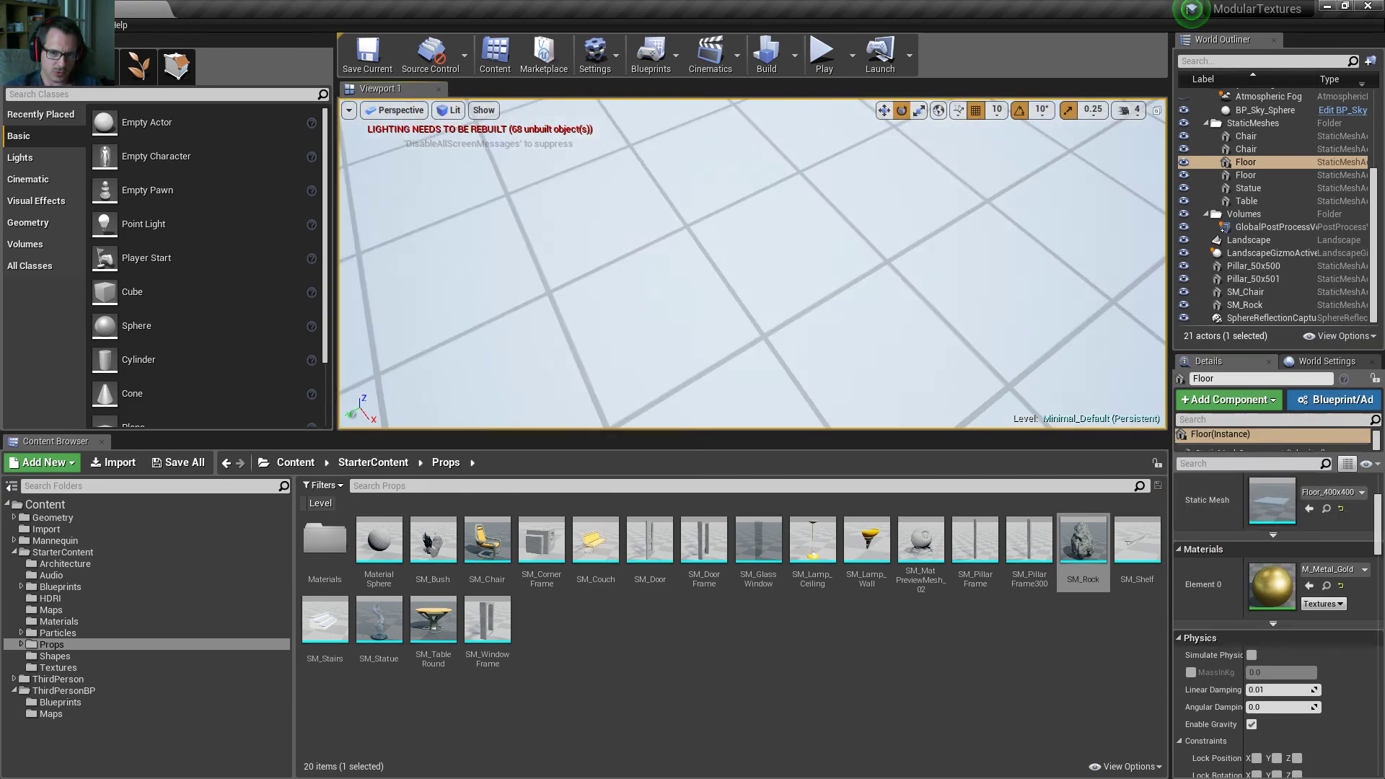
# - Build the level's lighting, clear the Message Log out of the way and inspect the hills
pyautogui.moveTo(752, 264); pyautogui.dragTo(639, 261, button='right')
pyautogui.press('w')
pyautogui.press('w')
pyautogui.press('s')
pyautogui.press('w')
pyautogui.press('s')
pyautogui.press('s')
pyautogui.click(767, 58)
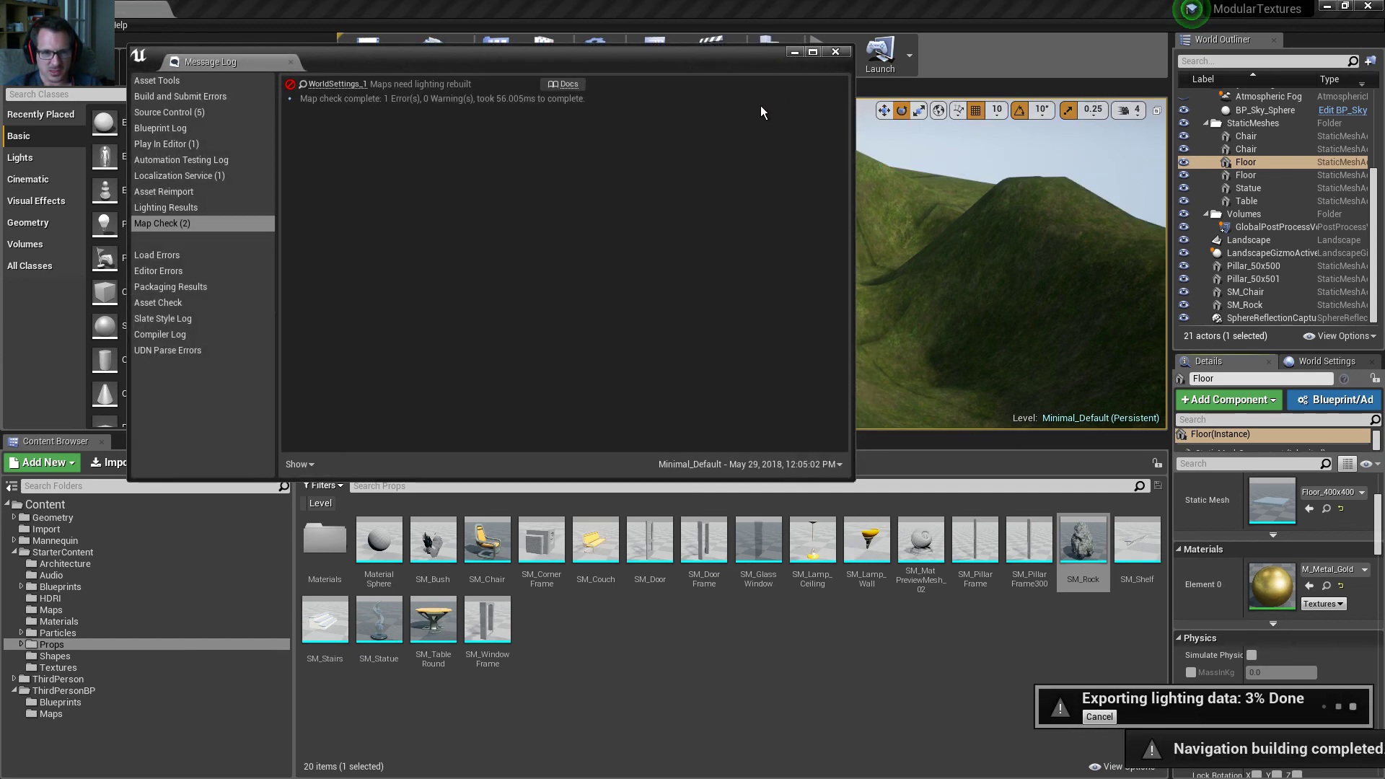
pyautogui.moveTo(767, 55); pyautogui.dragTo(685, 320)
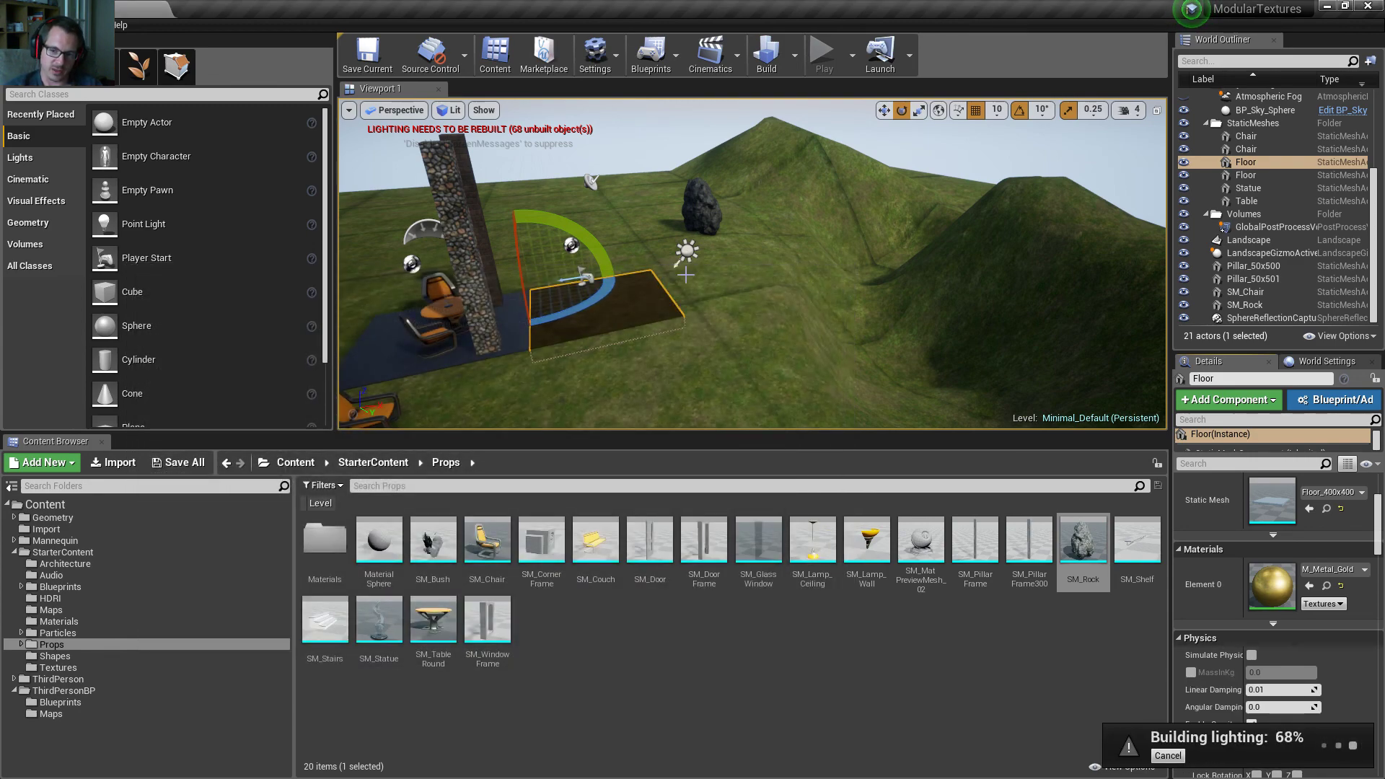
pyautogui.moveTo(933, 337); pyautogui.dragTo(933, 337, button='right')
pyautogui.click(794, 55)
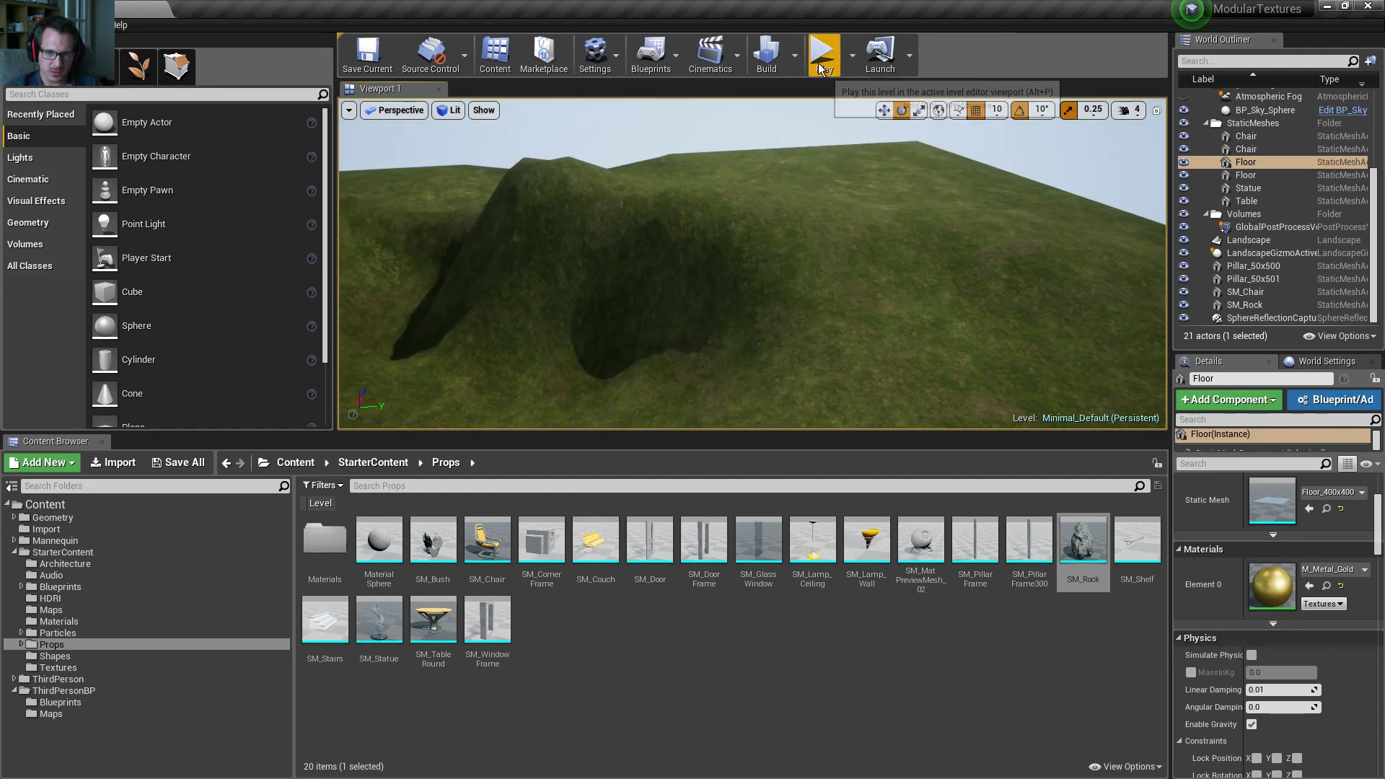
# - Playtest the built level by running and jumping across the grass, stop, and look over the pillars and rock
pyautogui.click(820, 58)
pyautogui.press('w')
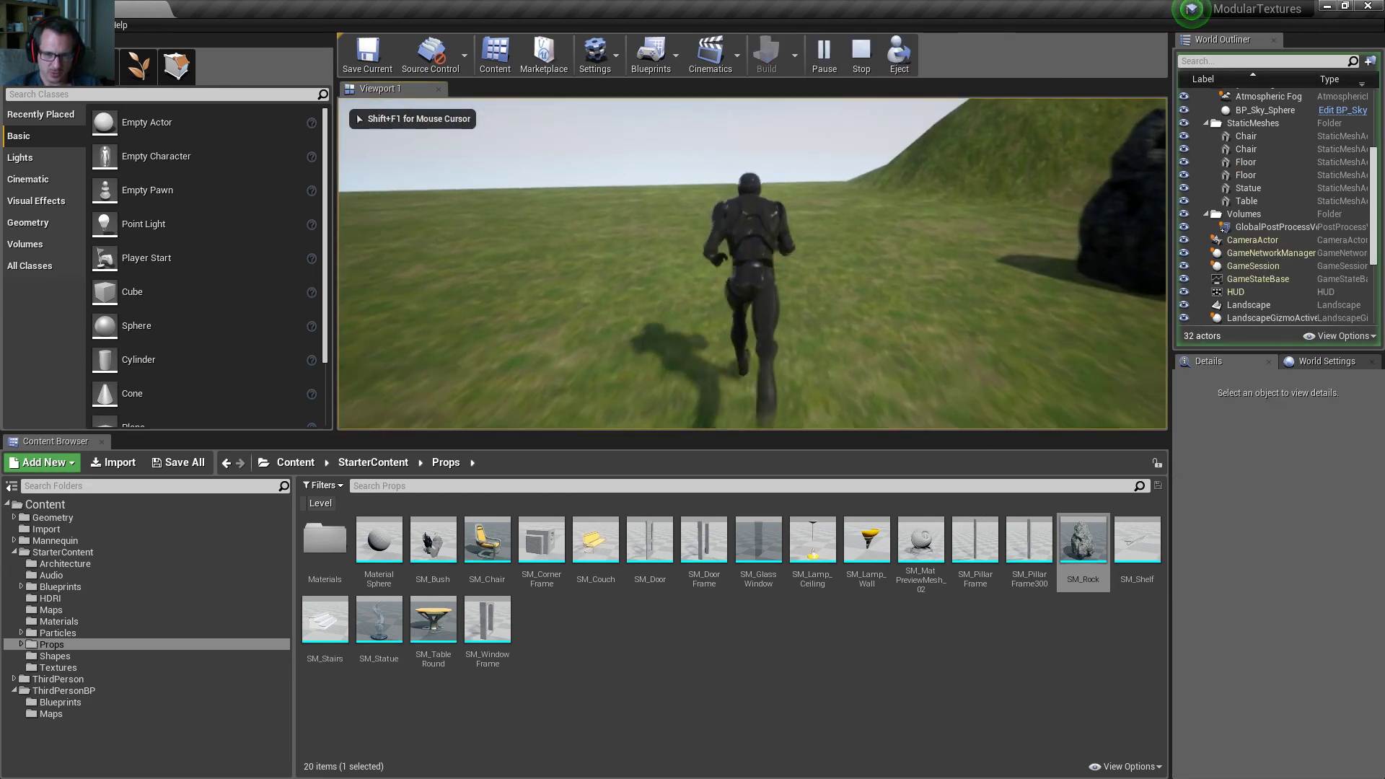
pyautogui.press('w')
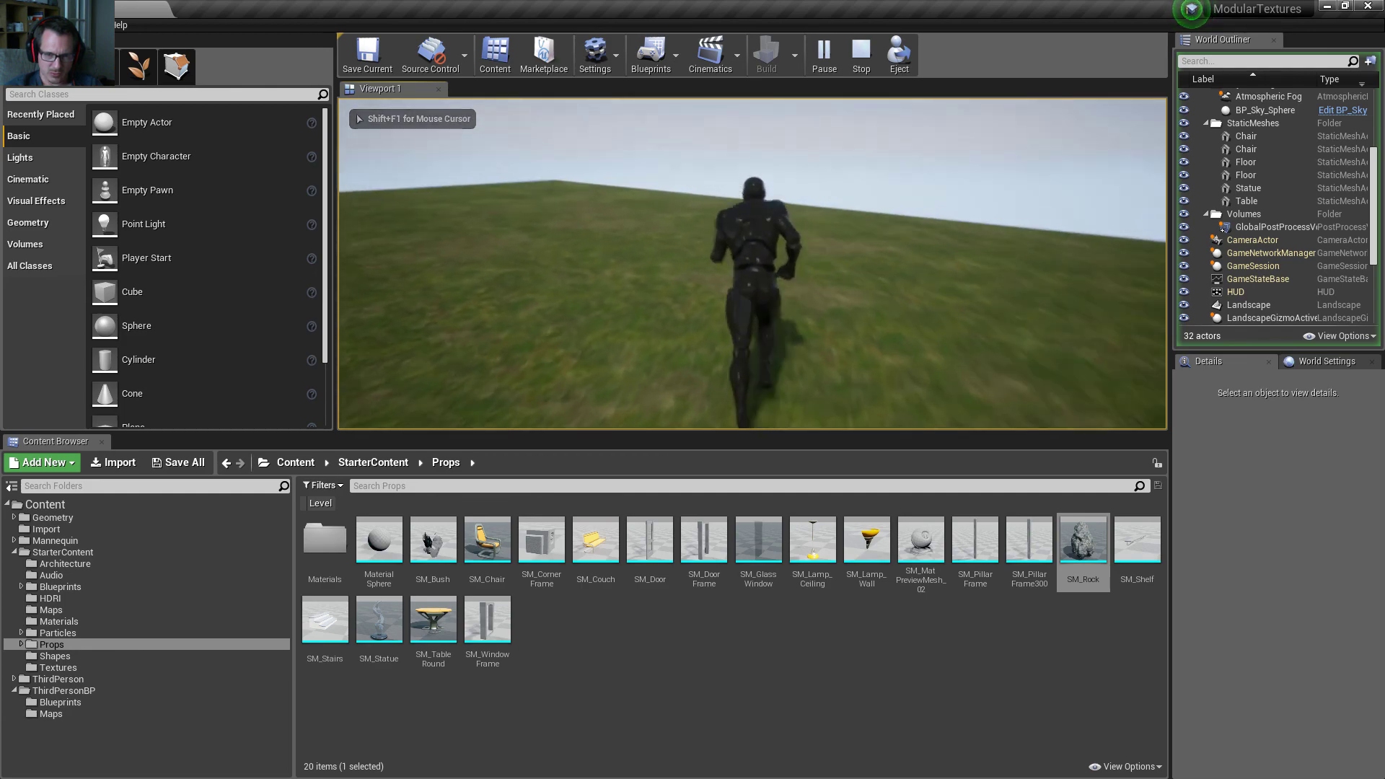
pyautogui.press('space')
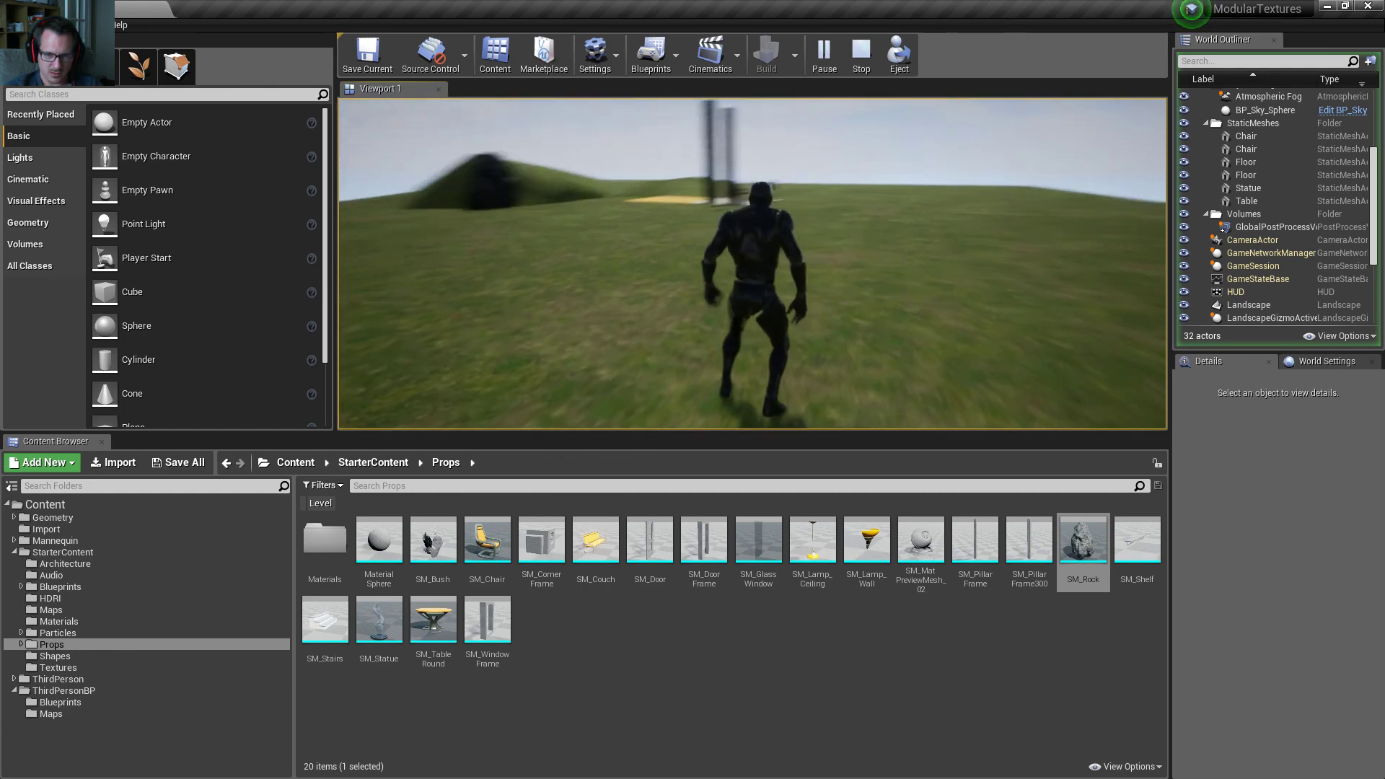
pyautogui.press('w')
pyautogui.press('Escape')
pyautogui.moveTo(513, 395); pyautogui.dragTo(591, 353, button='right')
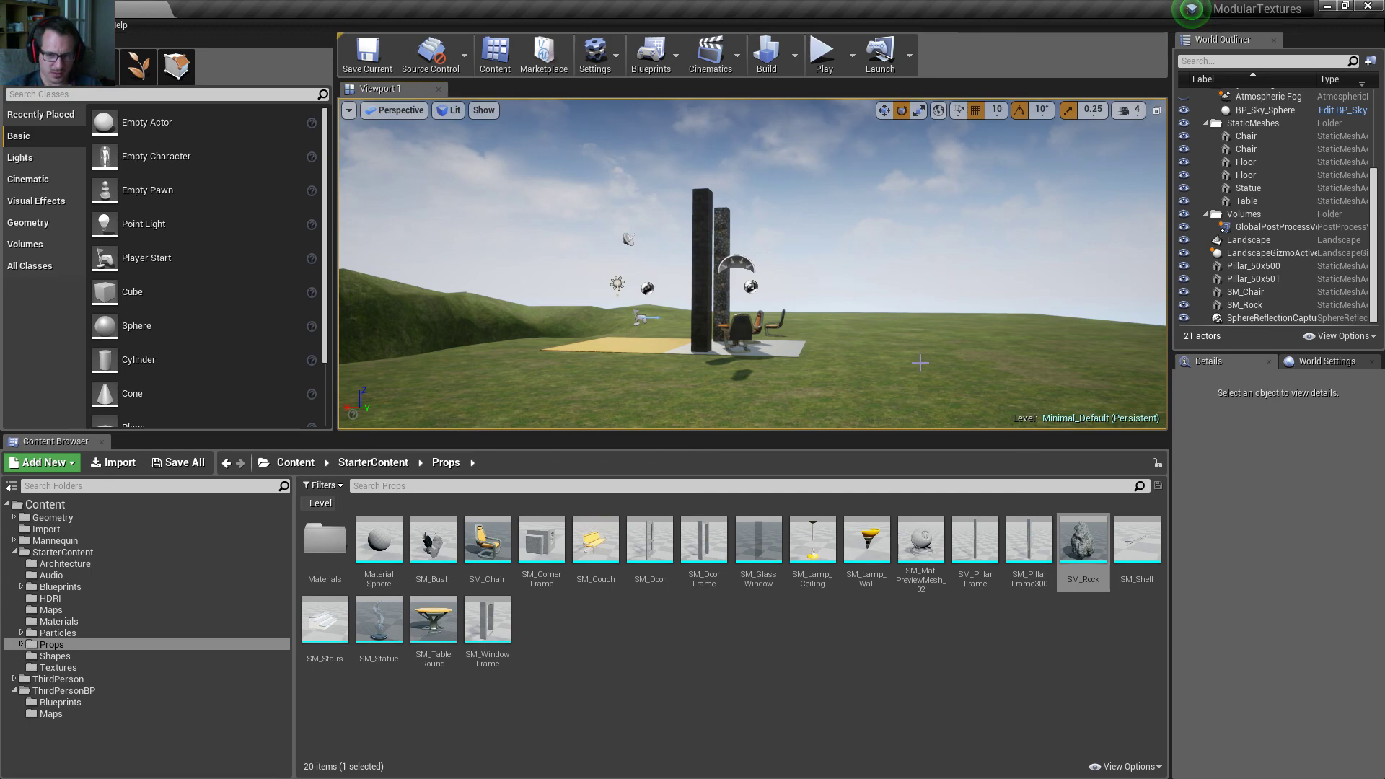
pyautogui.moveTo(920, 333); pyautogui.dragTo(848, 339, button='right')
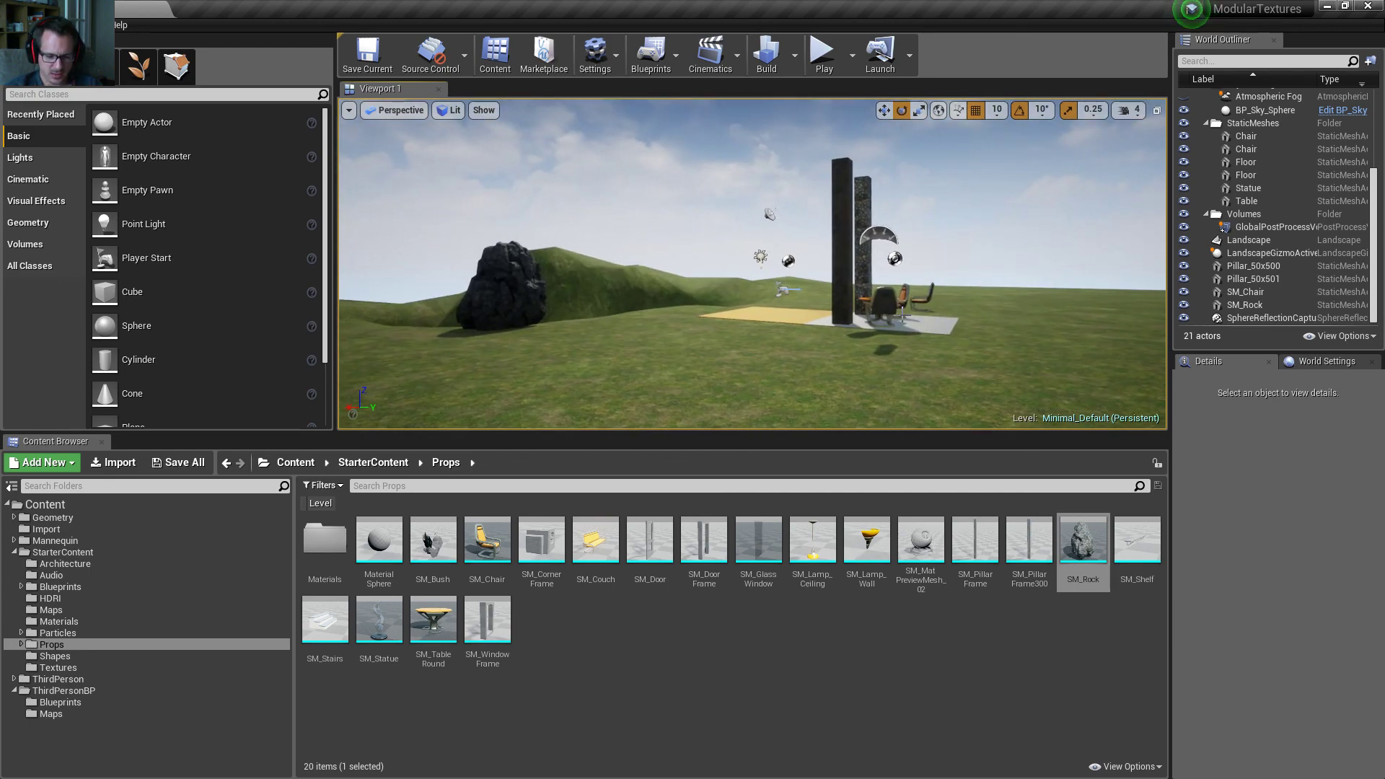